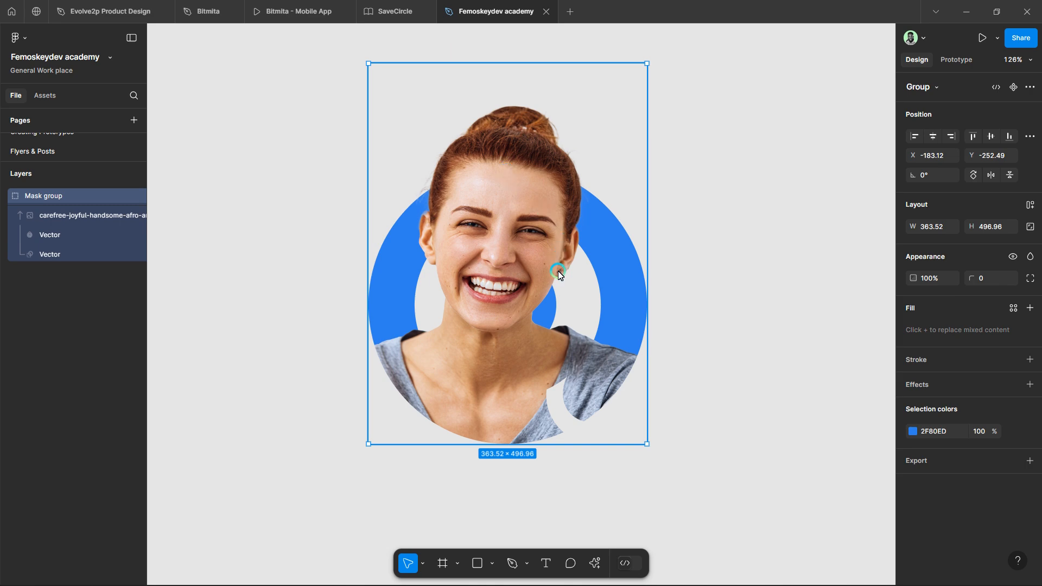
Step: Duplicate the portrait image and the upper Vector layer to the right of the masked artwork, moving both copies out of the mask group
scroll(354, 293, "down", 5)
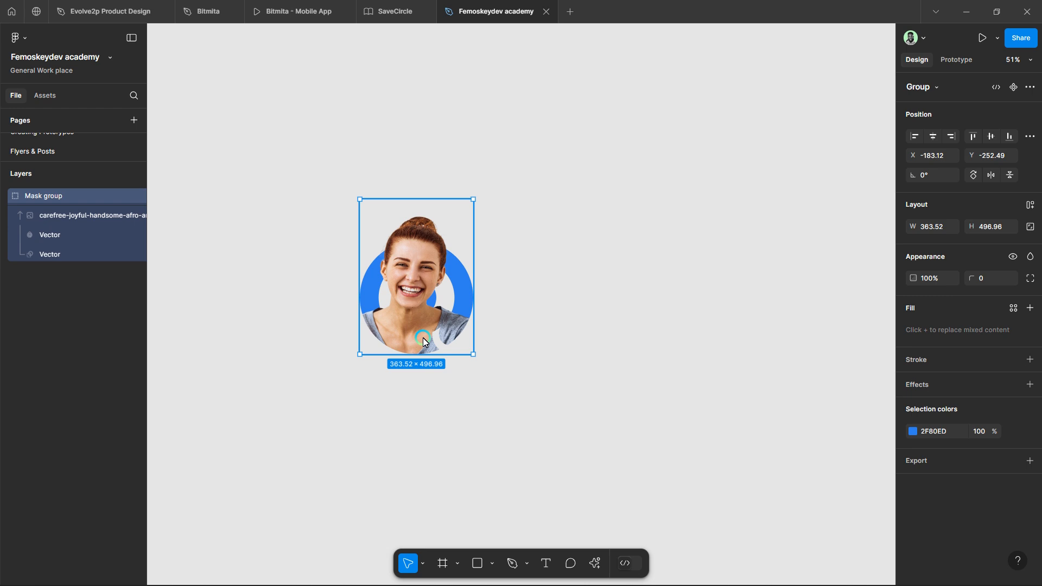
scroll(350, 293, "up", 5)
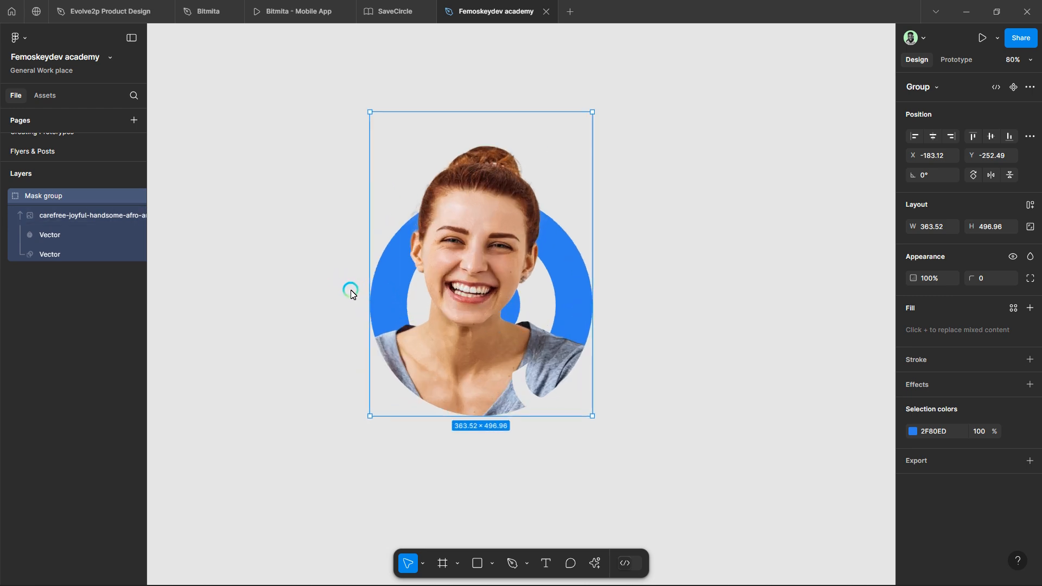
double_click(452, 279)
left_click(62, 242)
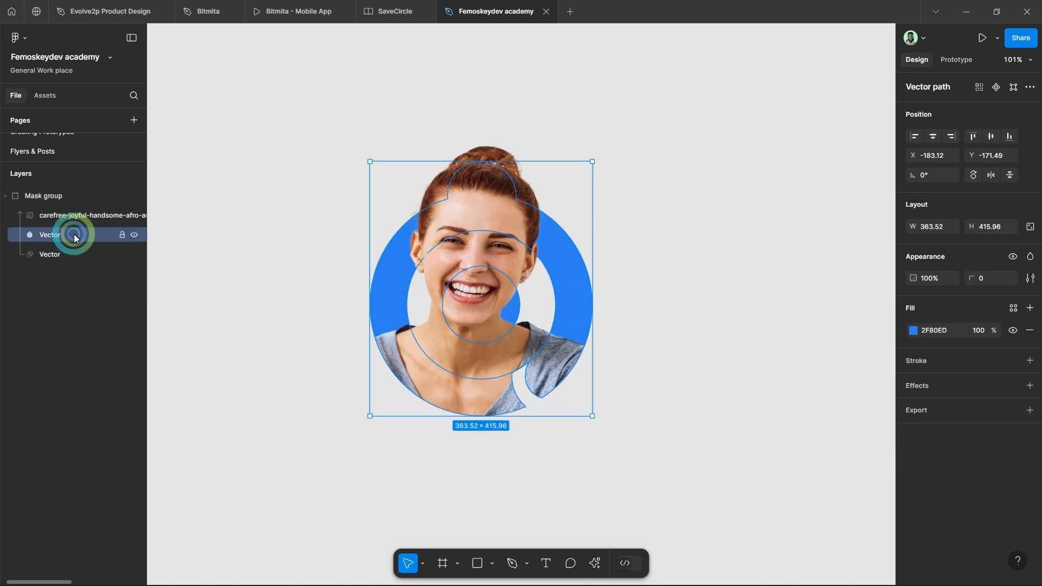
left_click(78, 253)
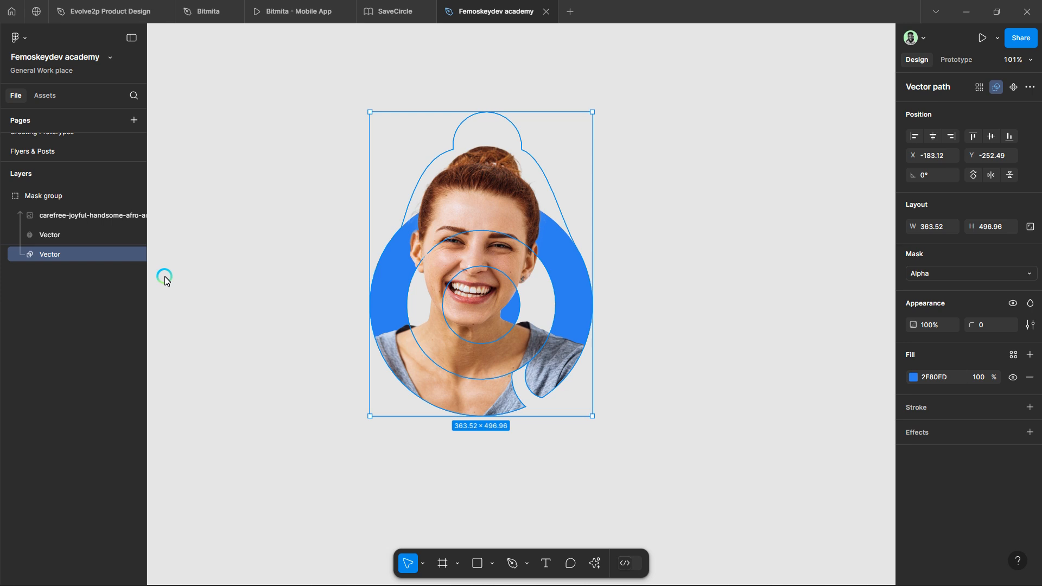
left_click(81, 234)
left_click(71, 215, "shift")
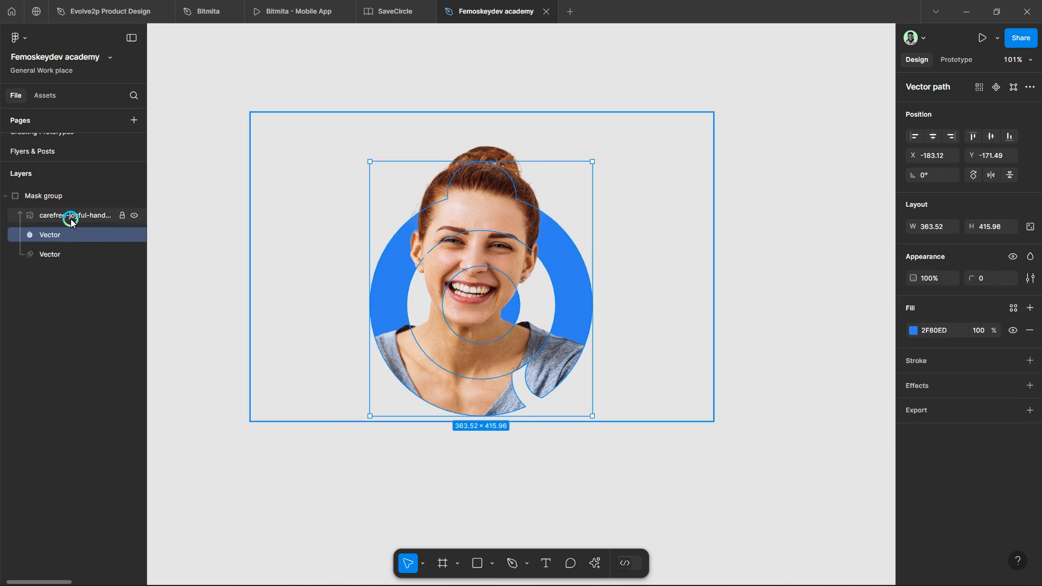
scroll(344, 341, "down", 5)
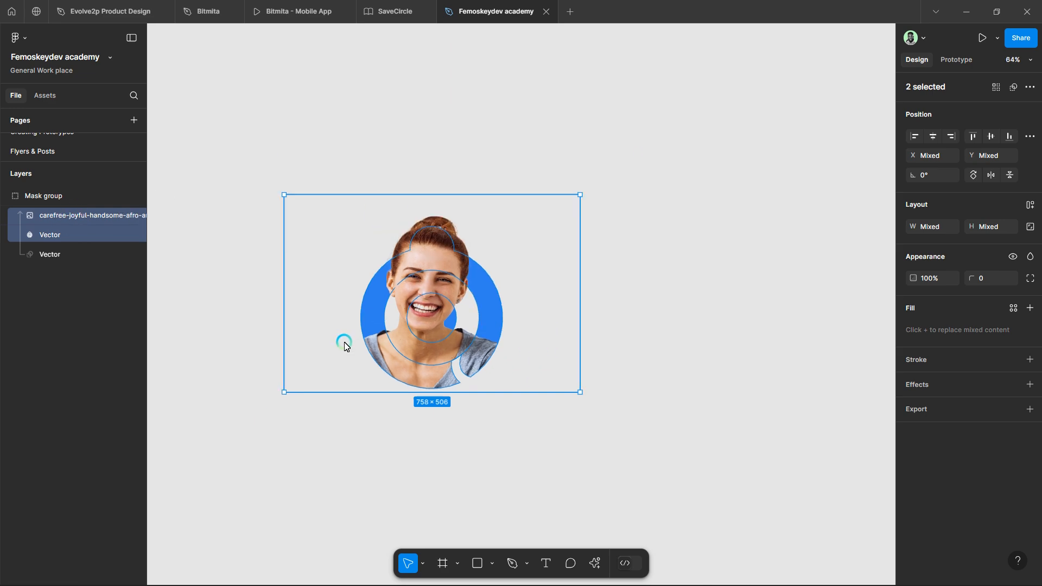
left_click_drag(420, 311, 761, 315)
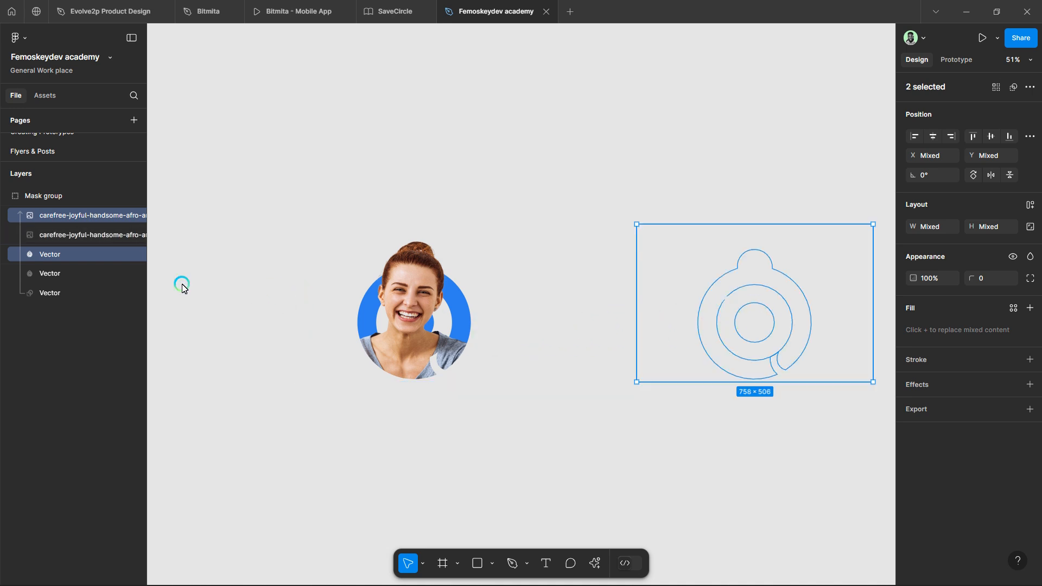
left_click_drag(87, 252, 93, 186)
Step: Rename the mask group as Main Illustration
left_click(397, 307)
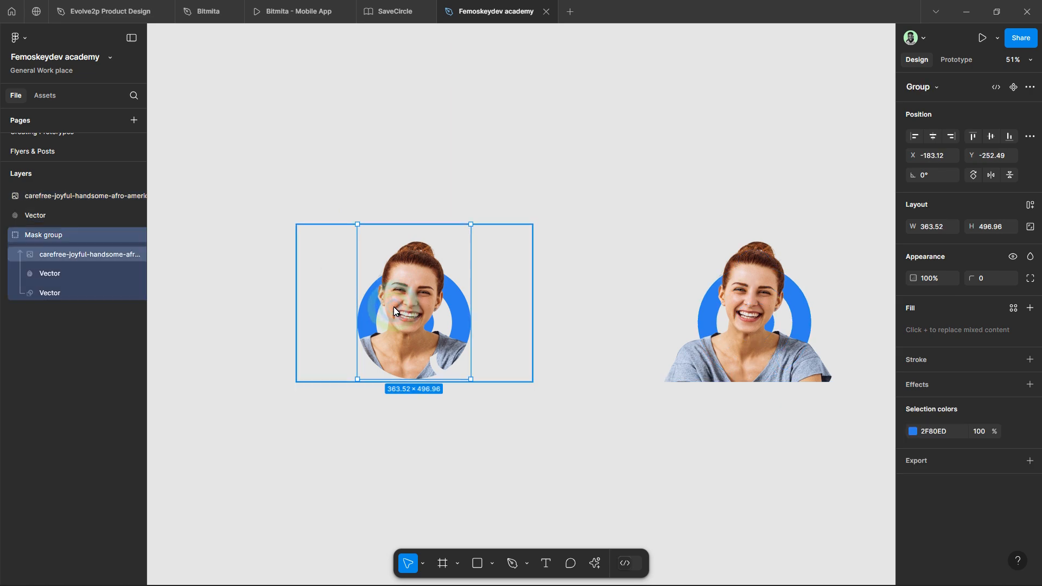
key("ctrl+r")
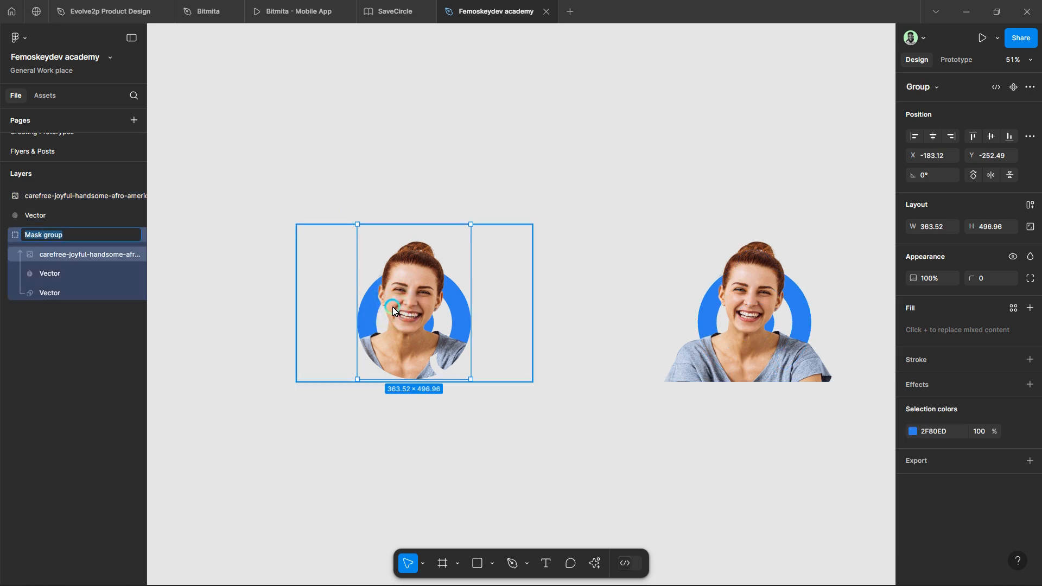
type("Te")
left_click(392, 307)
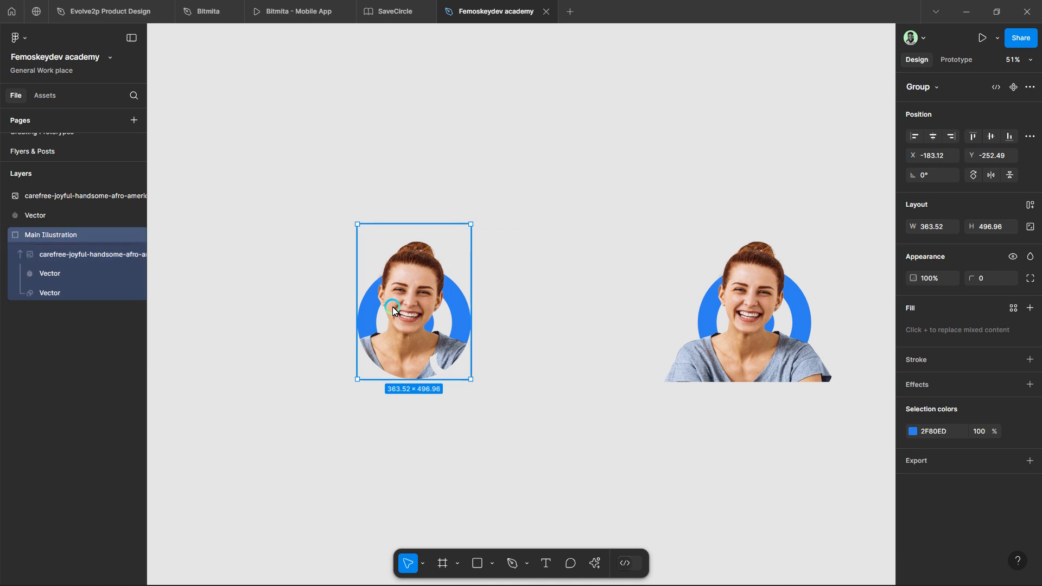
Step: Rename the masked illustration group as Reference and lock it
scroll(473, 314, "right", 3)
left_click(394, 326)
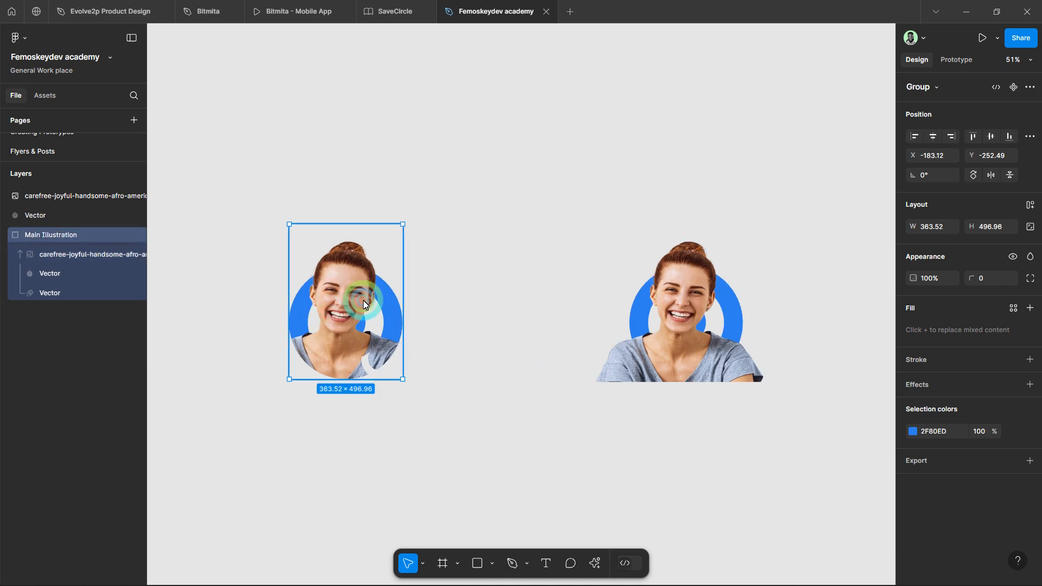
key("ctrl+r")
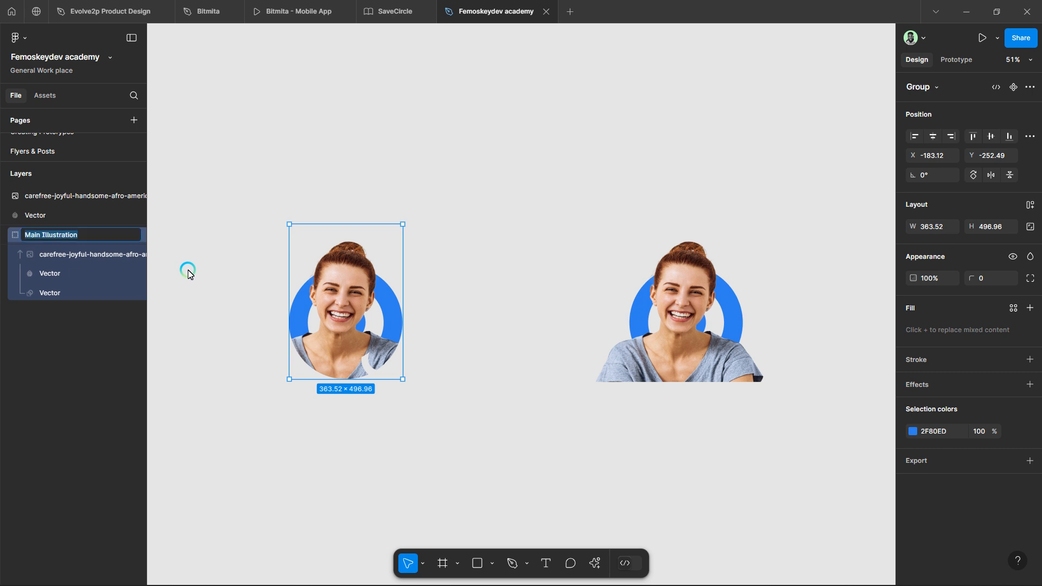
type("Reference")
key("Return")
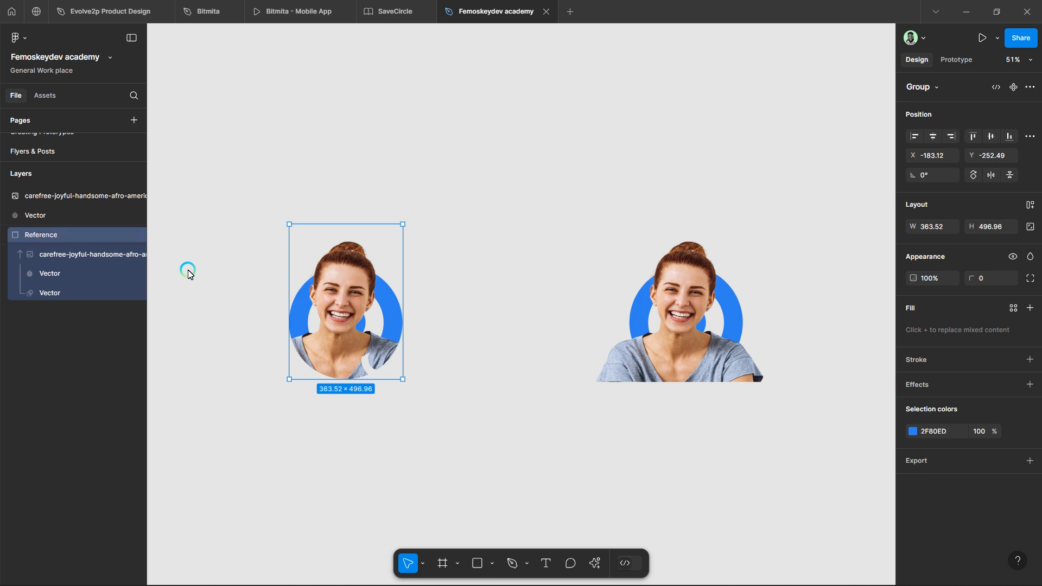
left_click(121, 235)
left_click(332, 341)
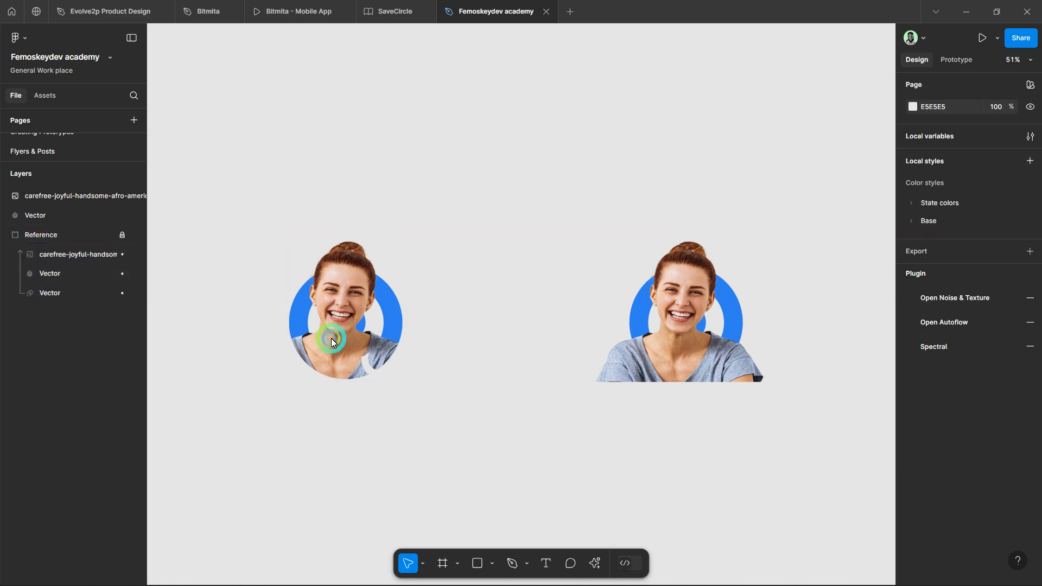
Step: Move the copied portrait off the blue logo shape so that it sits to the right of it
scroll(434, 377, "right", 3)
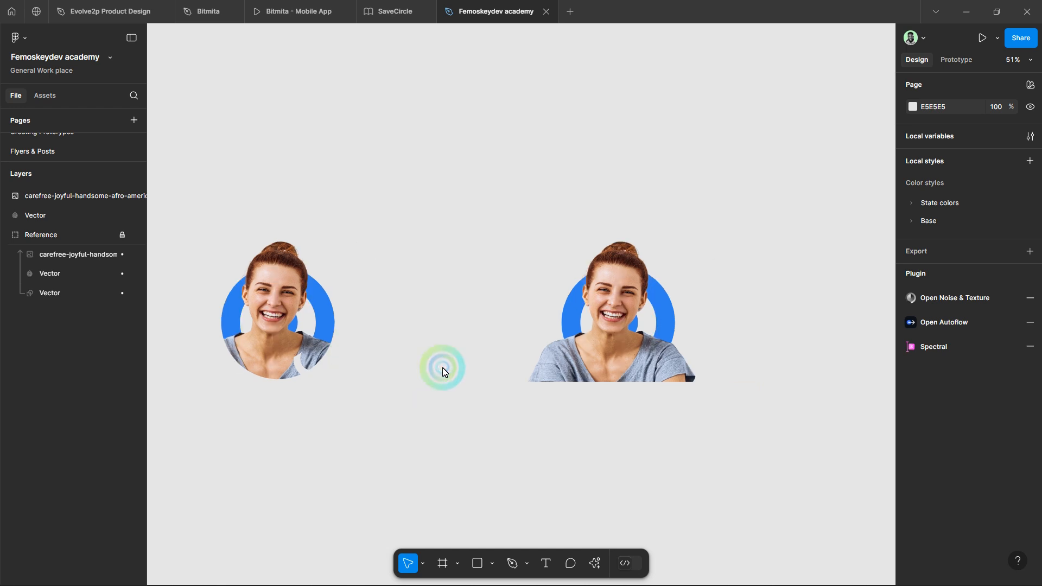
scroll(651, 391, "right", 2)
left_click(684, 298)
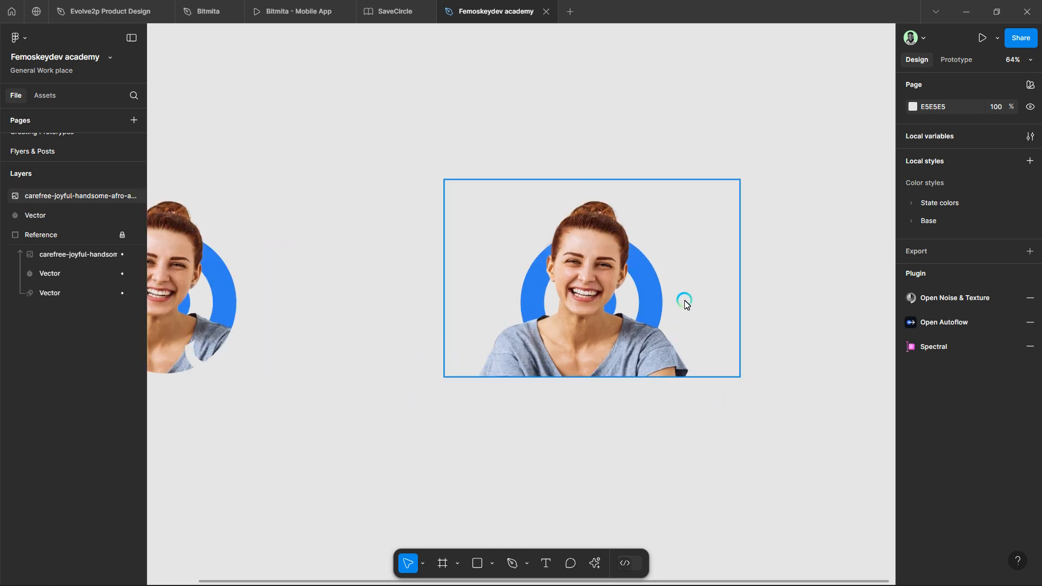
scroll(581, 331, "up", 5)
left_click_drag(562, 342, 608, 324)
left_click_drag(543, 305, 647, 333)
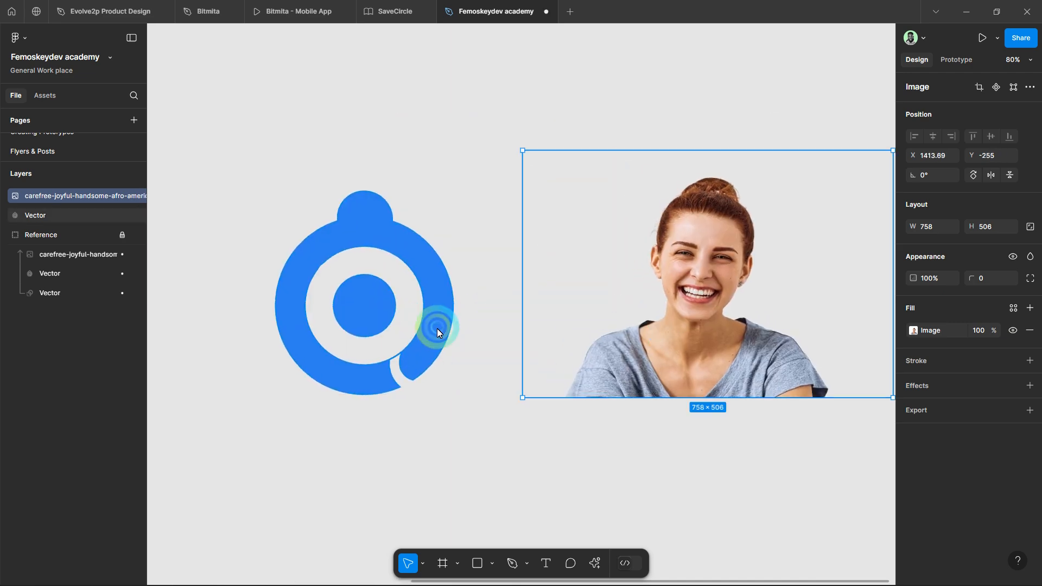
left_click(419, 342)
left_click_drag(418, 343, 451, 340)
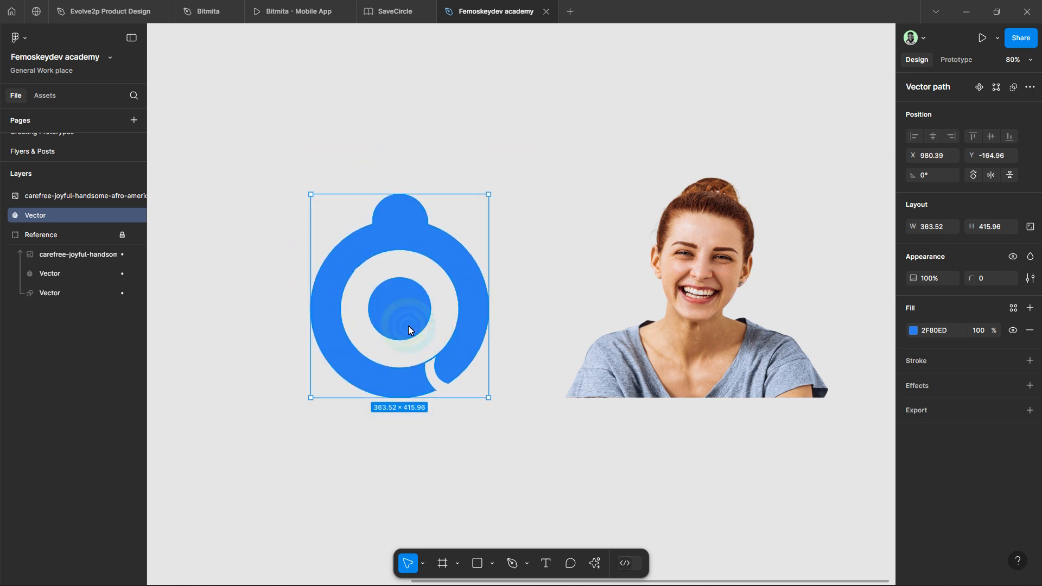
scroll(405, 319, "down", 2)
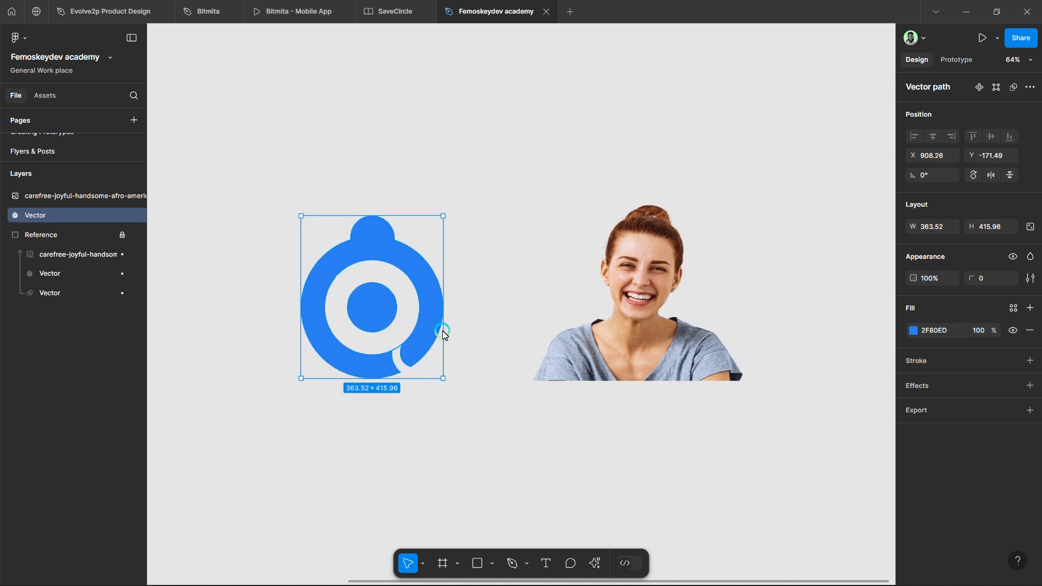
left_click(644, 320)
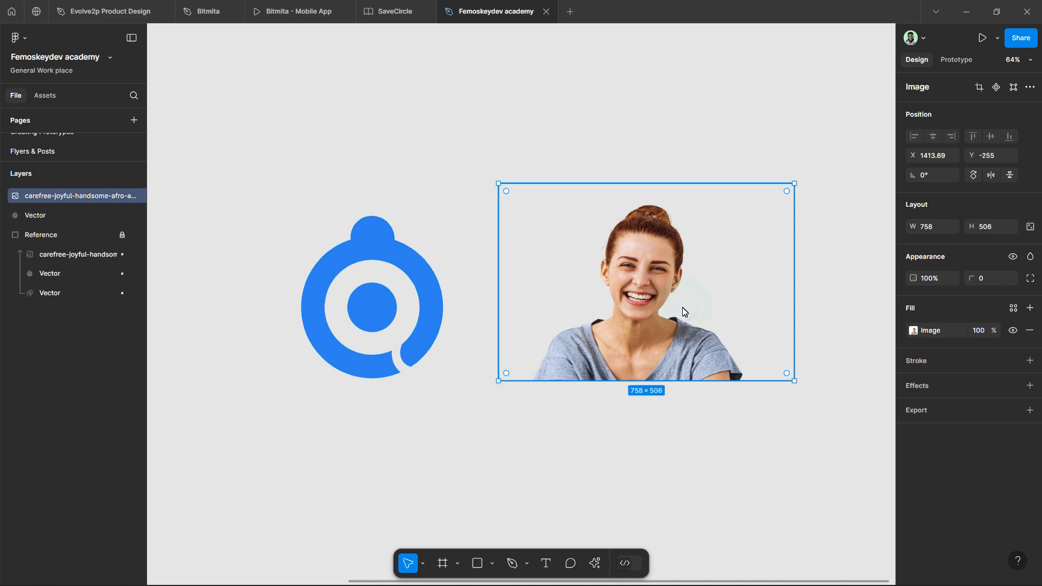
scroll(684, 312, "up", 5)
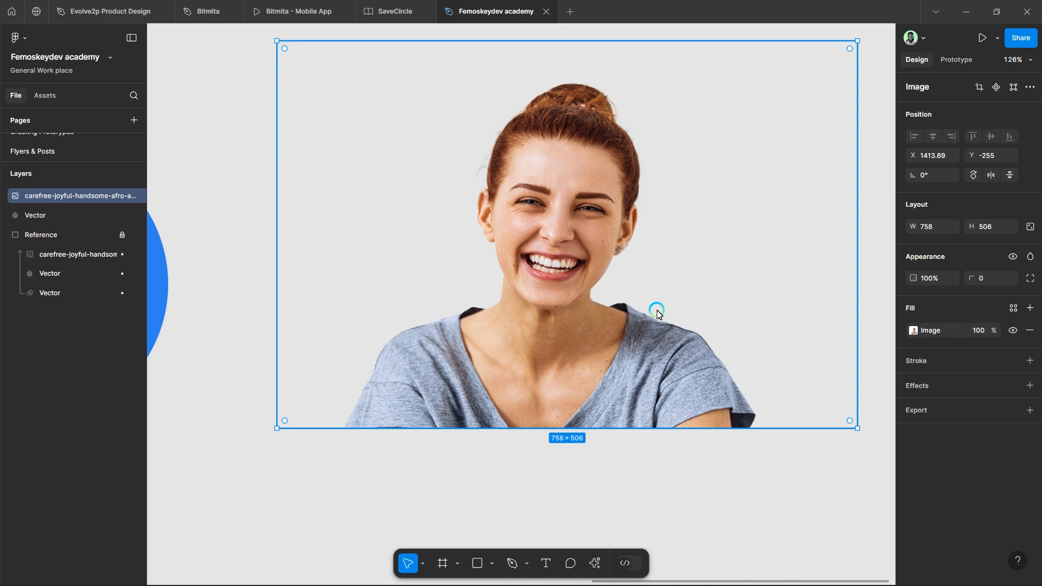
scroll(601, 346, "down", 5)
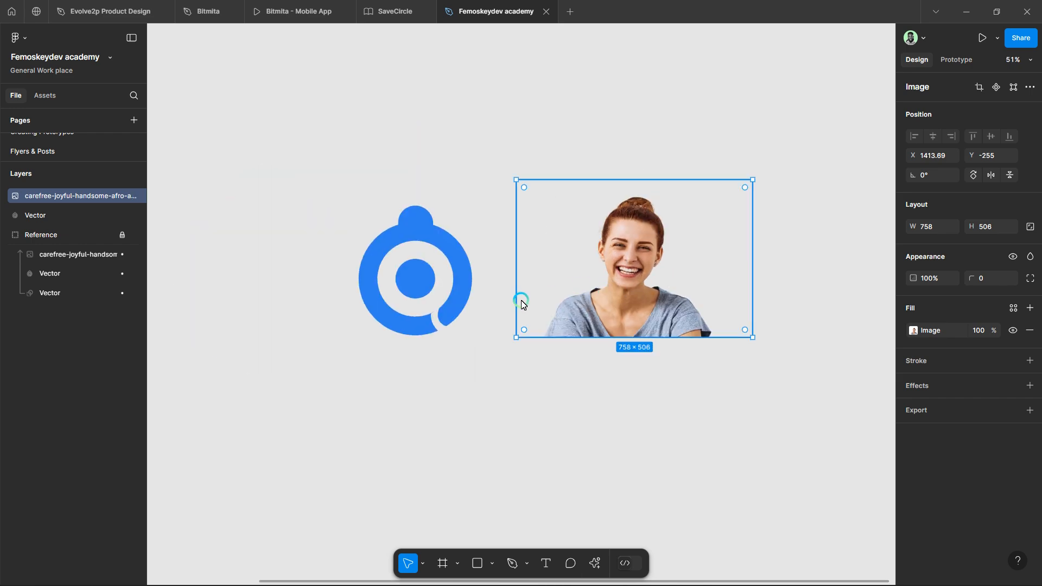
scroll(424, 291, "up", 1)
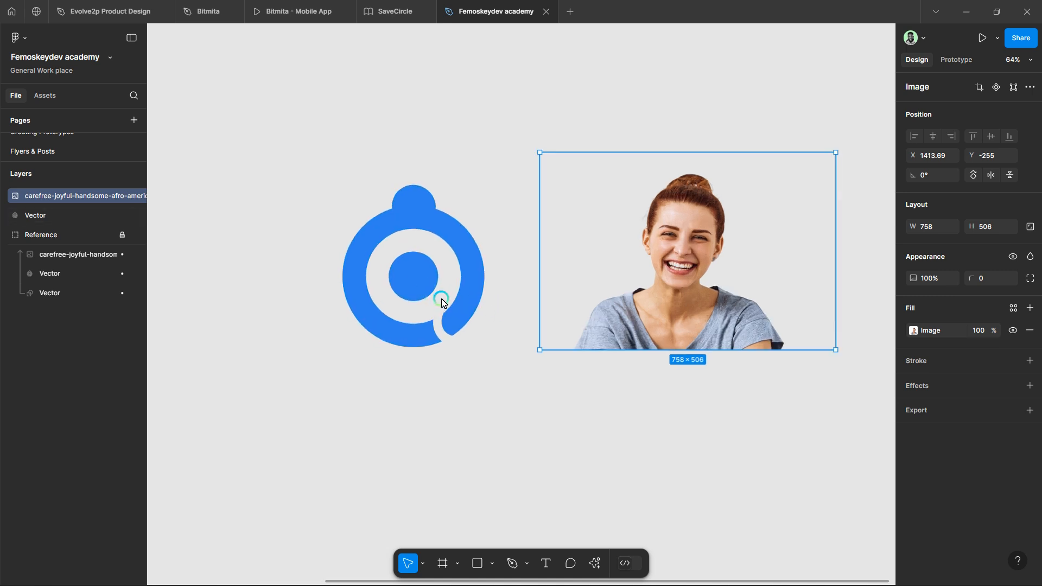
scroll(445, 302, "down", 3)
scroll(428, 304, "up", 2)
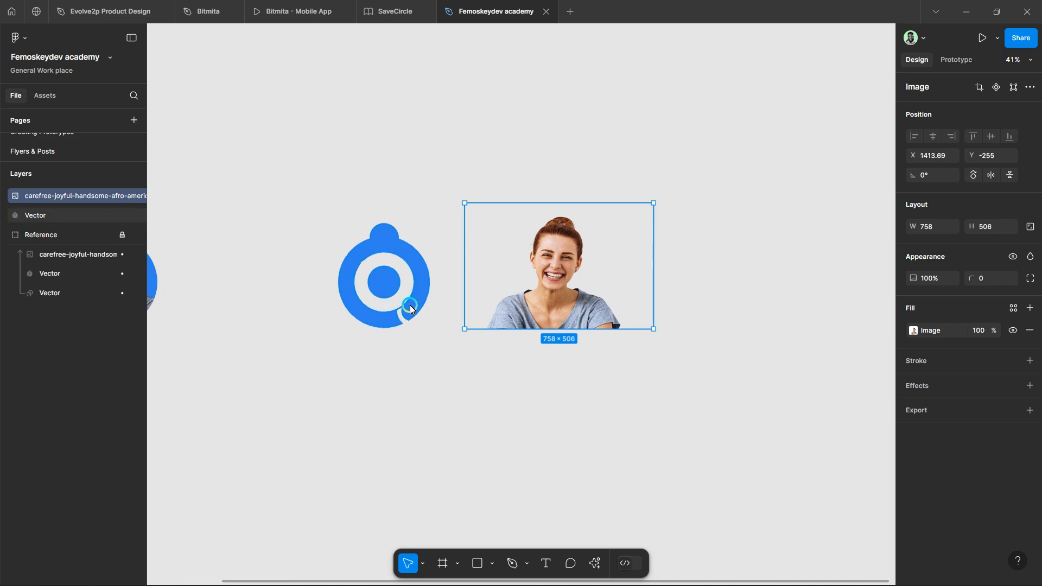
Step: Duplicate the blue logo shape just below the original and set the copy's fill to white, FFFFFF
left_click(409, 306)
left_click_drag(411, 308, 428, 412)
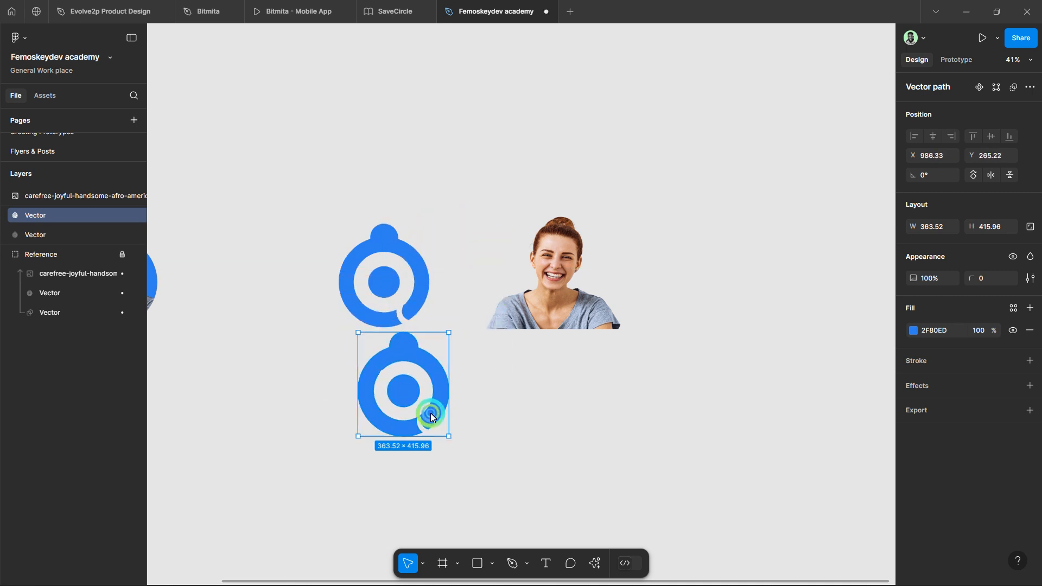
left_click(405, 312, "shift")
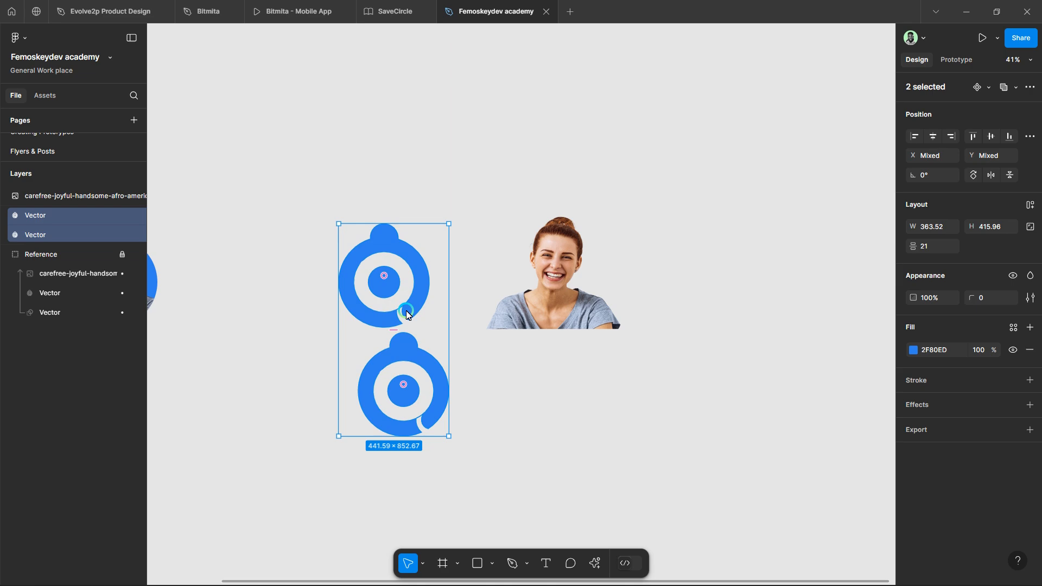
left_click(418, 353)
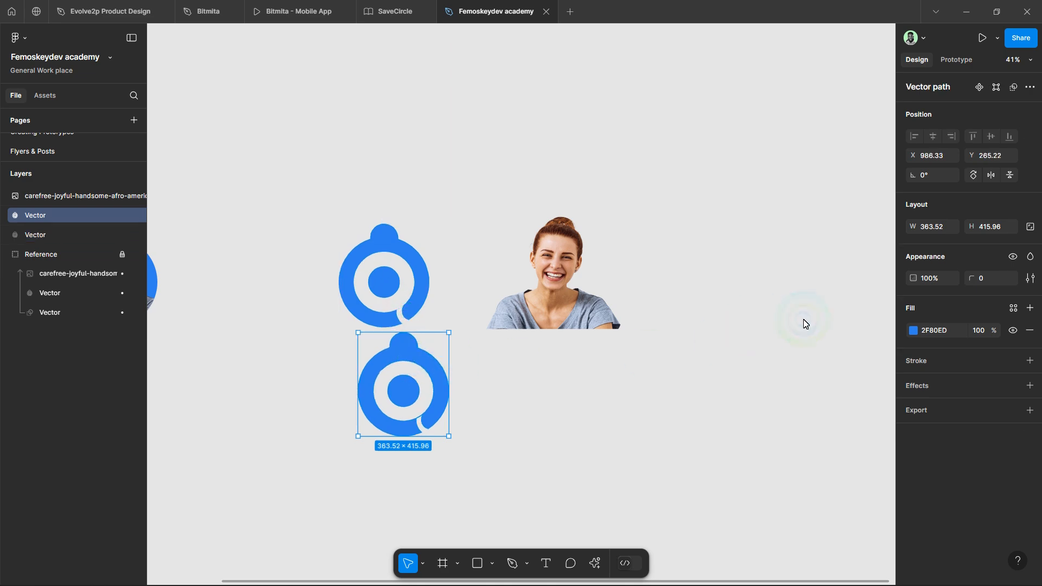
left_click(913, 331)
left_click_drag(855, 314, 557, 363)
left_click(556, 363)
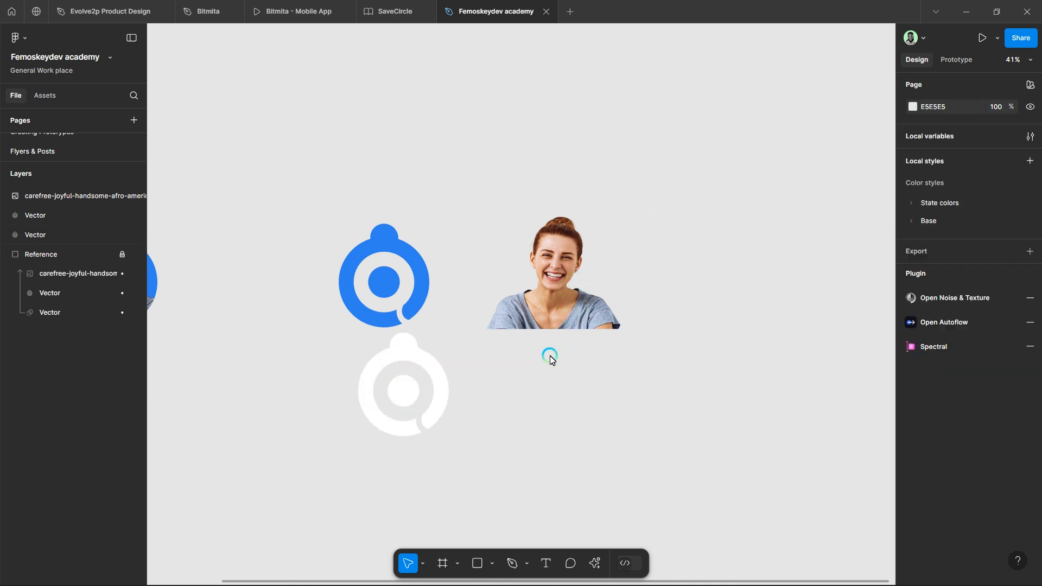
Step: Align the white and blue logo shapes on top of each other by their horizontal and vertical centers
scroll(484, 365, "up", 4)
left_click(412, 397)
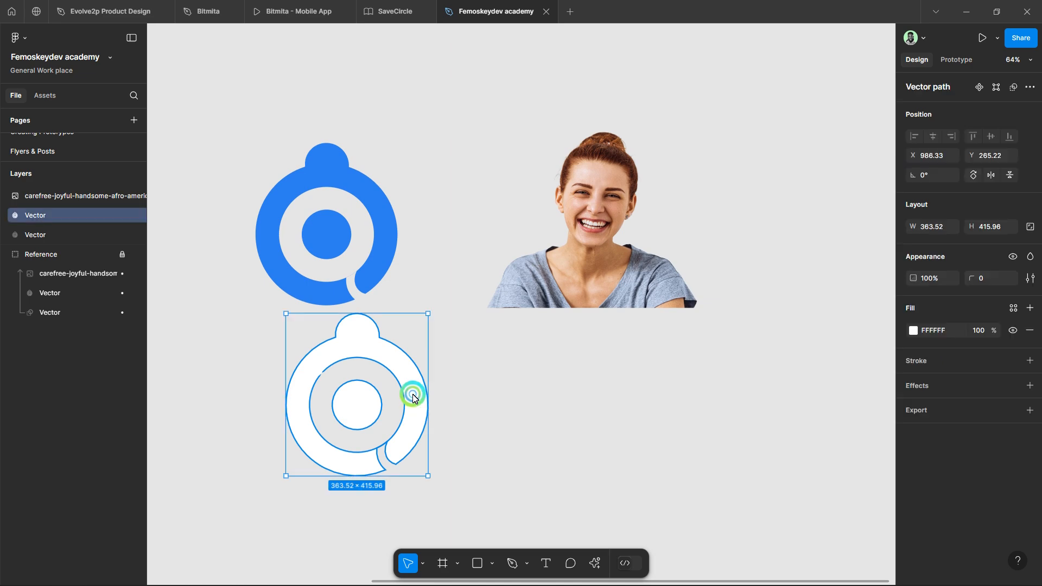
left_click(360, 266, "shift")
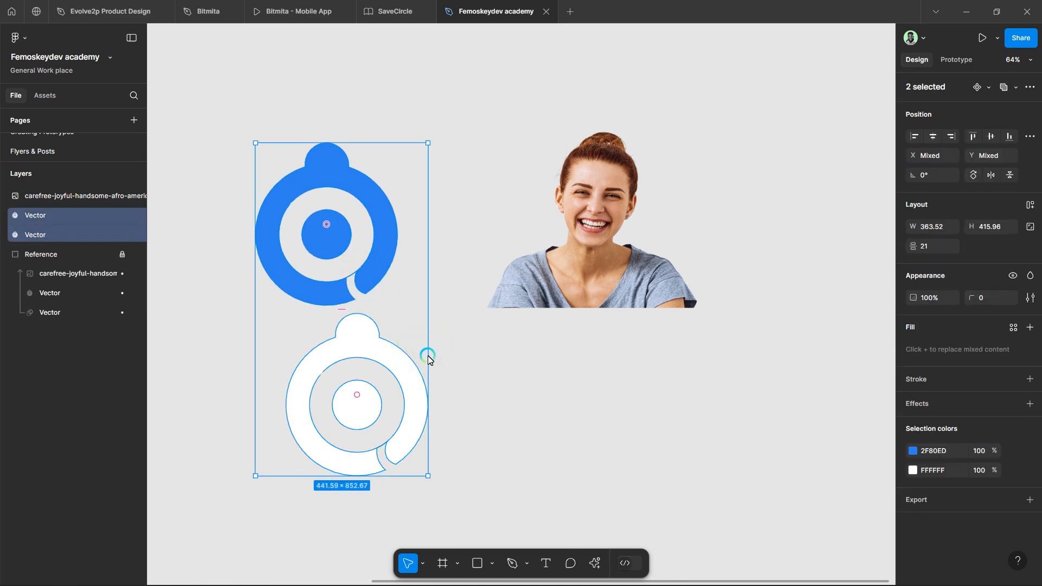
key("alt+h")
key("alt+v")
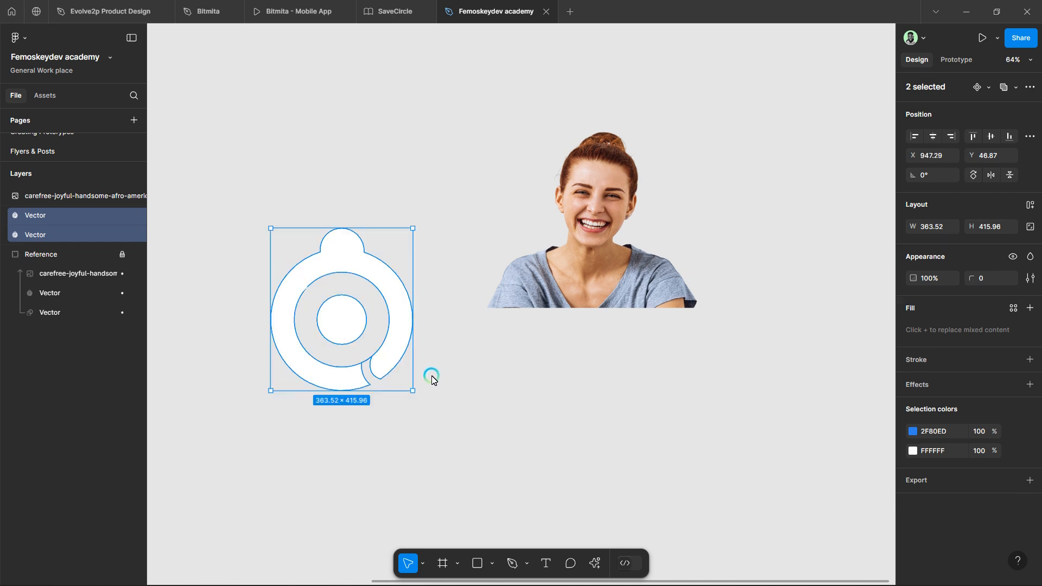
Step: Separate the white and blue logo shapes, placing white to the left of blue, in a row with the portrait
left_click(489, 439)
left_click_drag(477, 473, 372, 356)
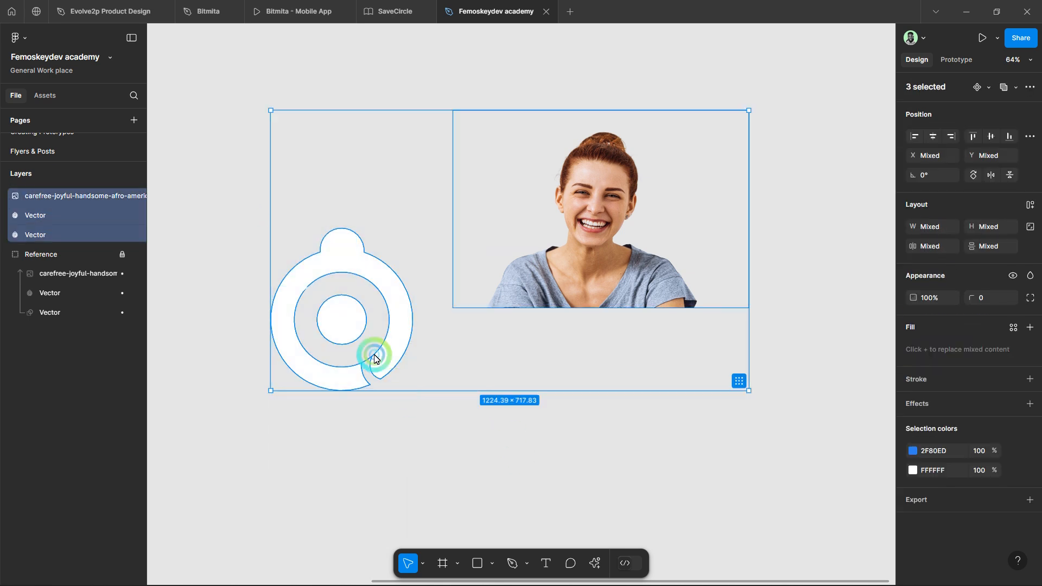
left_click(442, 379)
left_click_drag(289, 245, 242, 247)
left_click(376, 323)
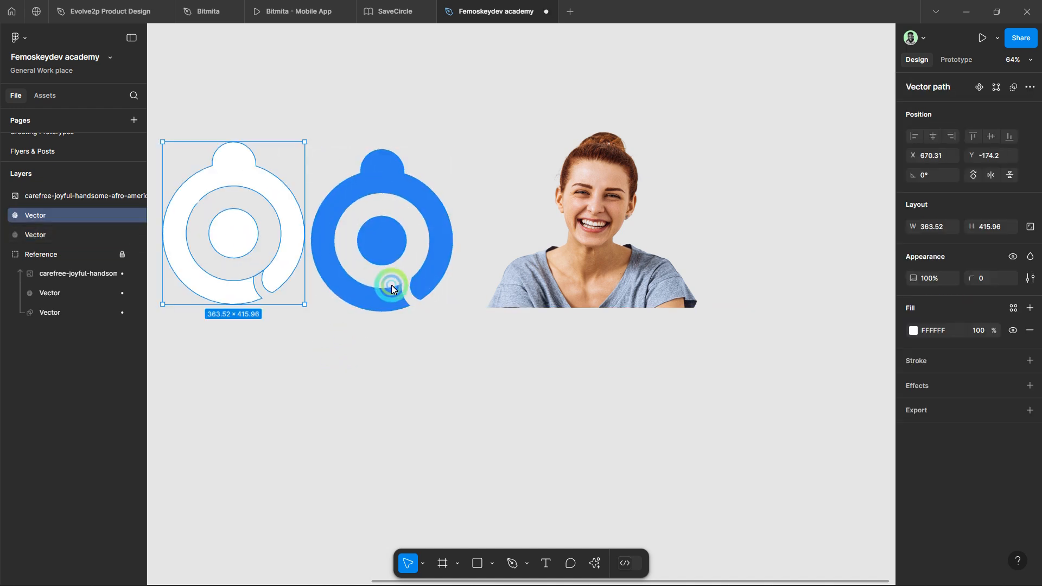
Step: Rename the blue logo shape's layer as Logo
scroll(451, 260, "left", 5)
left_click(514, 244)
key("ctrl+r")
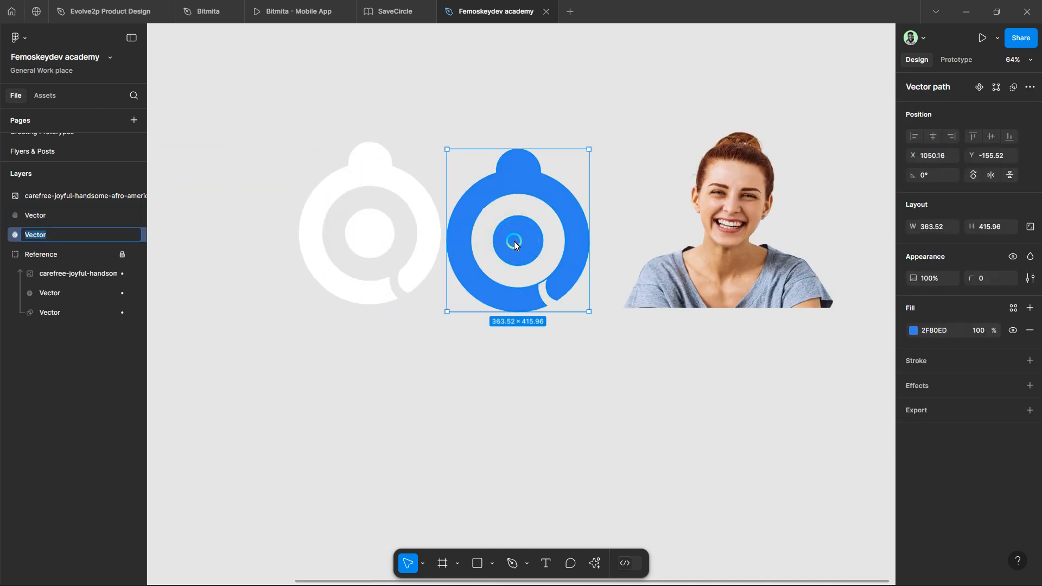
key("Return")
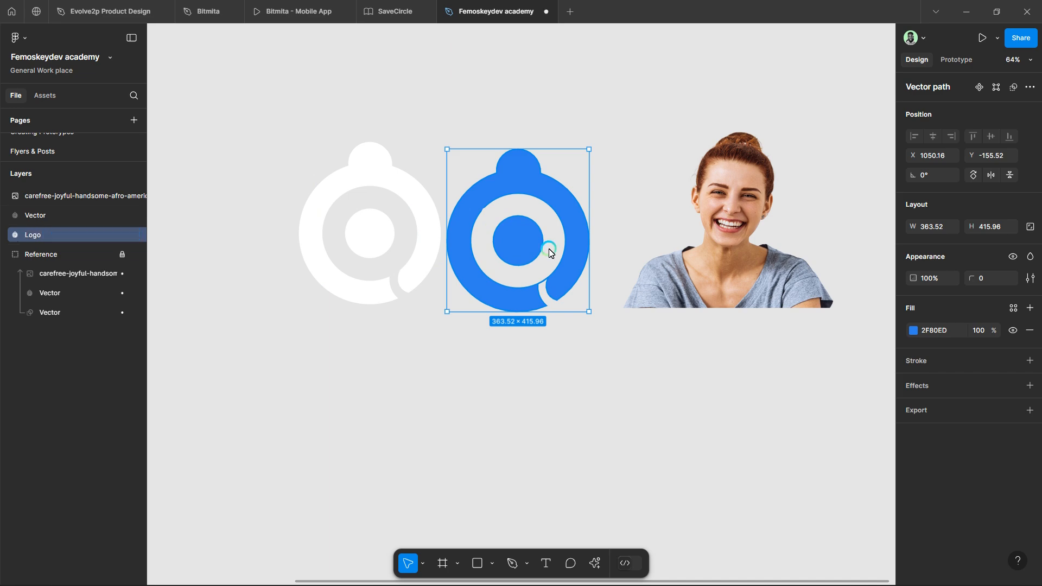
Step: Rename the white logo shape's layer as Mask
left_click(423, 276)
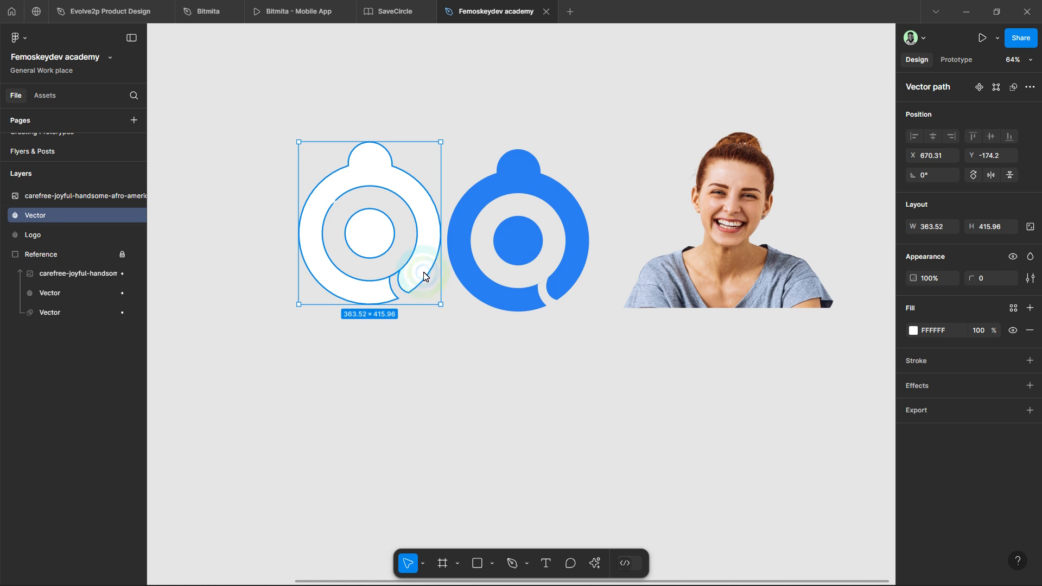
key("ctrl+r")
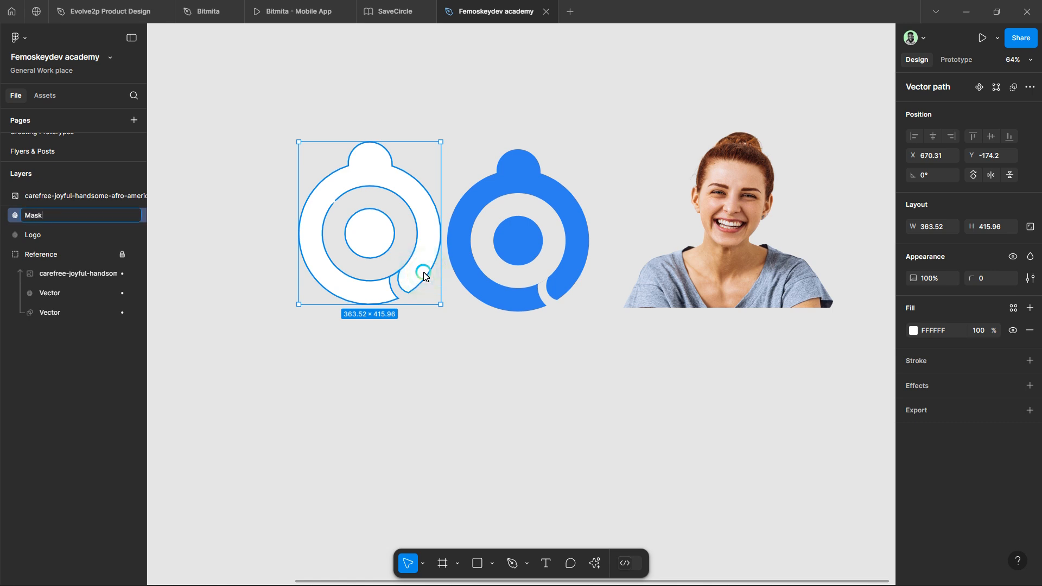
key("Return")
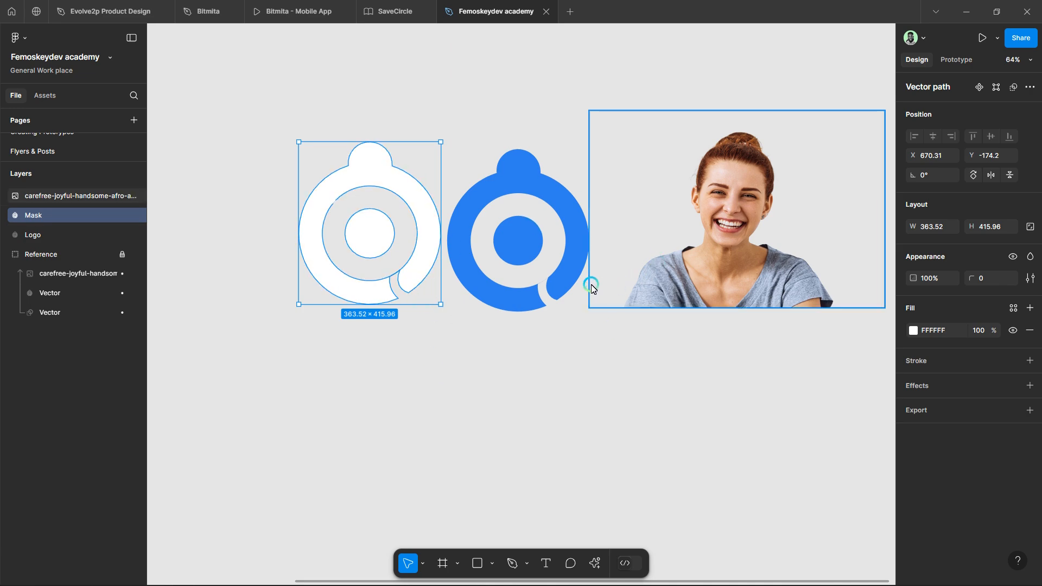
Step: Duplicate the portrait and place the copy in the empty area below the row
scroll(592, 288, "right", 3)
left_click(588, 372)
scroll(588, 372, "down", 4)
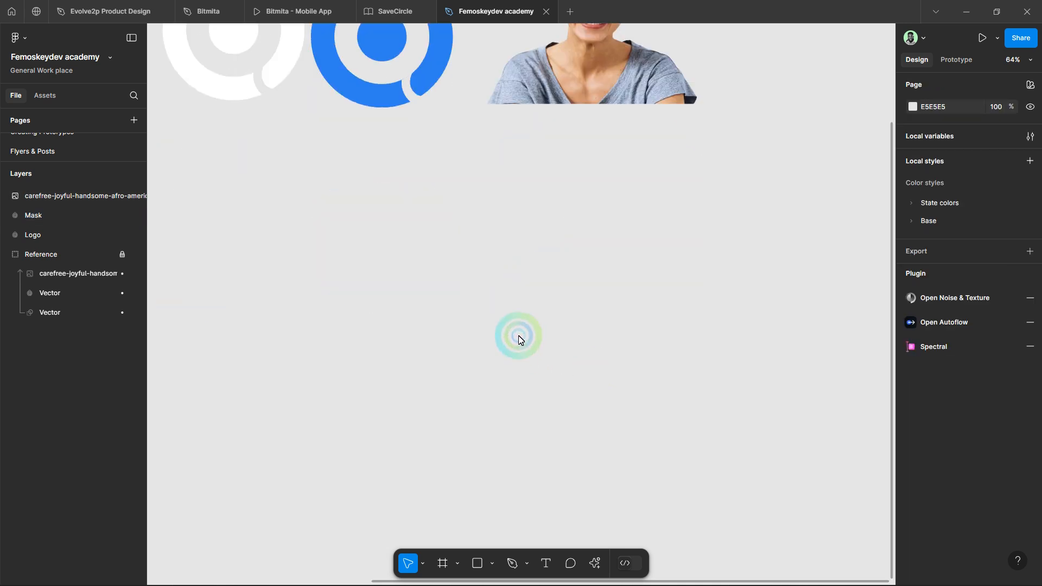
left_click(604, 66)
key("ctrl+d")
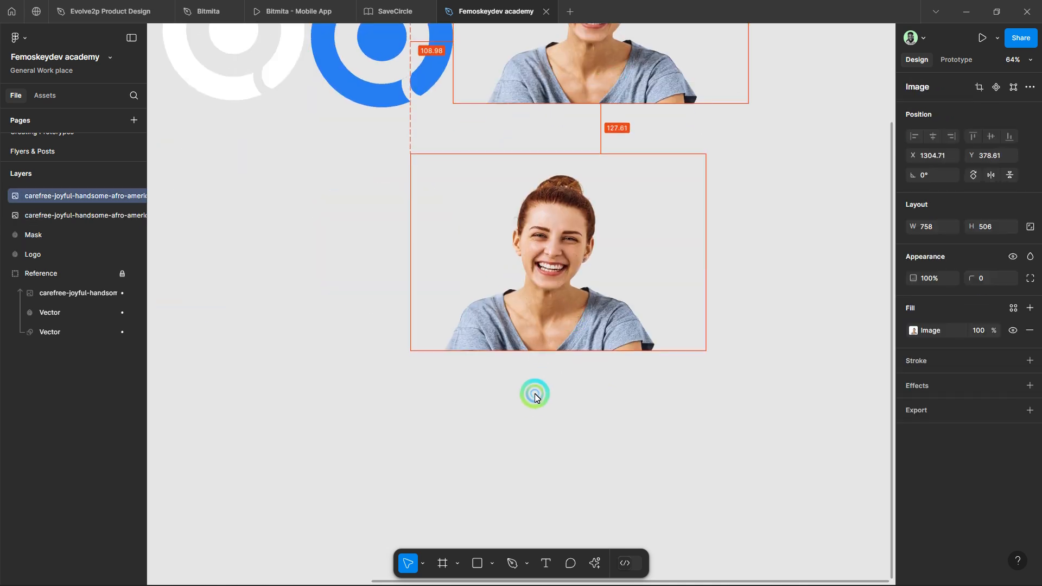
left_click(520, 399)
Step: Draw a rectangle about 553 × 459 over the lower part of the portrait copy and send it behind that copy
key("r")
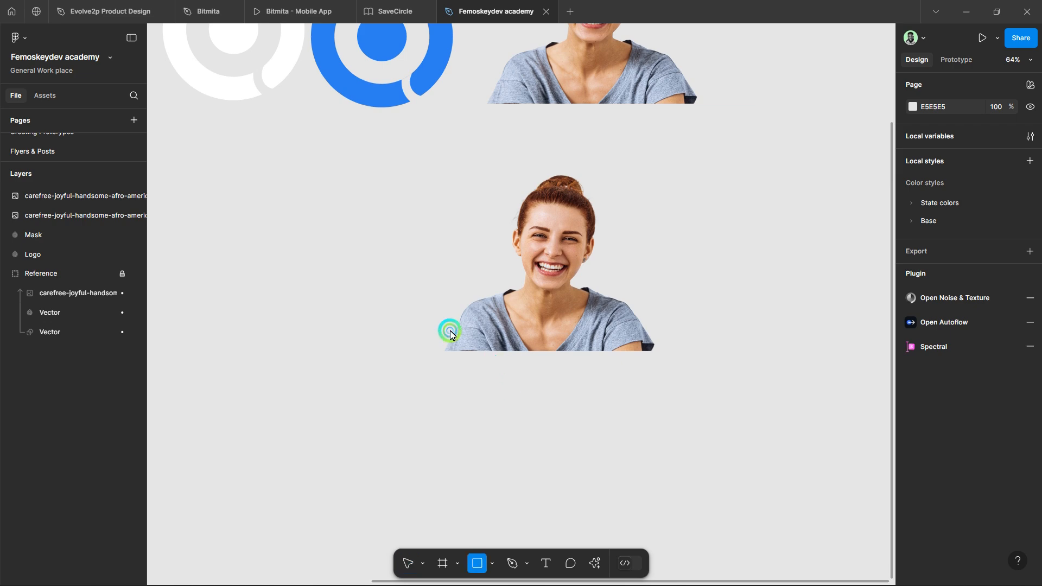
left_click_drag(453, 330, 671, 510)
left_click_drag(586, 430, 586, 418)
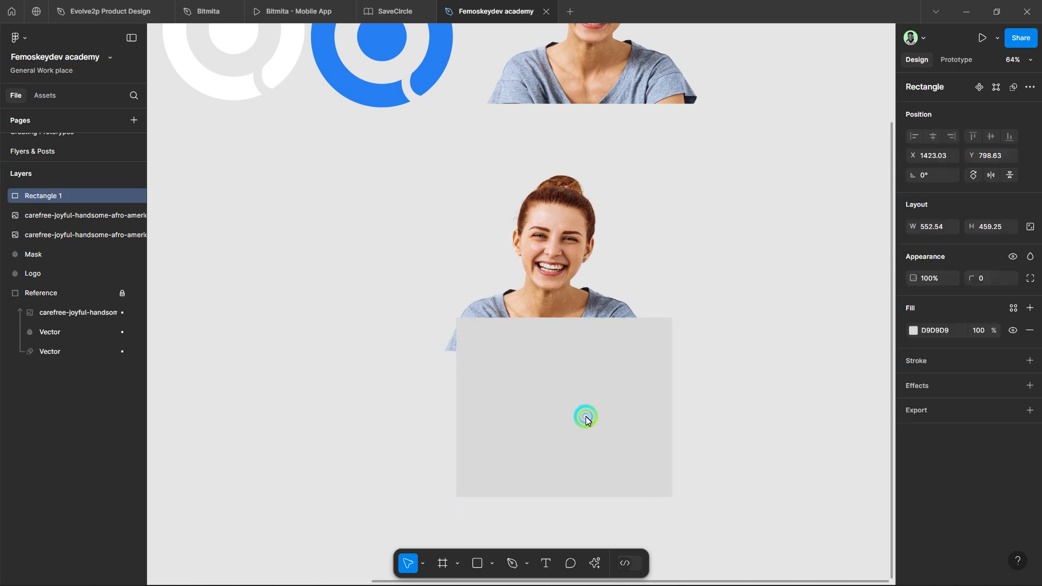
key("ctrl+bracketleft")
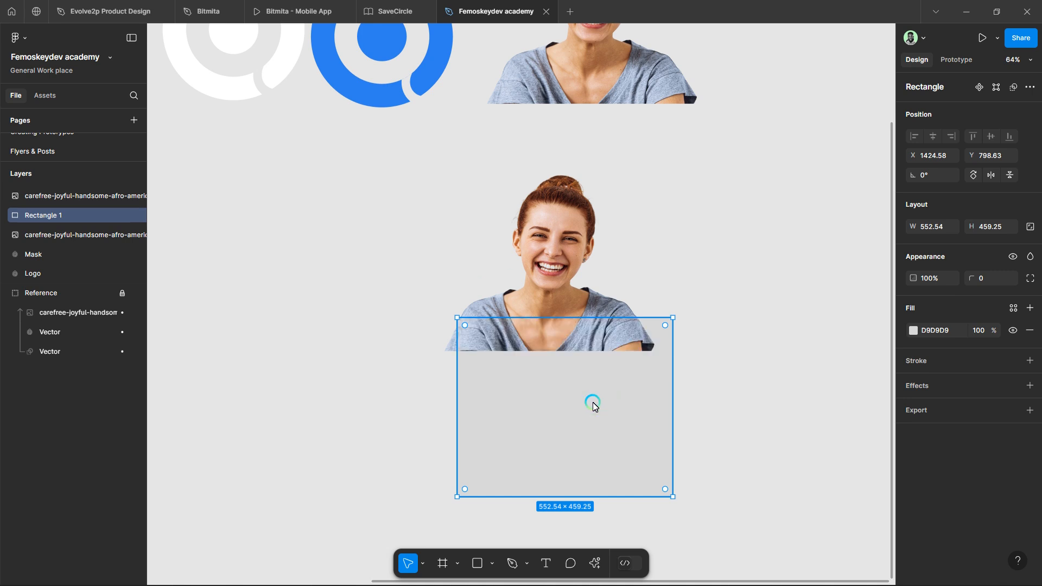
Step: Move the portrait copy down over the rectangle and use the rectangle as its mask
left_click(574, 290)
left_click_drag(574, 290, 581, 386)
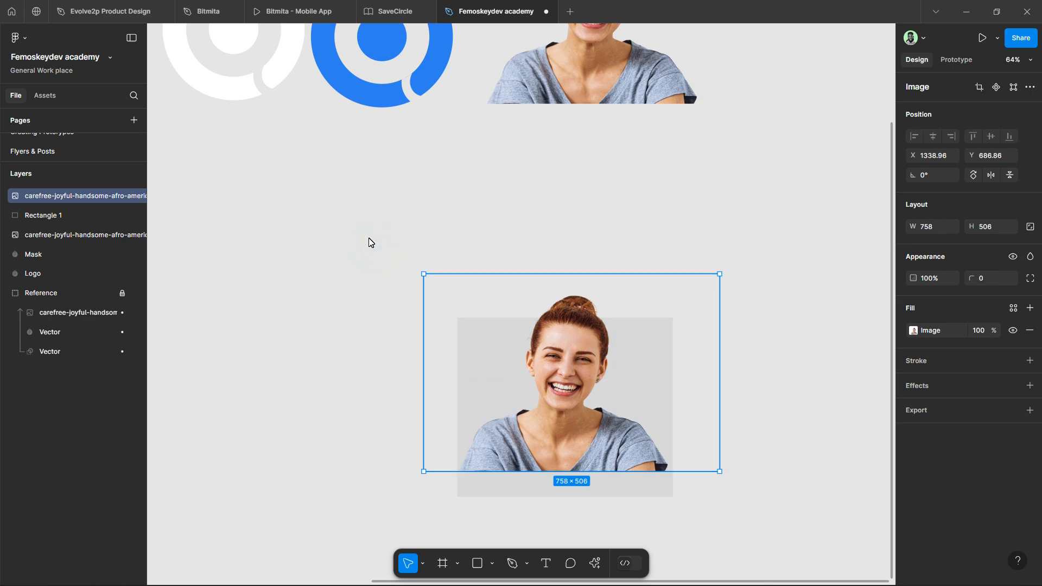
left_click_drag(367, 233, 690, 506)
scroll(672, 450, "down", 3)
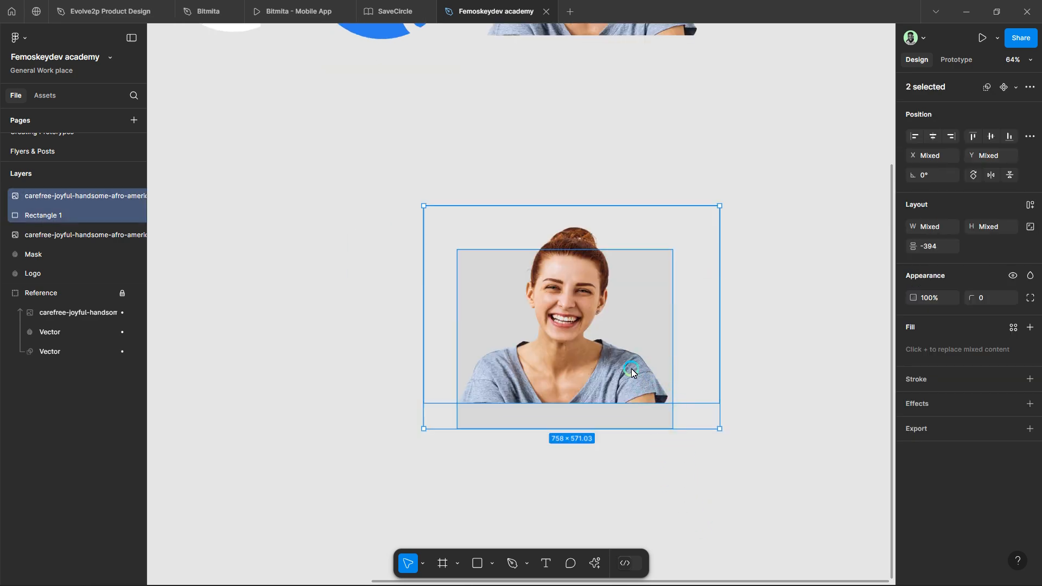
left_click(1029, 87)
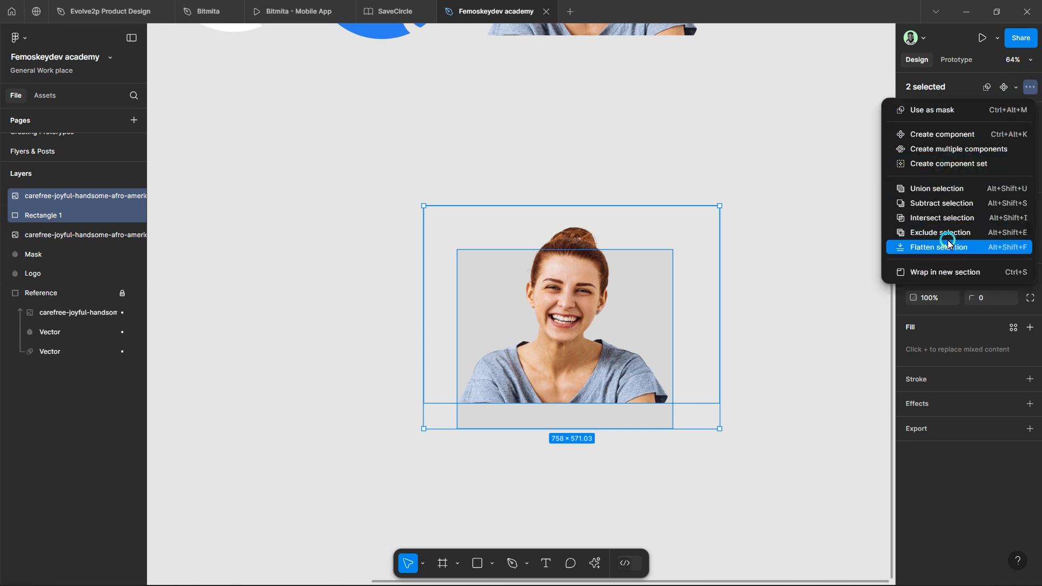
left_click(943, 137)
left_click(942, 111)
left_click(659, 288)
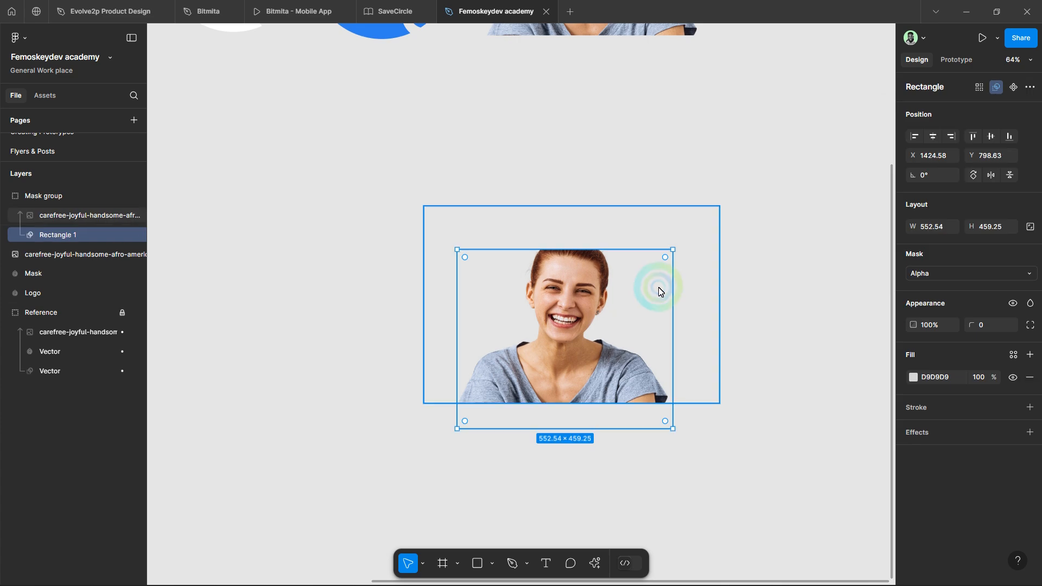
Step: Shift the portrait slightly inside the rectangular mask
left_click(562, 310)
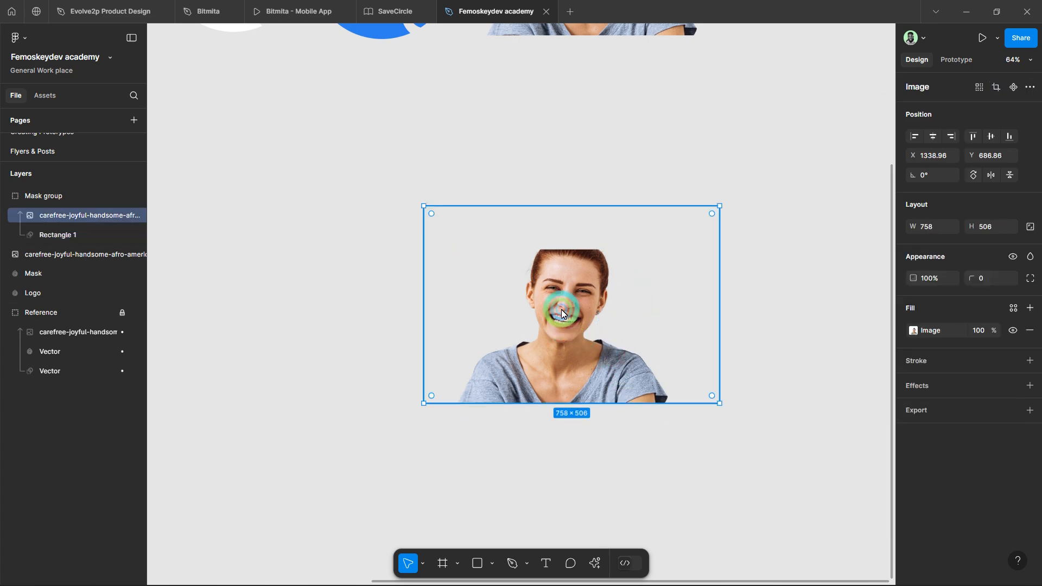
left_click(70, 233)
left_click(558, 293)
mouse_move(568, 324)
left_mouse_down()
mouse_move(581, 342)
mouse_move(568, 309)
mouse_move(578, 332)
left_mouse_up()
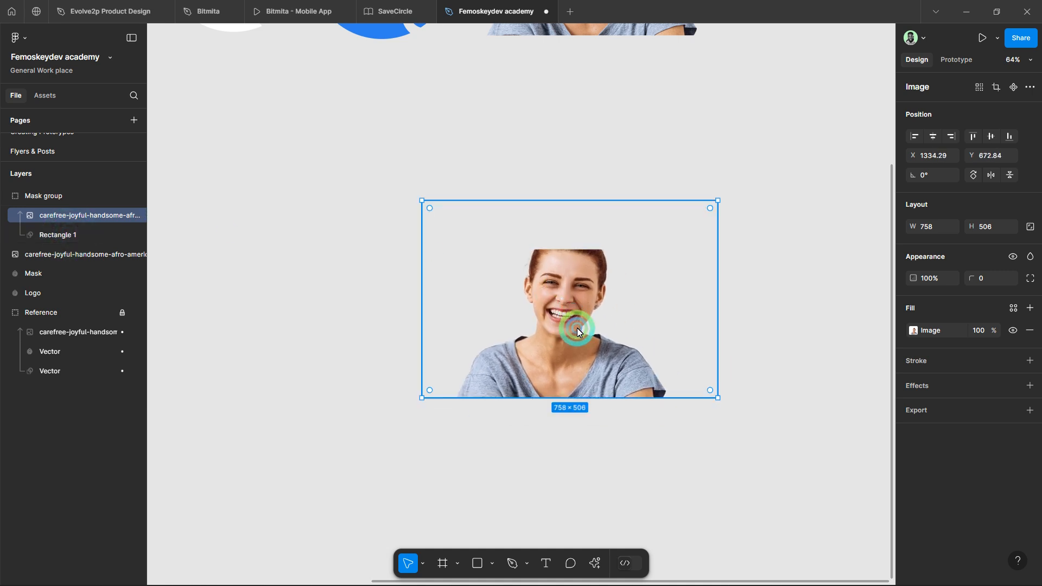
Step: Undo the portrait shift and the rectangular masking, keeping the portrait copy positioned over the rectangle
key("ctrl+z")
key("ctrl+z")
key("ctrl+z")
left_click(521, 399)
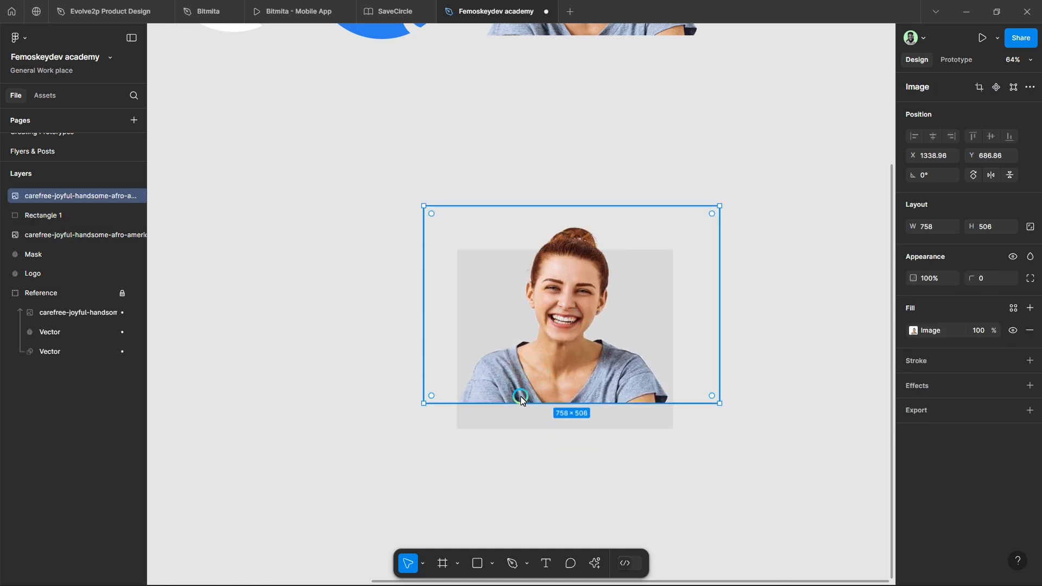
key("ctrl+z")
key("ctrl+shift+z")
left_click(600, 451)
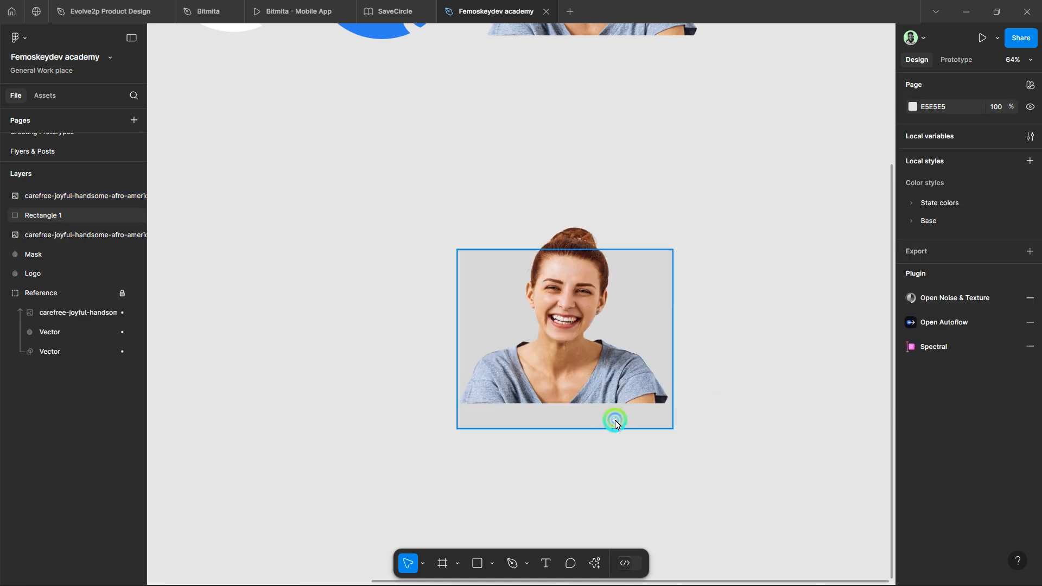
Step: Bring the rectangle in front of the portrait copy and mask the rectangle with the portrait's shape
left_click(614, 423)
key("ctrl+]")
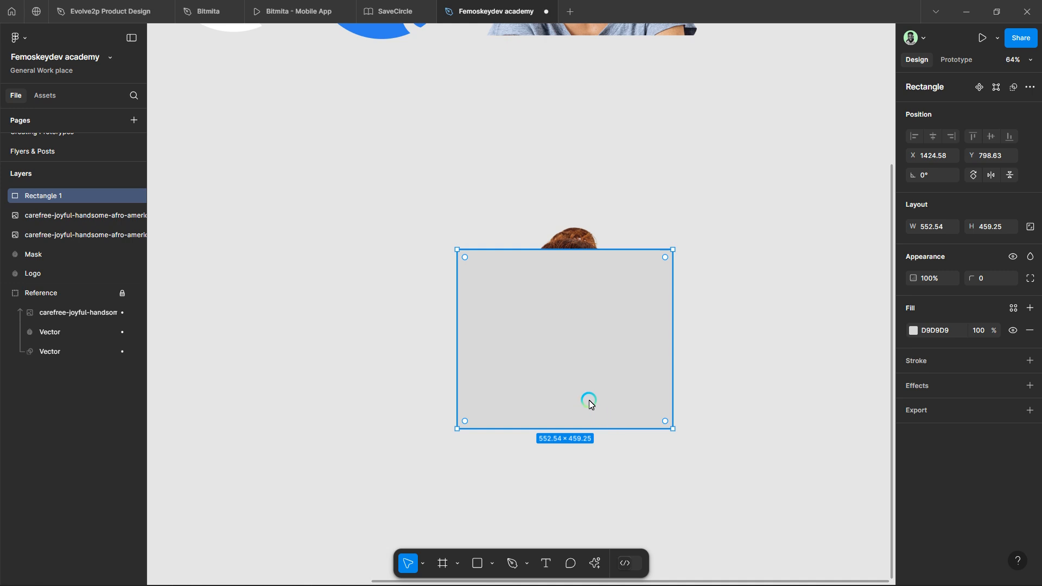
left_click(457, 181)
left_click_drag(644, 319, 722, 421)
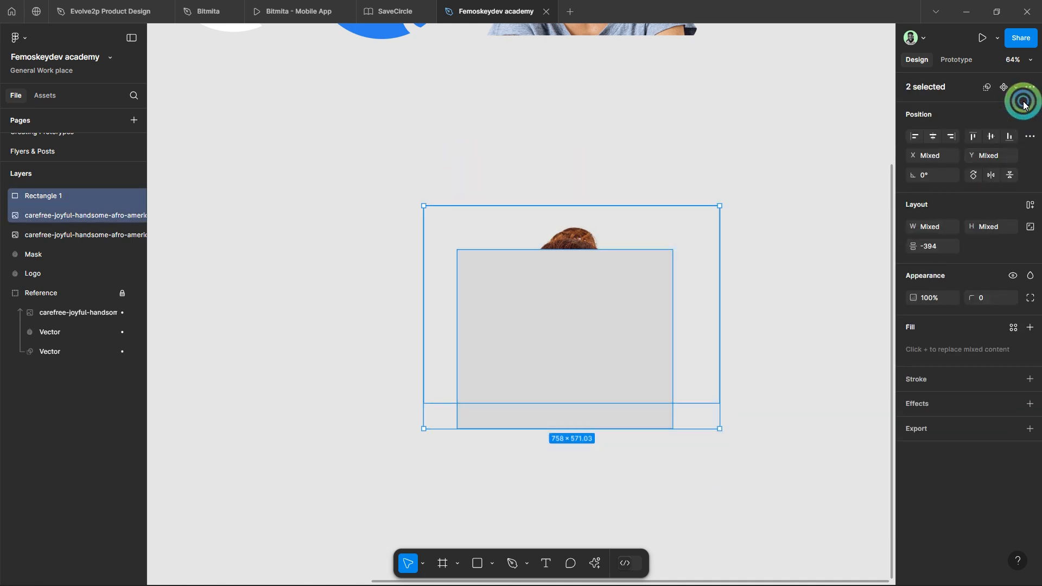
left_click(1017, 95)
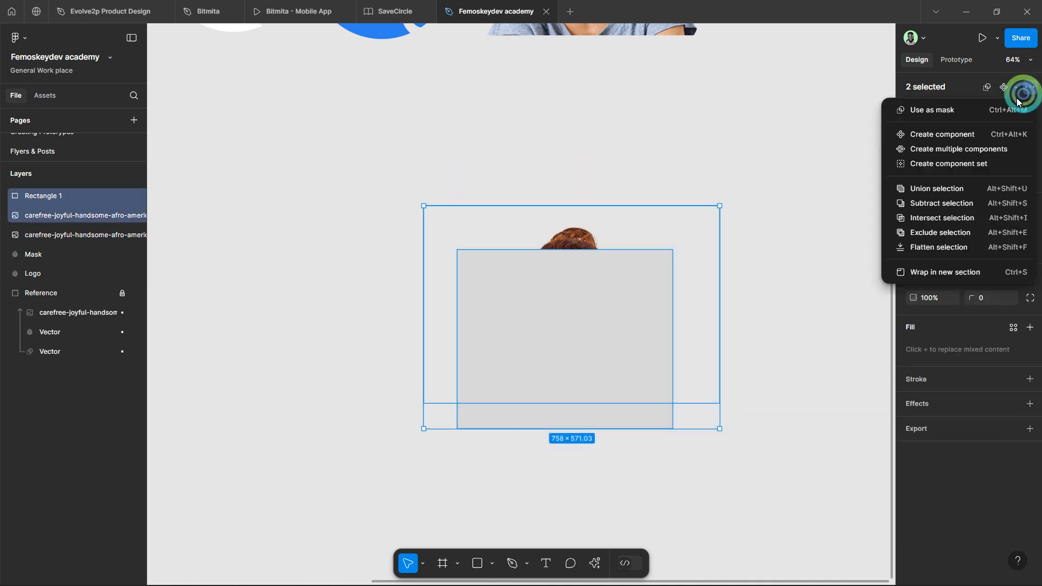
left_click(978, 111)
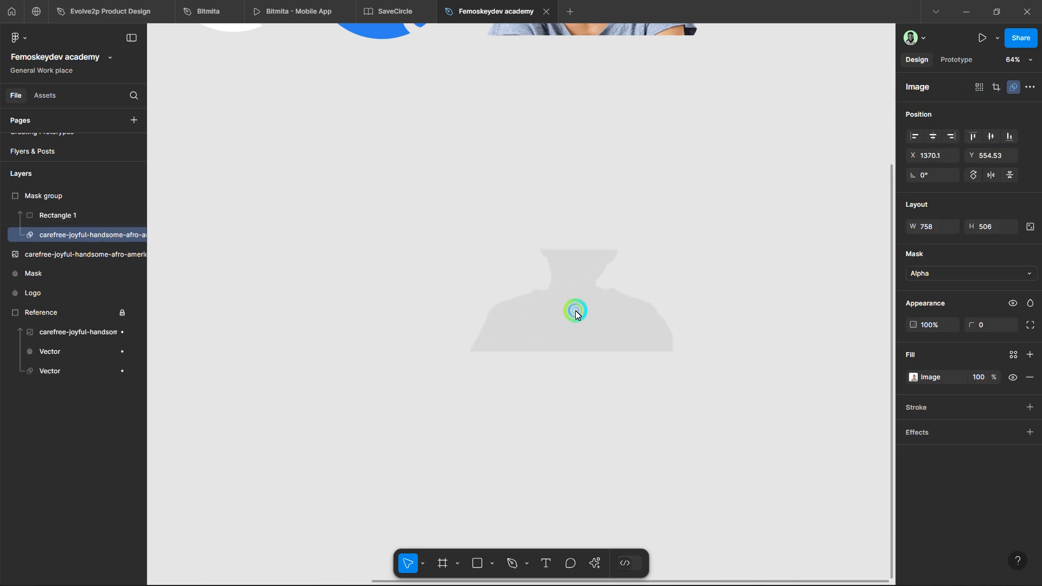
Step: Shift the rectangle within the portrait-shaped mask, and undo back to the separate rectangle and portrait copy
left_click(78, 216)
left_click_drag(566, 339, 561, 332)
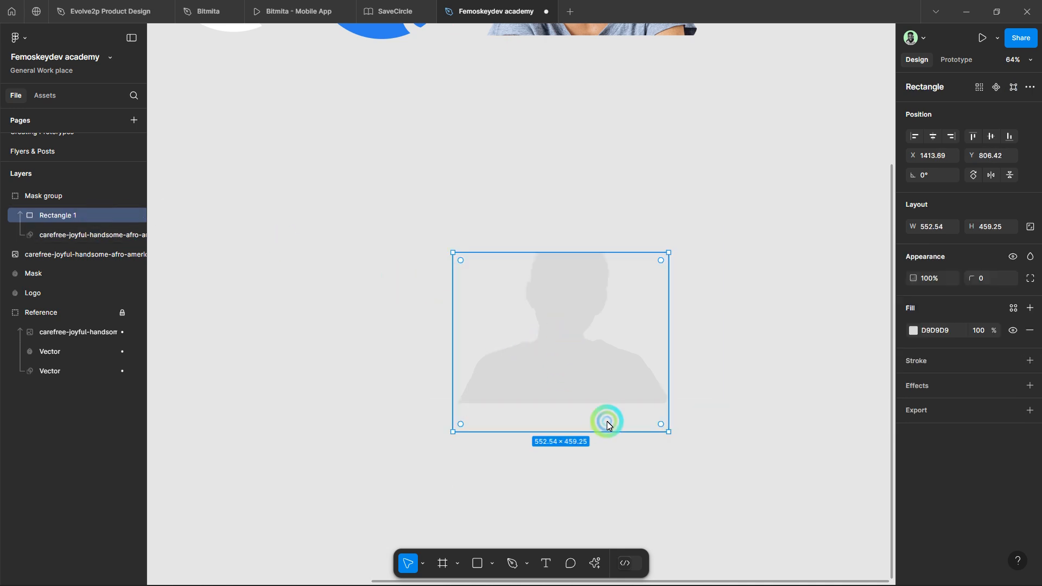
left_click(428, 211)
double_click(559, 353)
key("shift+g")
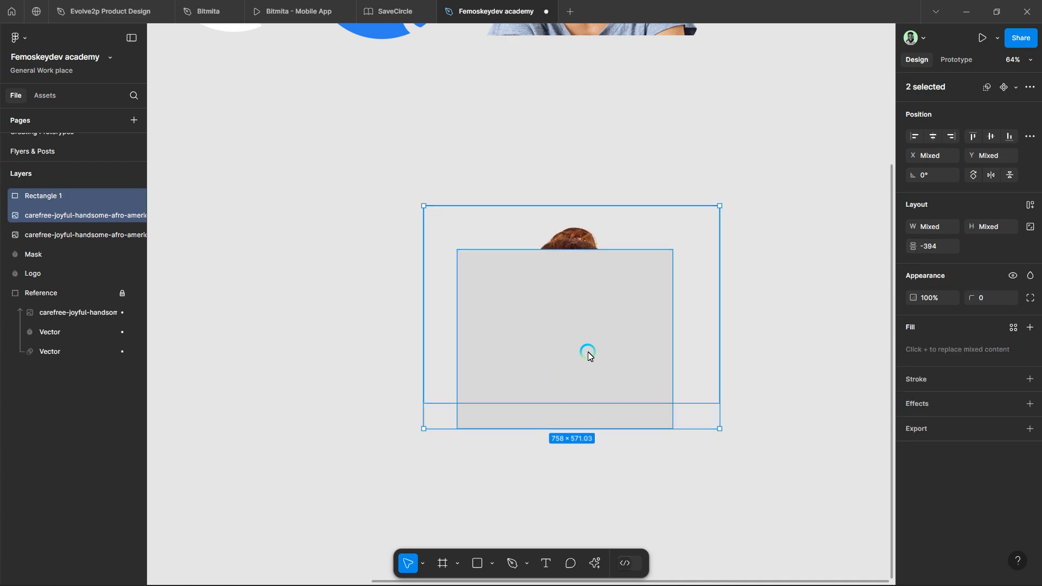
Step: Delete the rectangle together with the portrait copy behind it
left_click(589, 355)
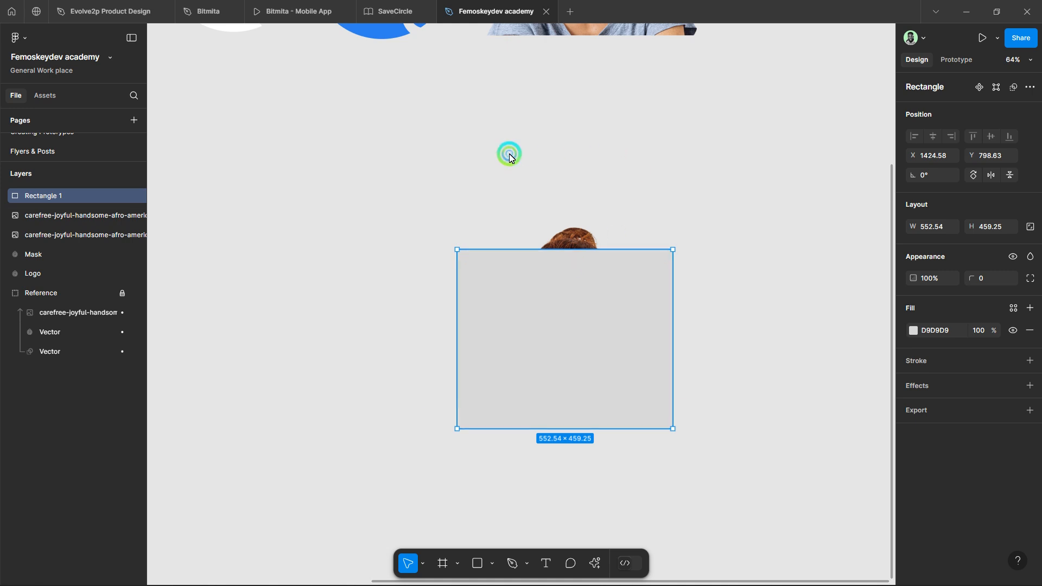
left_click_drag(506, 156, 638, 403)
key("Delete")
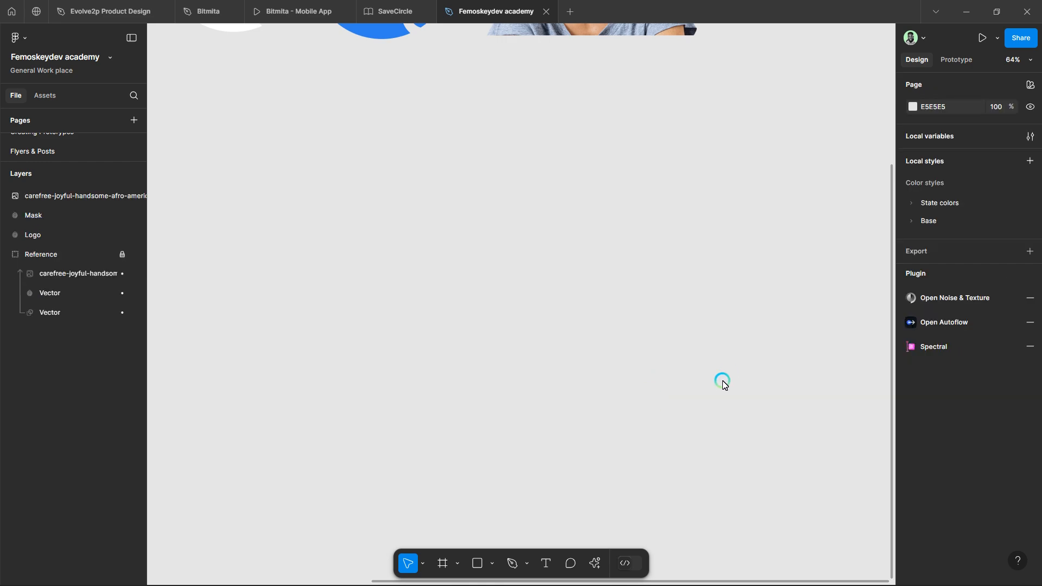
Step: Rename the portrait's layer as Image
scroll(721, 380, "up", 6)
scroll(437, 311, "left", 3)
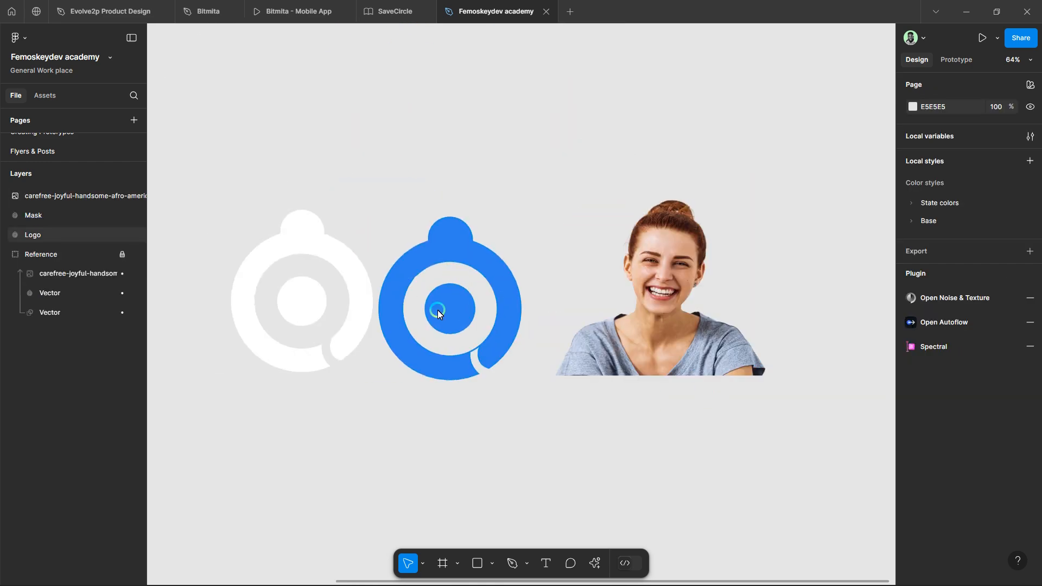
left_click(449, 317)
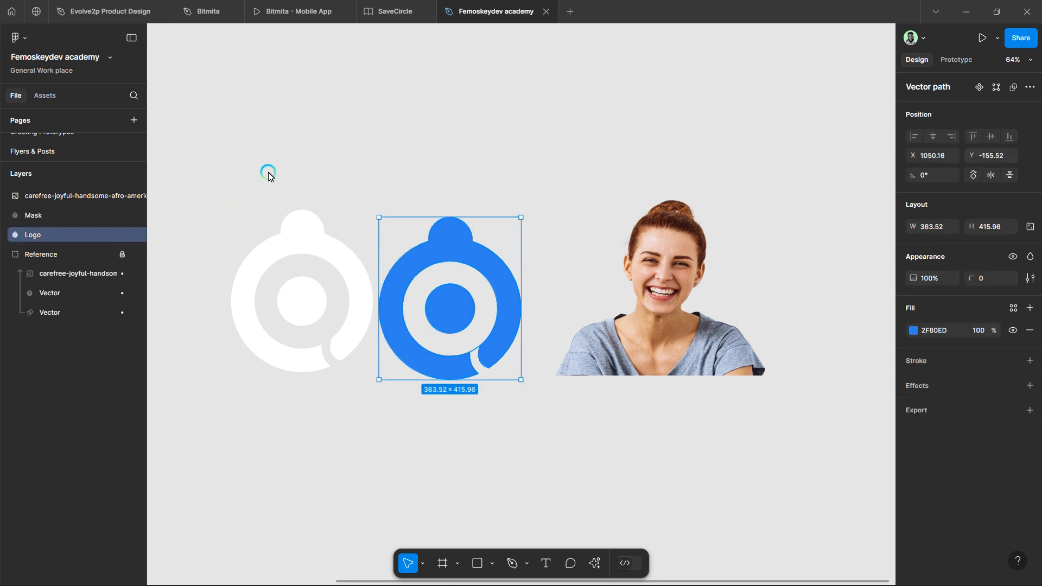
left_click(719, 341)
key("ctrl+r")
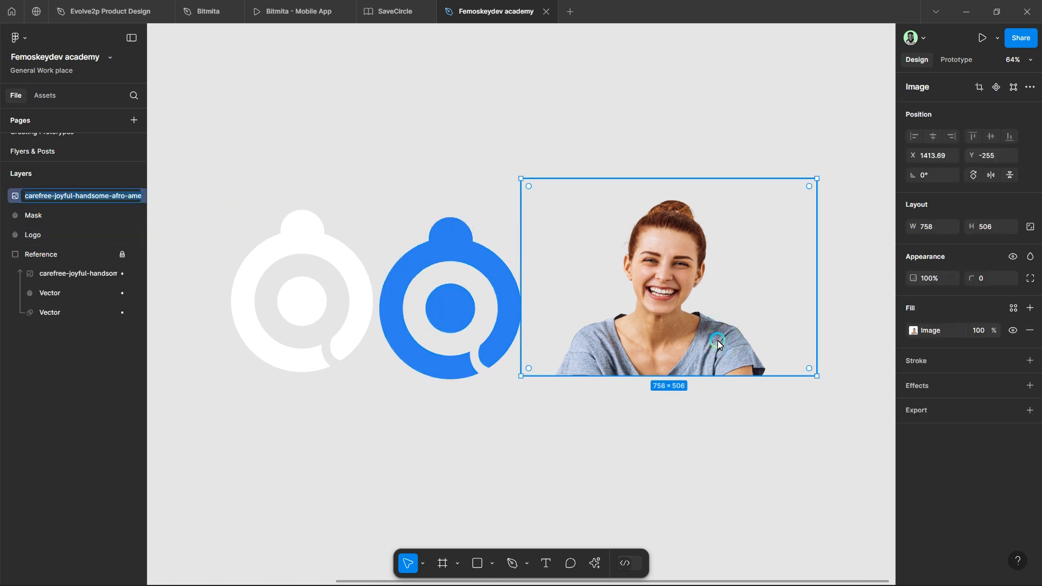
type("Image")
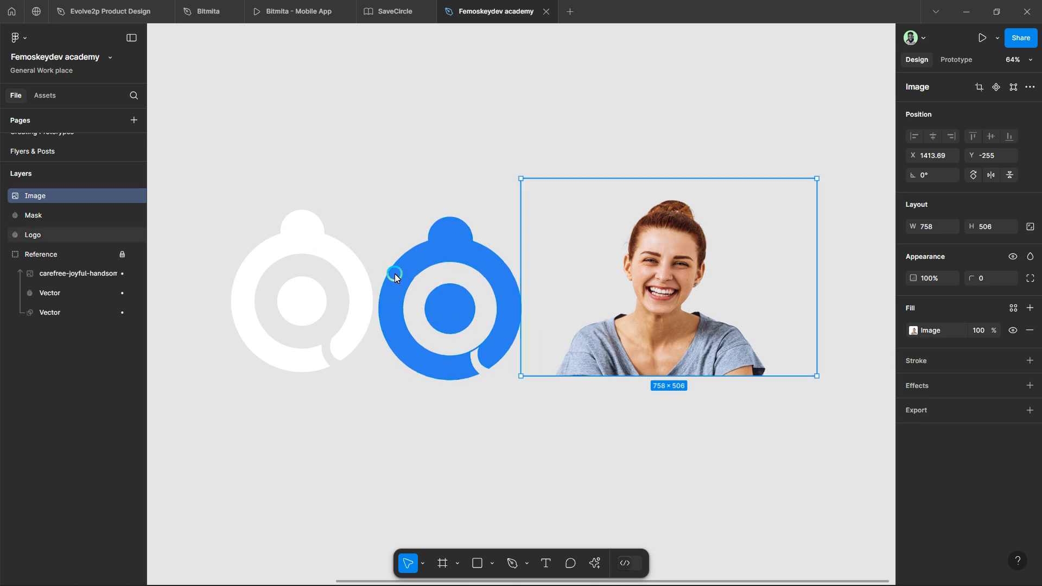
Step: Align the Image, Mask and Logo layers on top of each other by their horizontal and vertical centers
left_click_drag(224, 170, 844, 414)
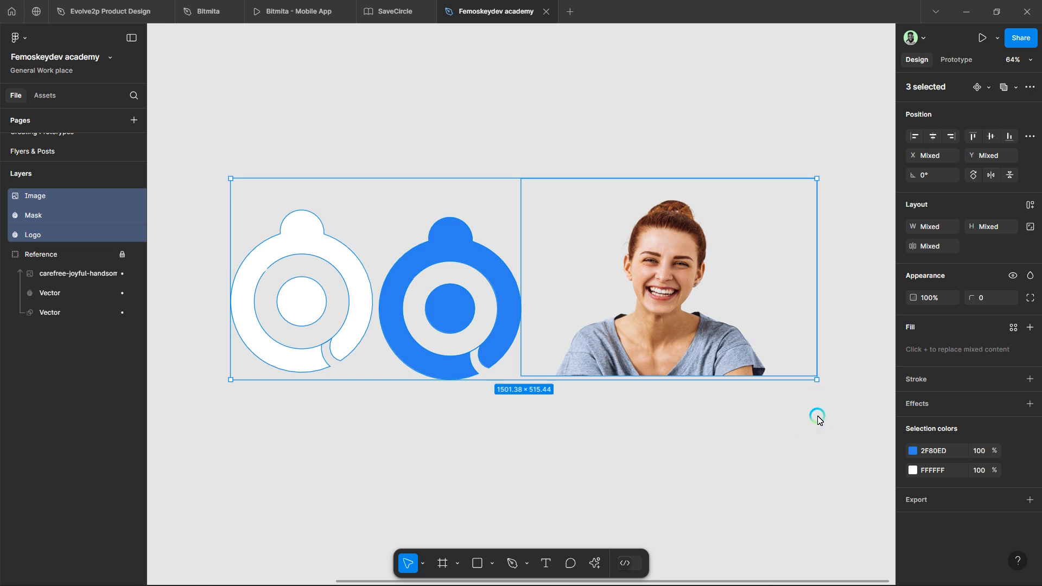
key("alt+h")
key("alt+v")
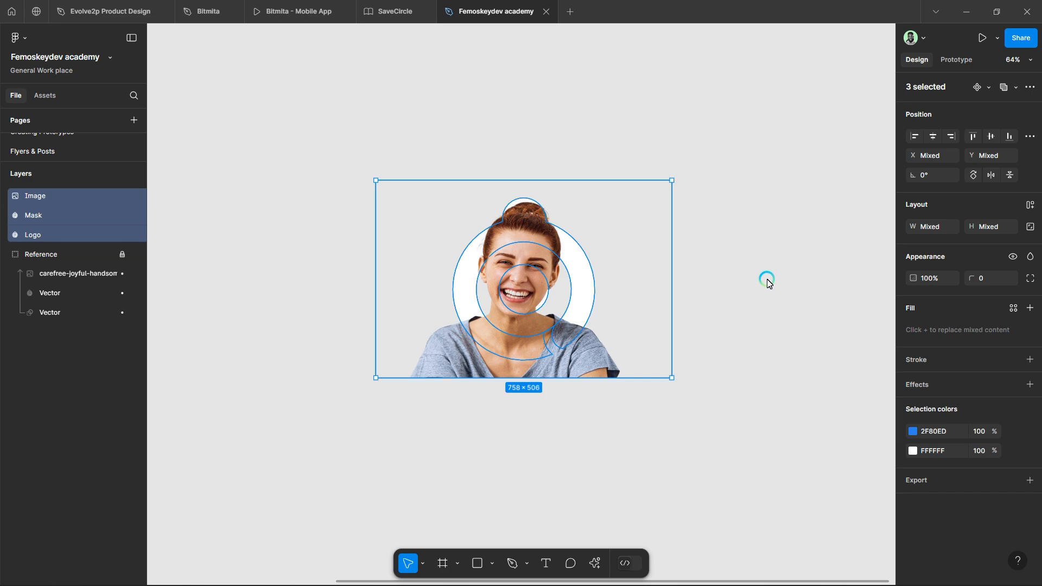
Step: Move the portrait straight up until its lower edge lines up with the bottom of the logo shapes
scroll(531, 303, "up", 2)
scroll(531, 303, "up", 2)
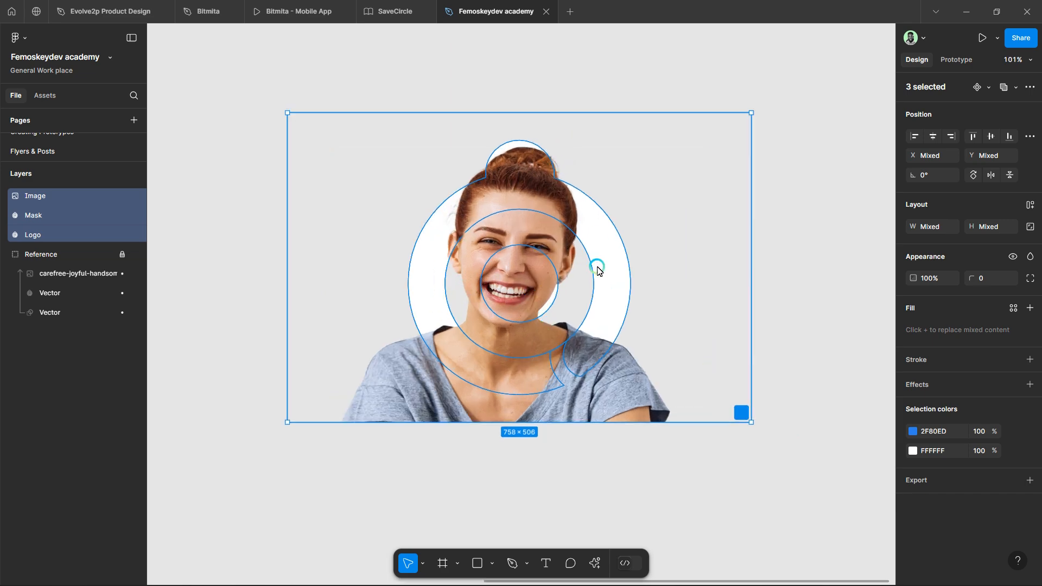
left_click(593, 442)
left_click_drag(602, 417, 587, 369)
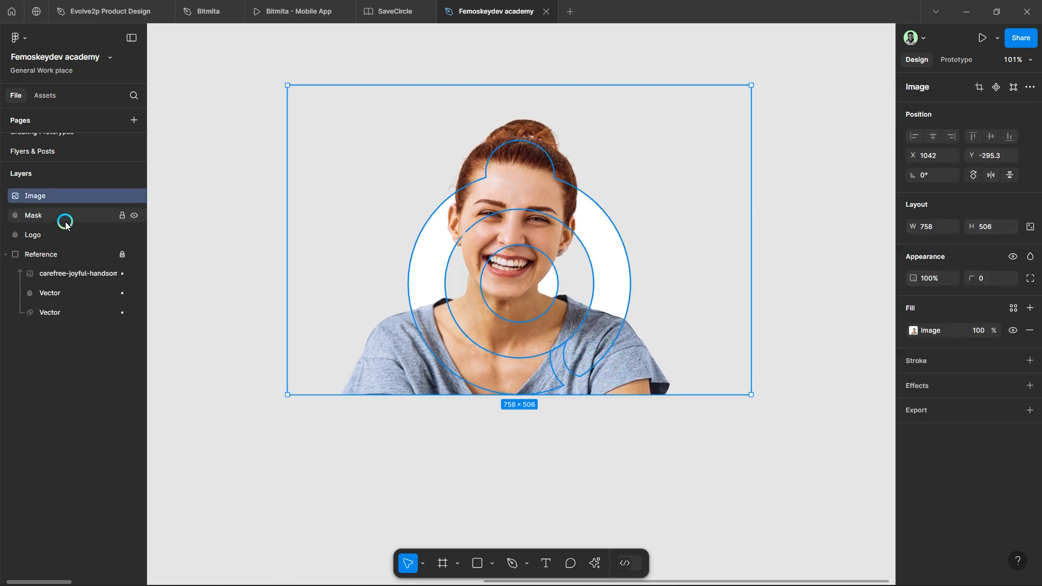
Step: Move the Mask layer beneath Logo and use it as the mask for the Logo and Image layers
mouse_move(68, 219)
left_mouse_down()
mouse_move(72, 244)
mouse_move(70, 235)
left_mouse_up()
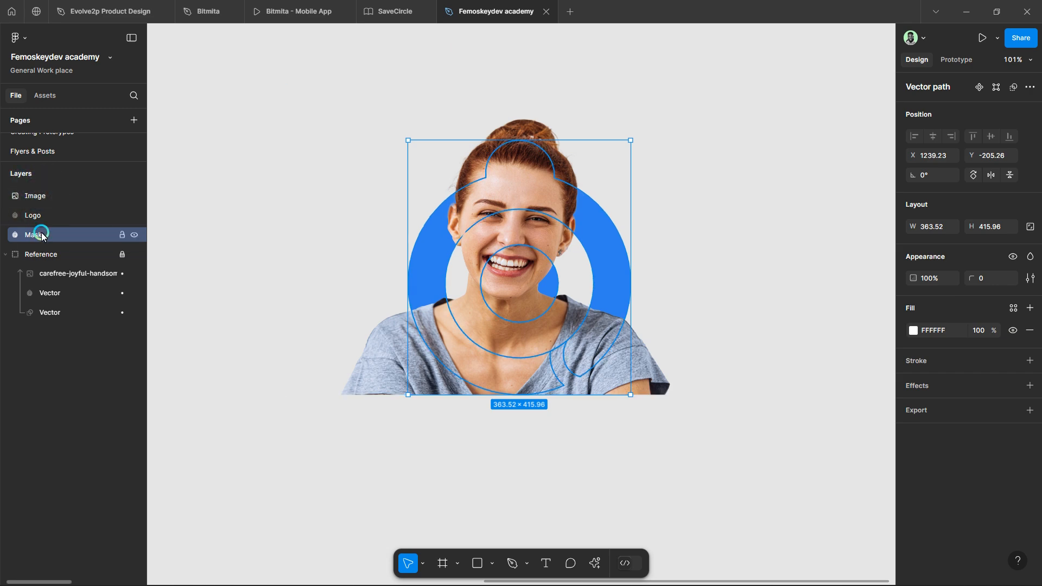
left_click(52, 199, "shift")
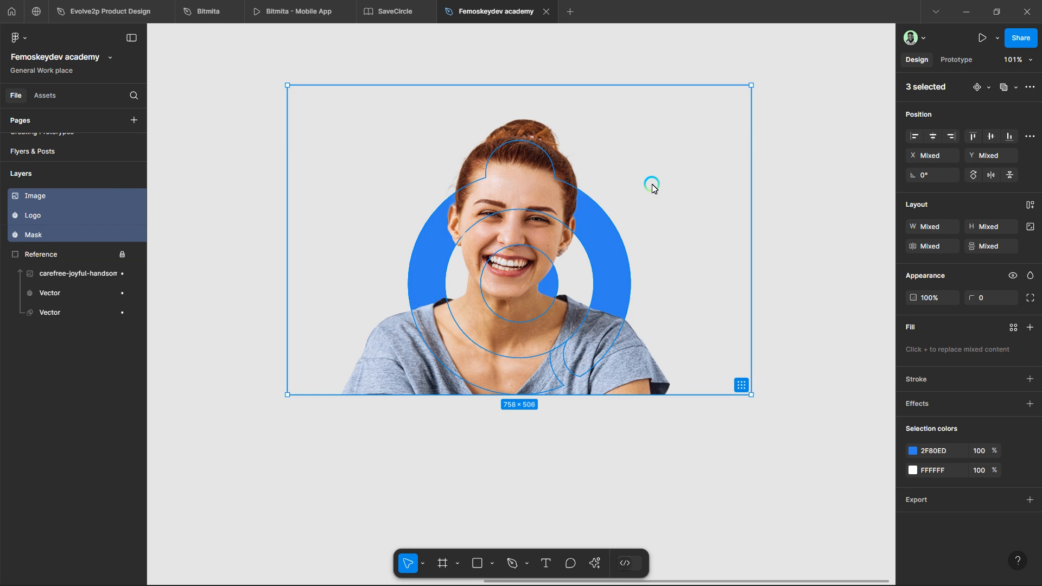
key("ctrl+alt+m")
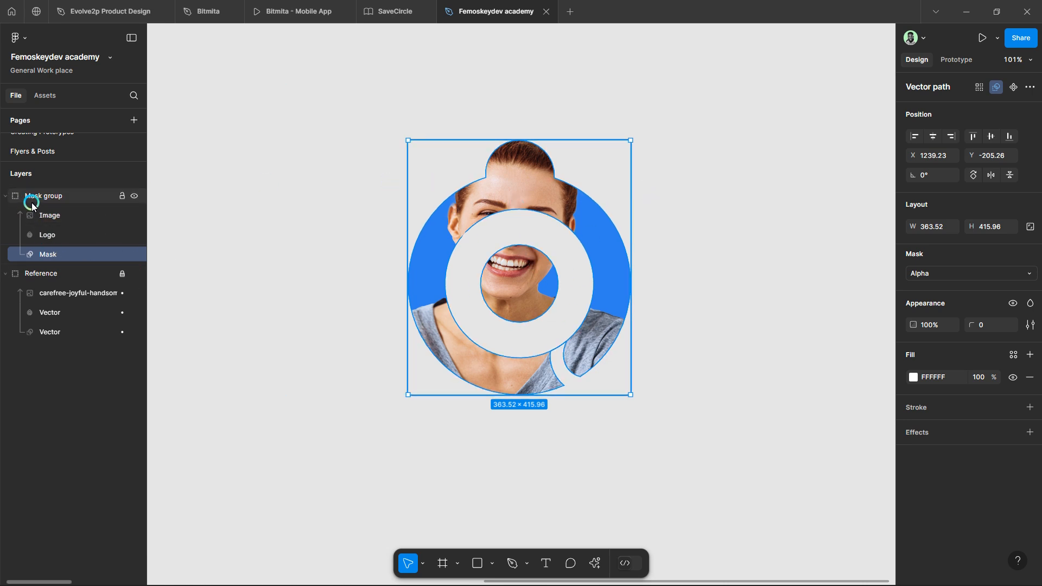
Step: Try moving the Image layer downward and shifting the Logo layer inside the mask group
left_click(65, 214)
left_click_drag(471, 243, 467, 331)
left_click(67, 241)
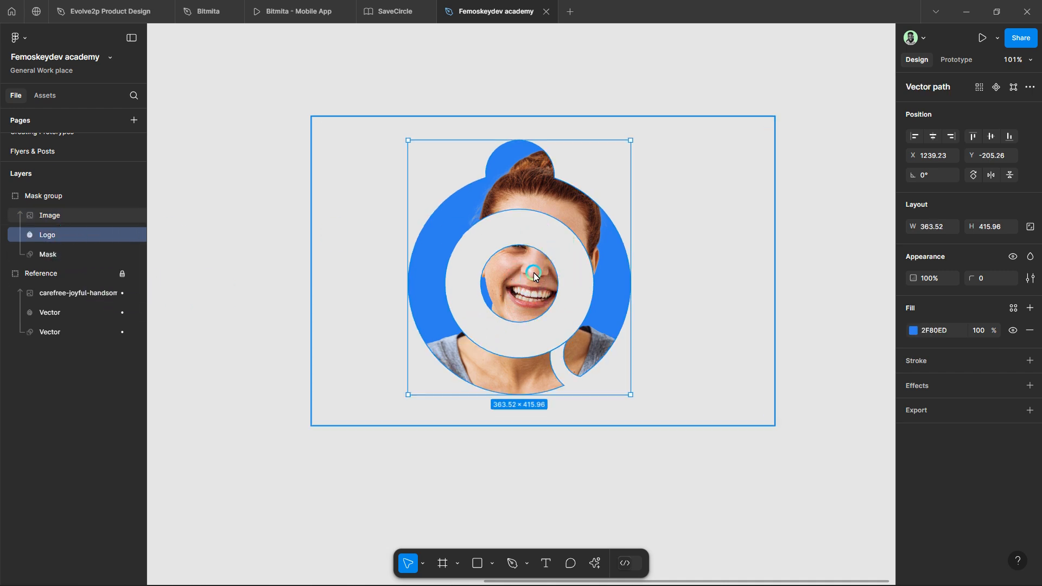
left_click(526, 291)
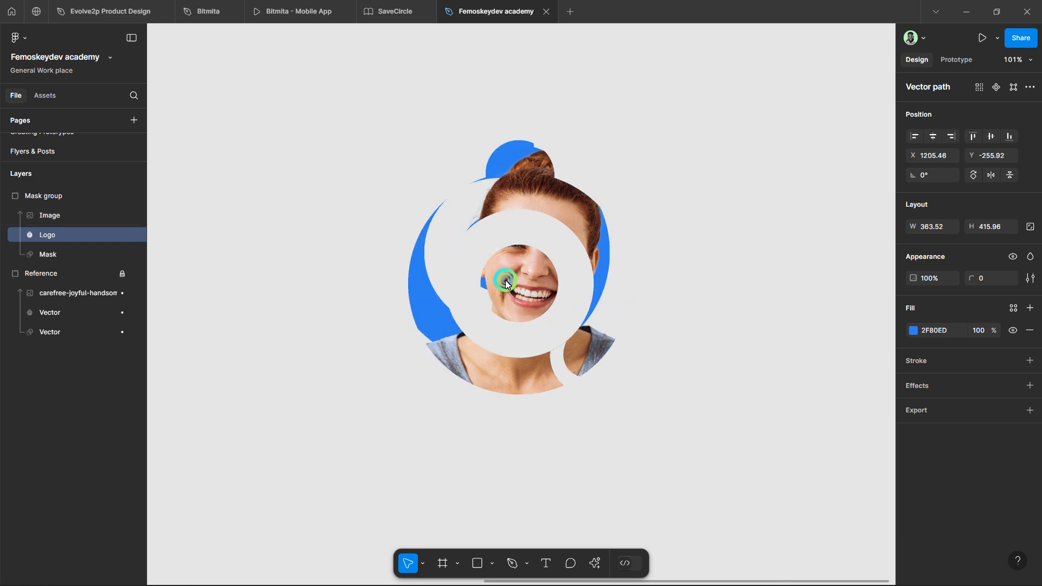
left_click(537, 347)
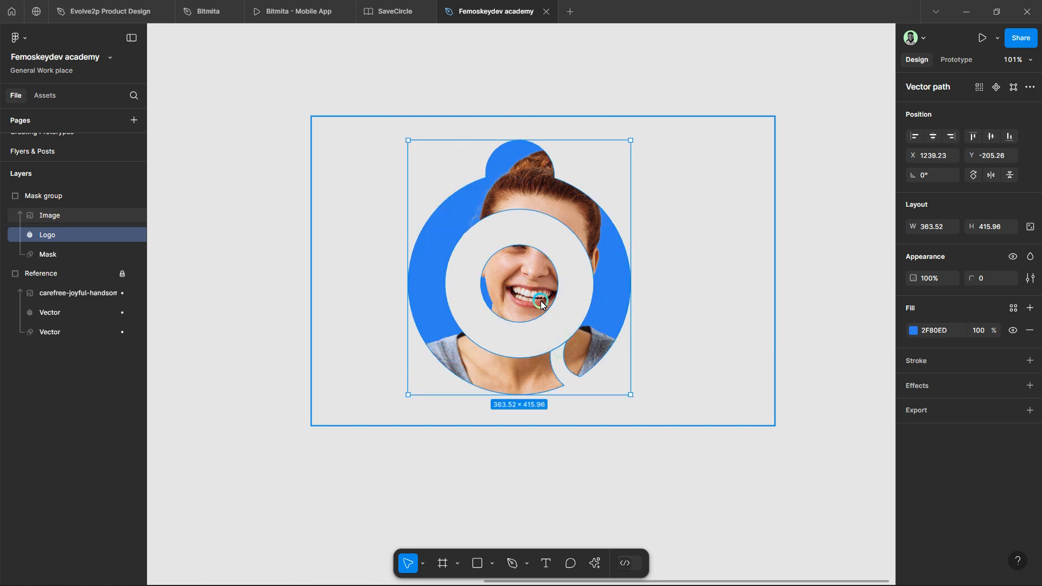
Step: Move the Image layer in the mask group up to about X 1059.88, Y -286.36, its lower edge just beneath the logo shape
left_click(84, 215)
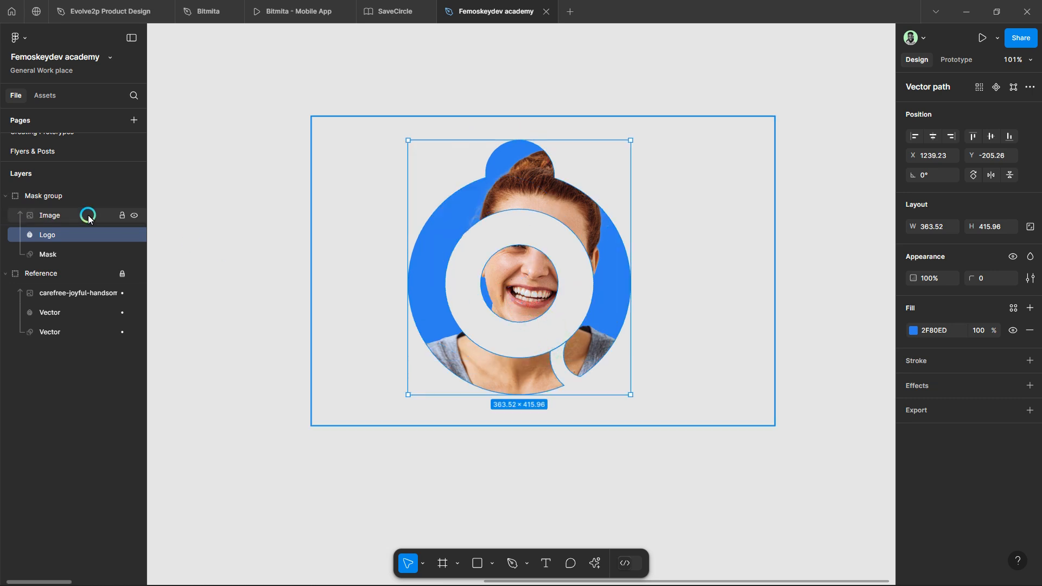
left_click_drag(535, 288, 523, 261)
left_click(522, 400)
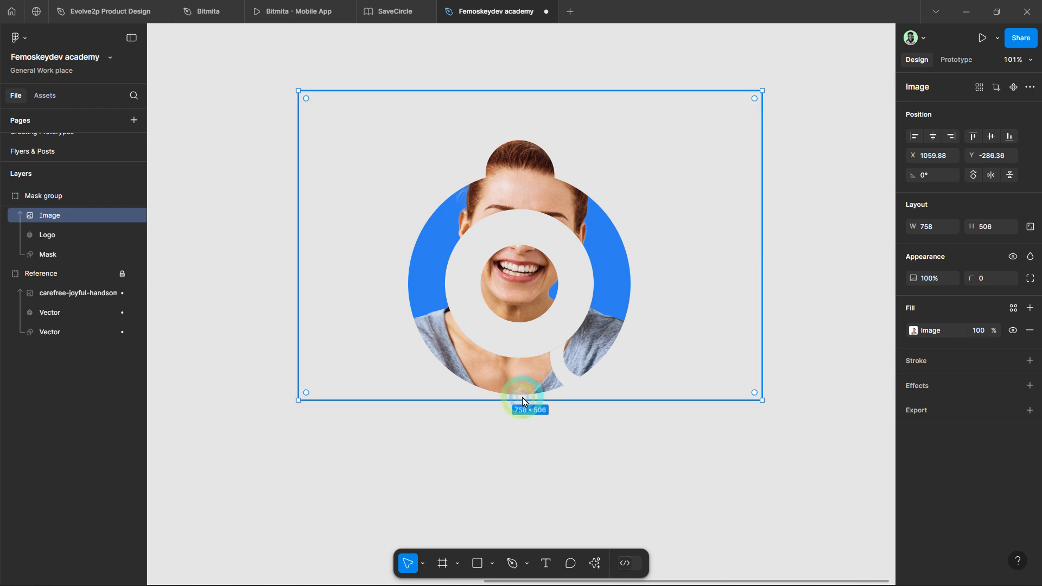
left_click(492, 442)
left_click(509, 311)
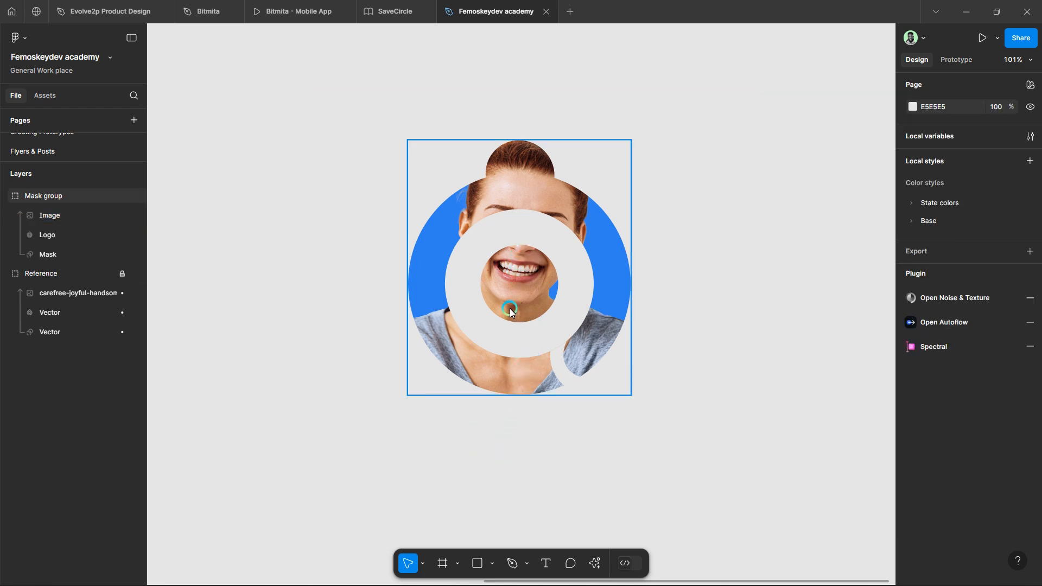
left_click(217, 278)
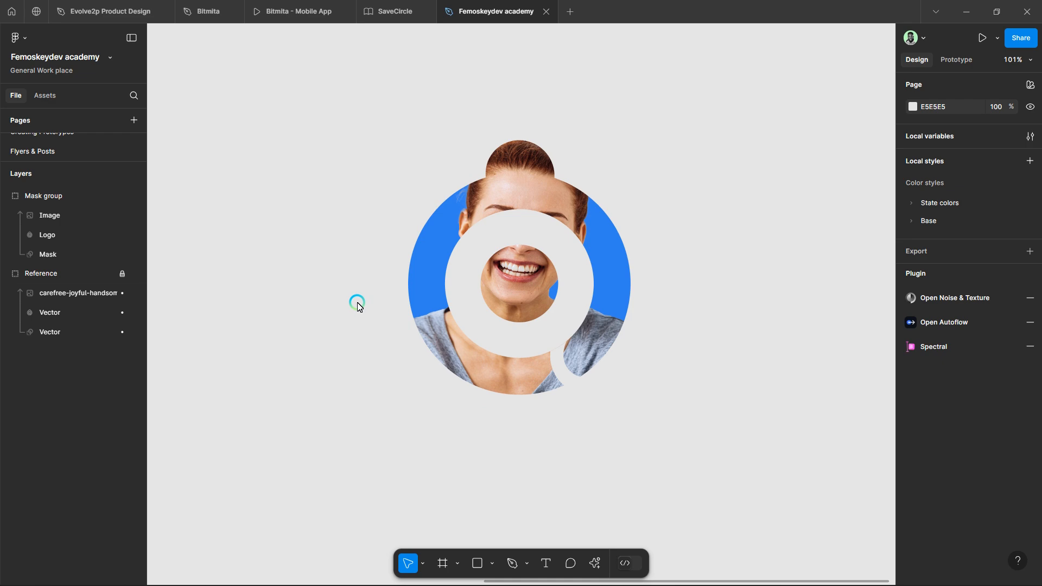
Step: Duplicate the Logo layer, take the copy out of the mask group and place it beside the masked portrait at about X 1843.27, Y -205.26
scroll(357, 305, "down", 5)
left_click(47, 217)
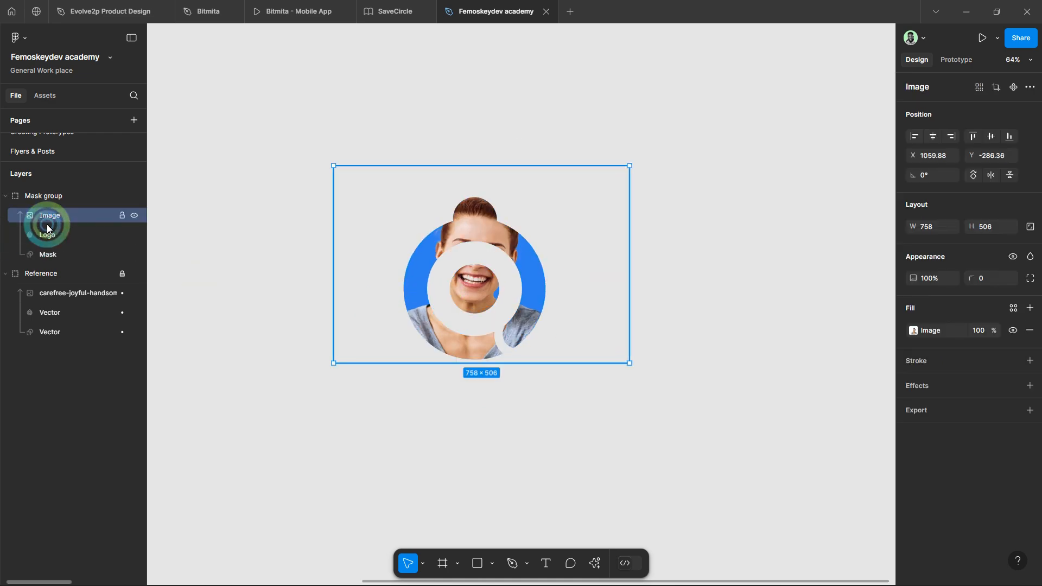
left_click(74, 233)
left_click_drag(443, 279, 755, 303)
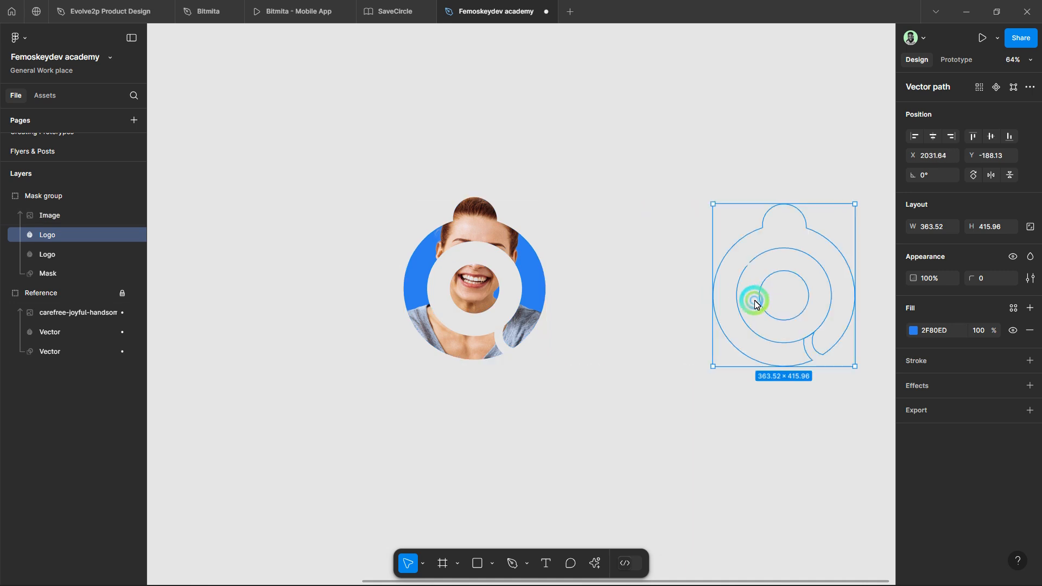
left_click_drag(81, 233, 190, 186)
left_click_drag(723, 278, 653, 282)
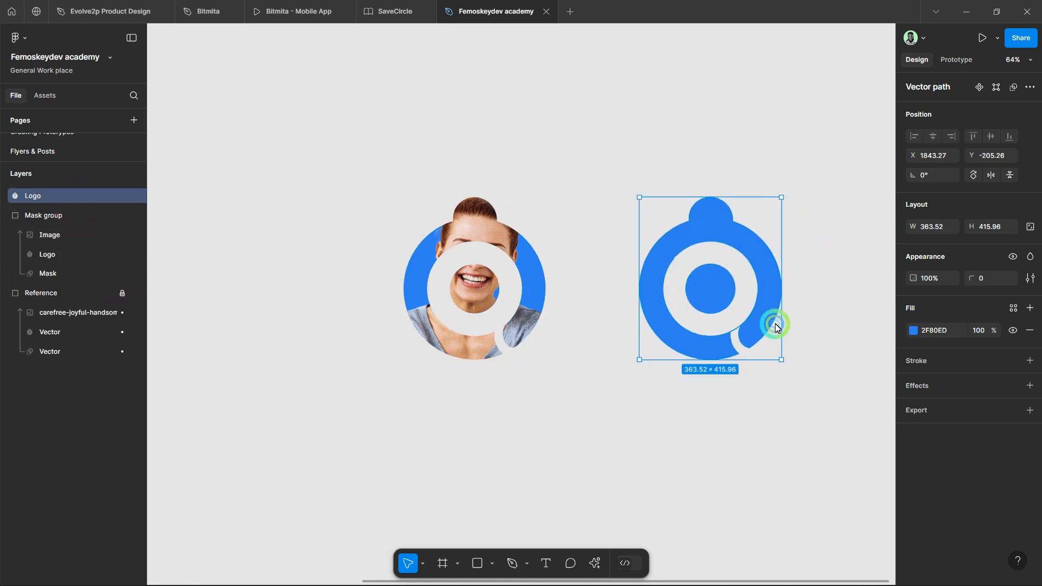
scroll(775, 326, "up", 5)
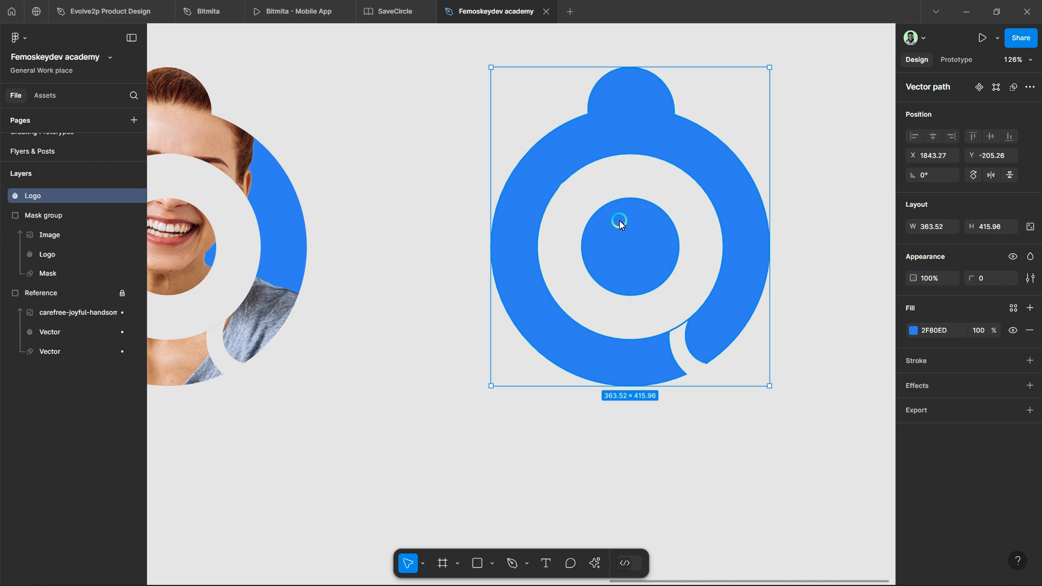
scroll(580, 274, "down", 5)
left_click(604, 413)
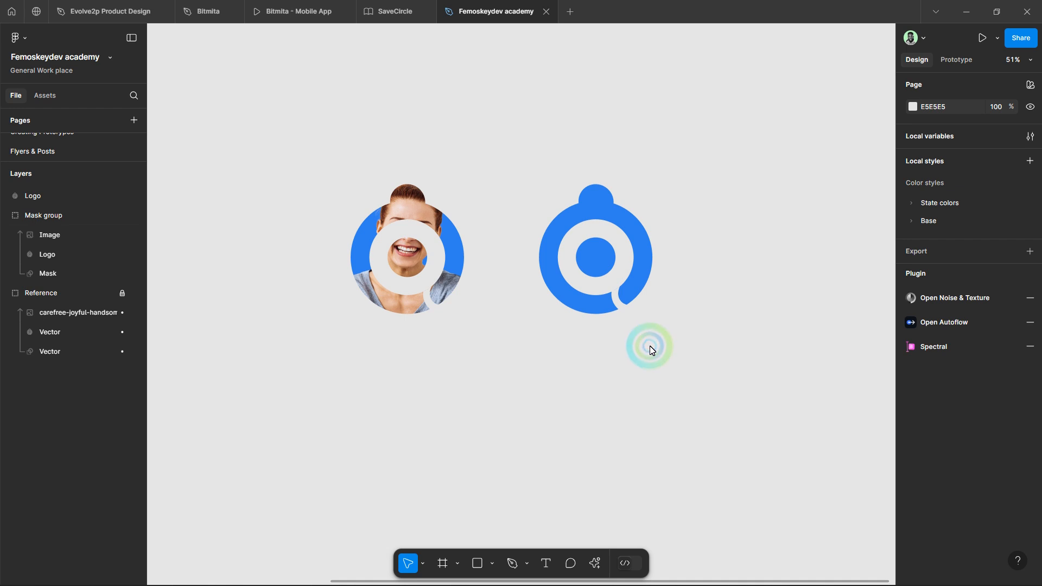
key("f")
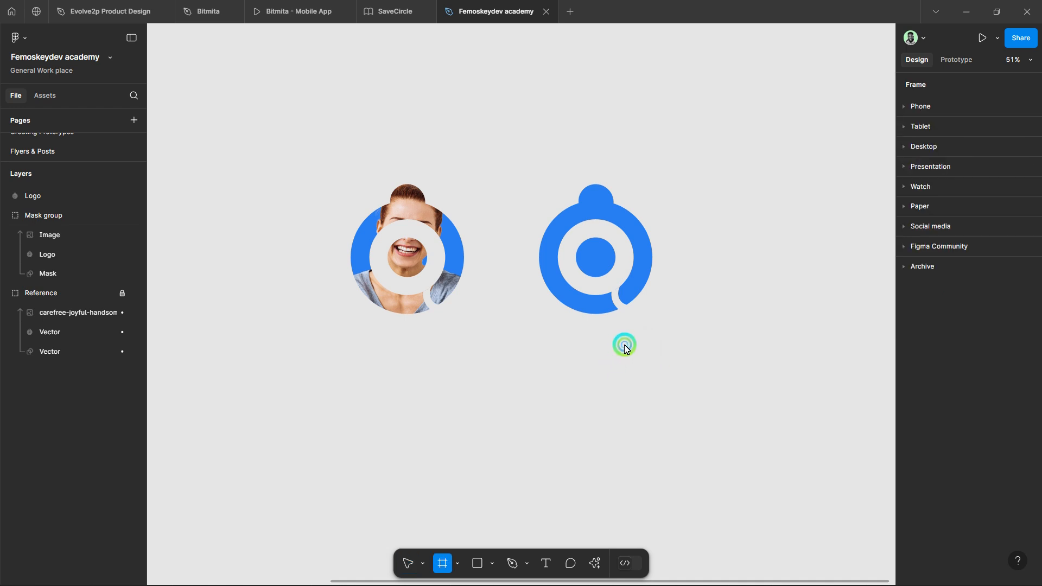
left_click_drag(618, 344, 739, 458)
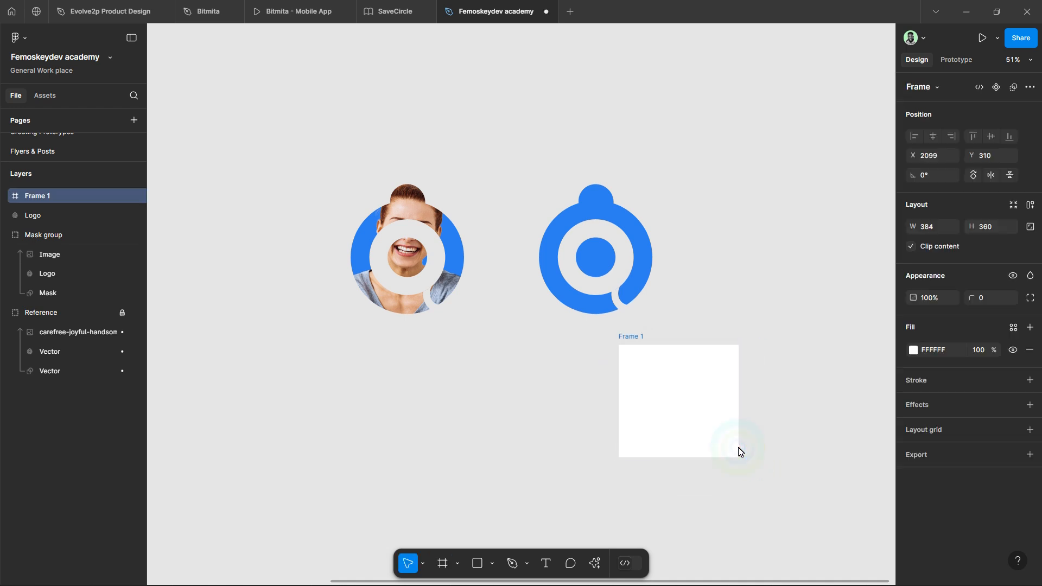
key("Delete")
Step: Draw a circle about 333 × 333 on the empty canvas below the blue logo copy
key("o")
left_click_drag(618, 377, 711, 483)
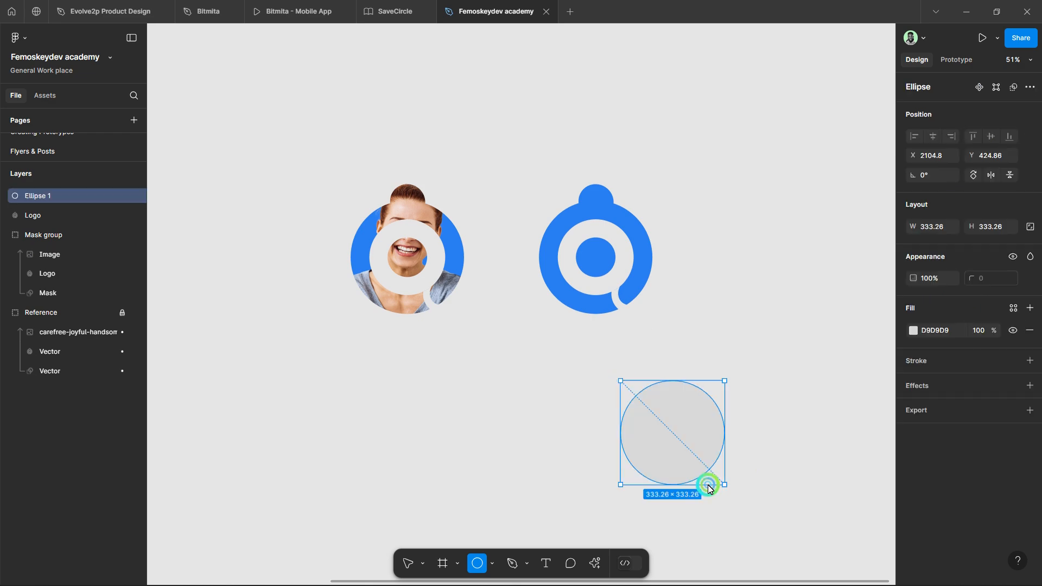
scroll(738, 521, "up", 5)
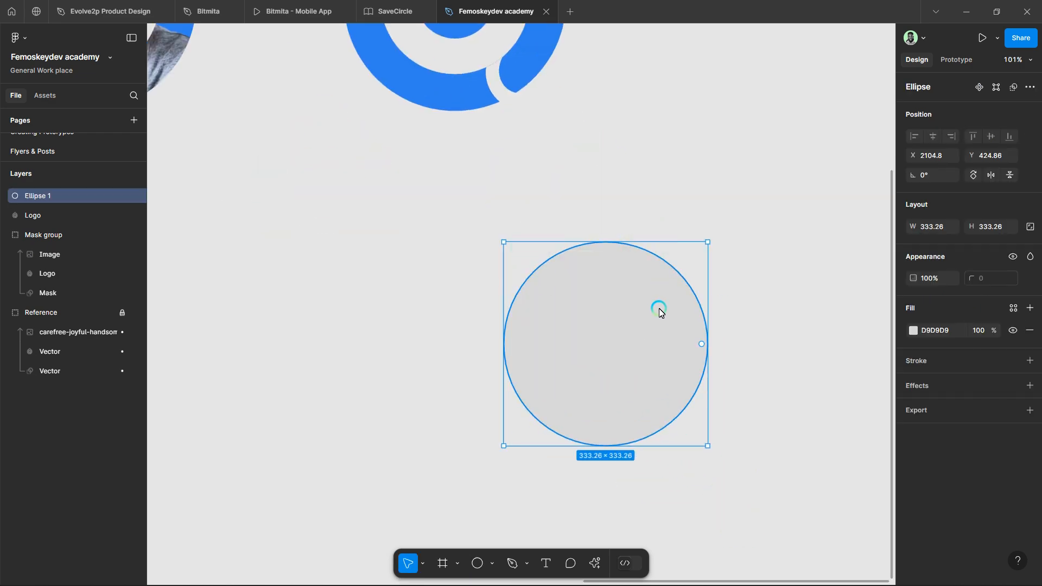
scroll(457, 306, "down", 5)
Step: Place a copy of the portrait outside the mask group over the circle and send the circle to the back
left_click(290, 154)
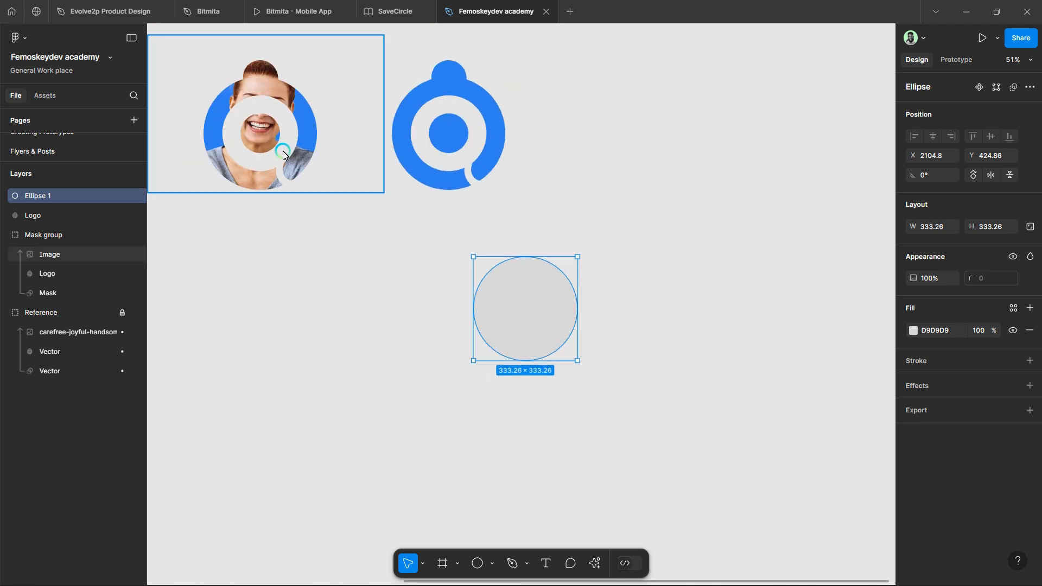
left_click_drag(298, 159, 490, 395)
left_click_drag(103, 256, 530, 327)
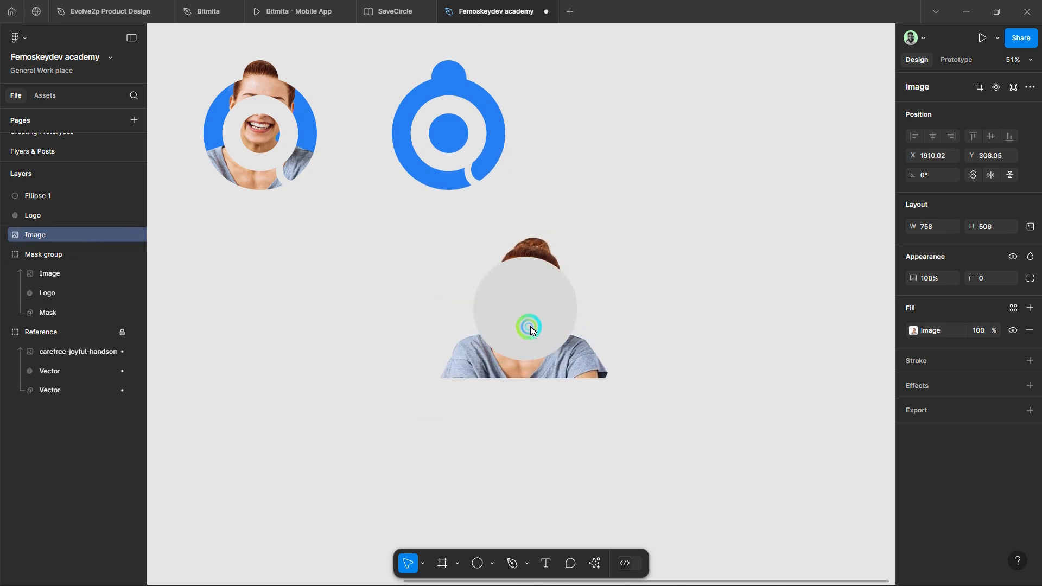
left_click(540, 325)
key("ctrl+bracketleft")
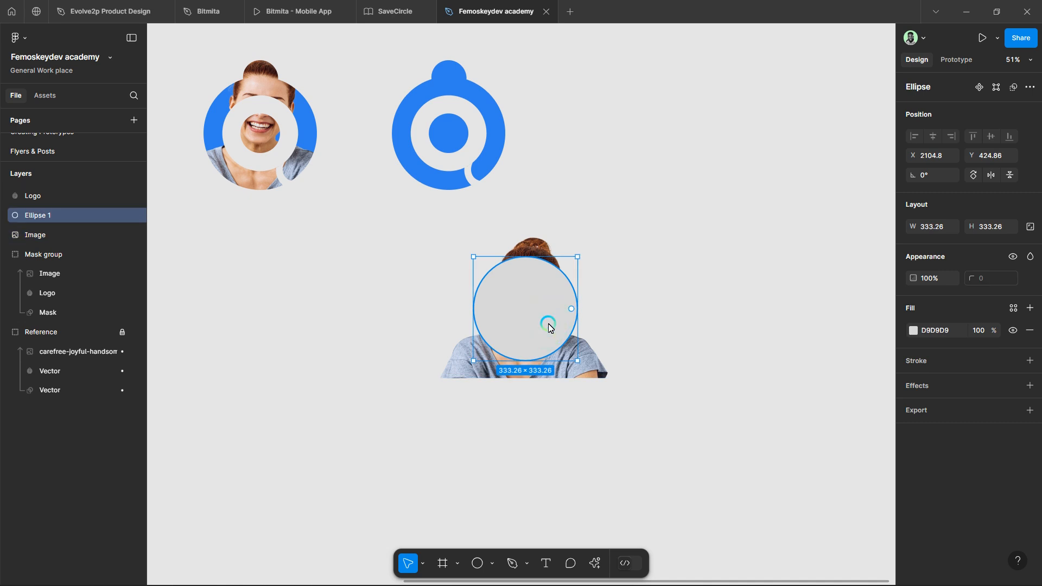
key("bracketleft")
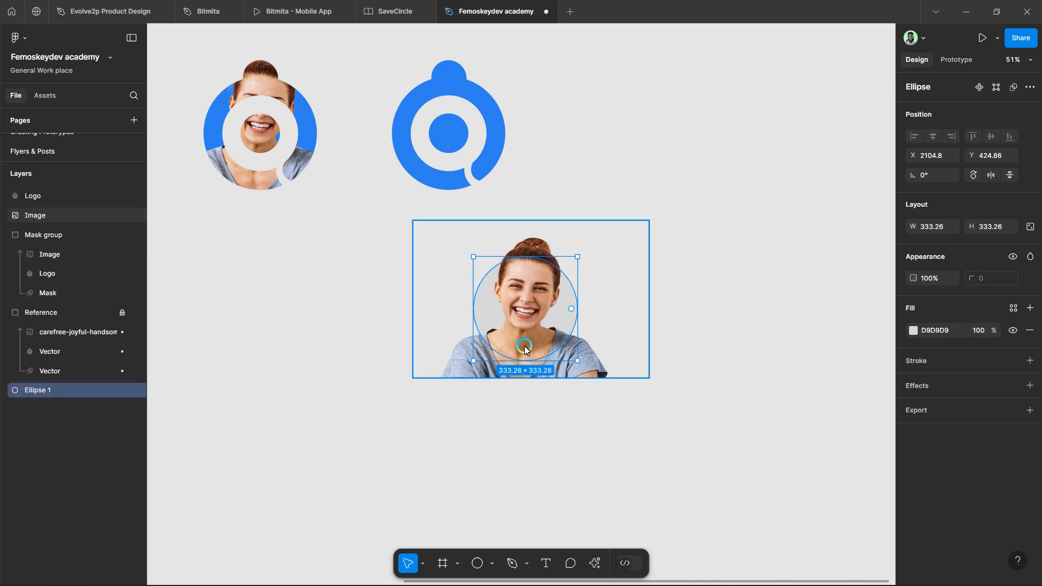
Step: Use the circle as a mask for the portrait copy on top of it
left_click(495, 214)
left_click_drag(451, 211, 616, 371)
left_click(616, 370)
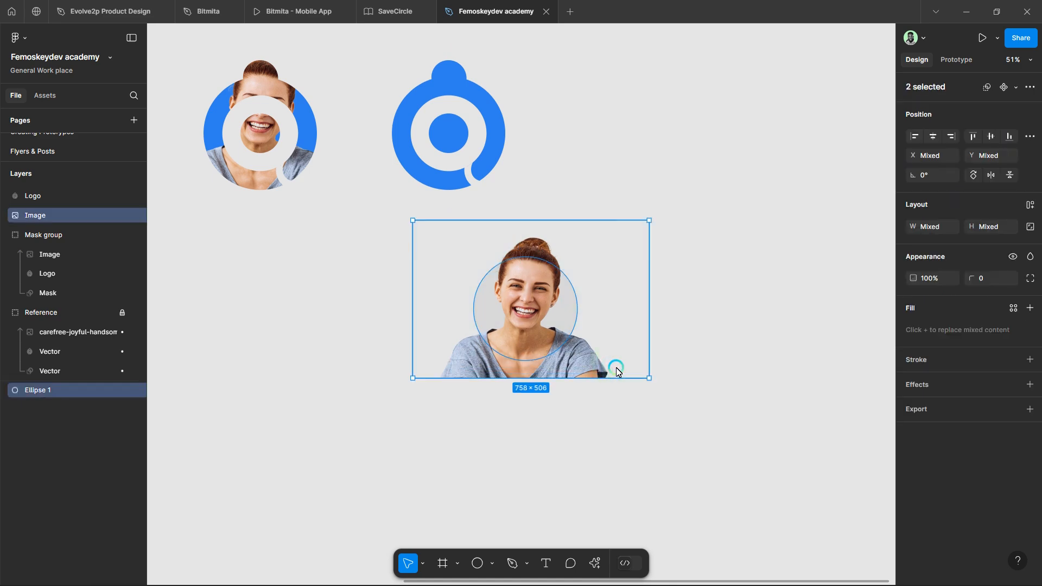
key("ctrl+alt+m")
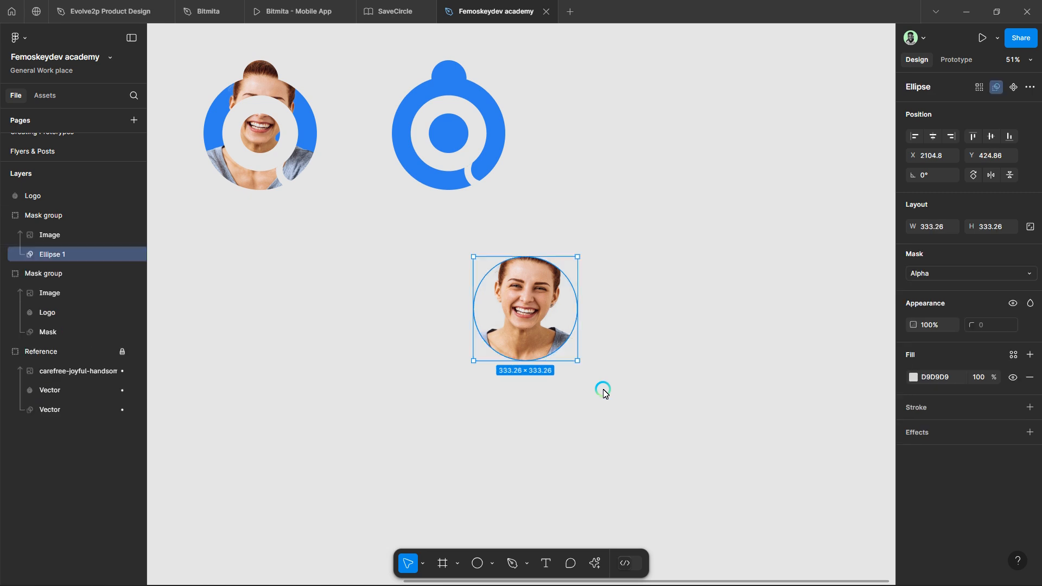
scroll(565, 328, "up", 5)
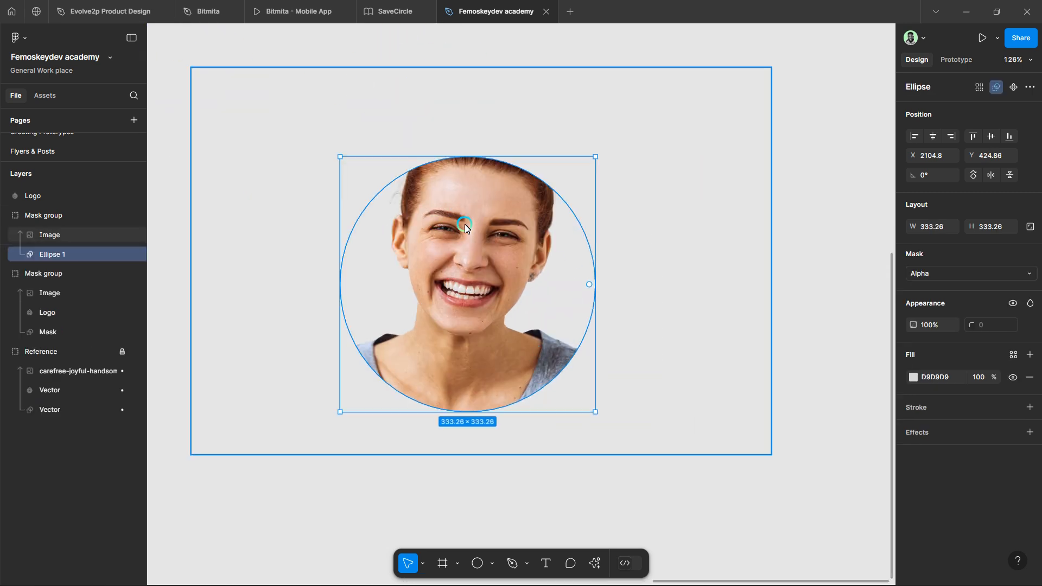
Step: Remove the fill from the Ellipse 1 mask layer
left_click(67, 254)
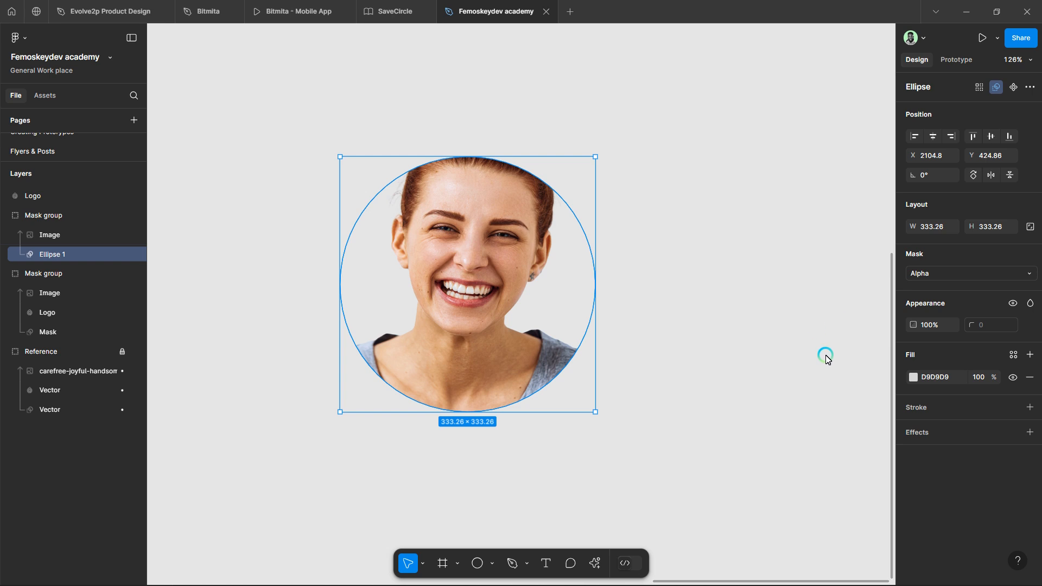
left_click(1030, 377)
left_click(1029, 377)
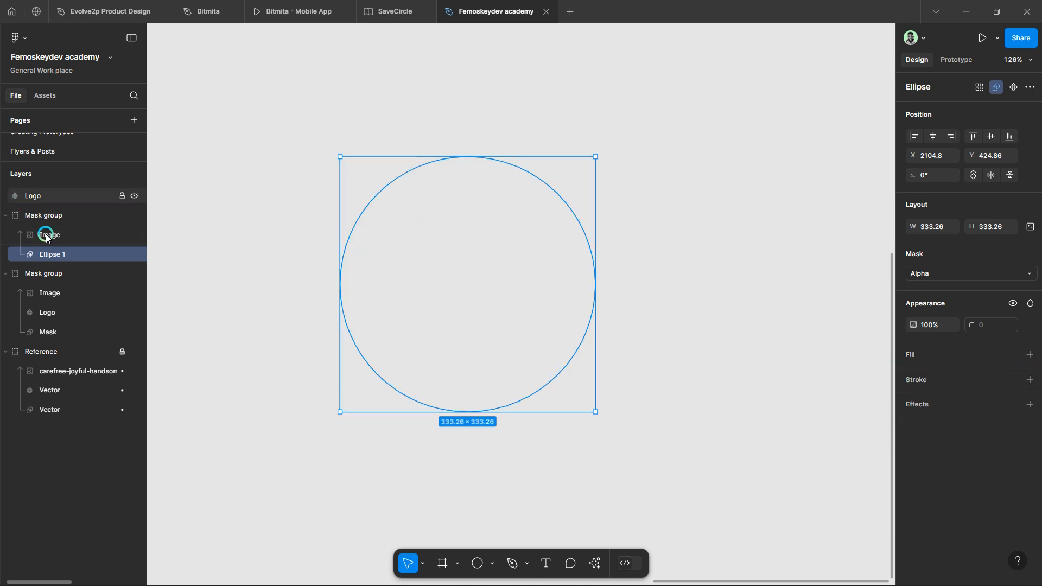
left_click(492, 225)
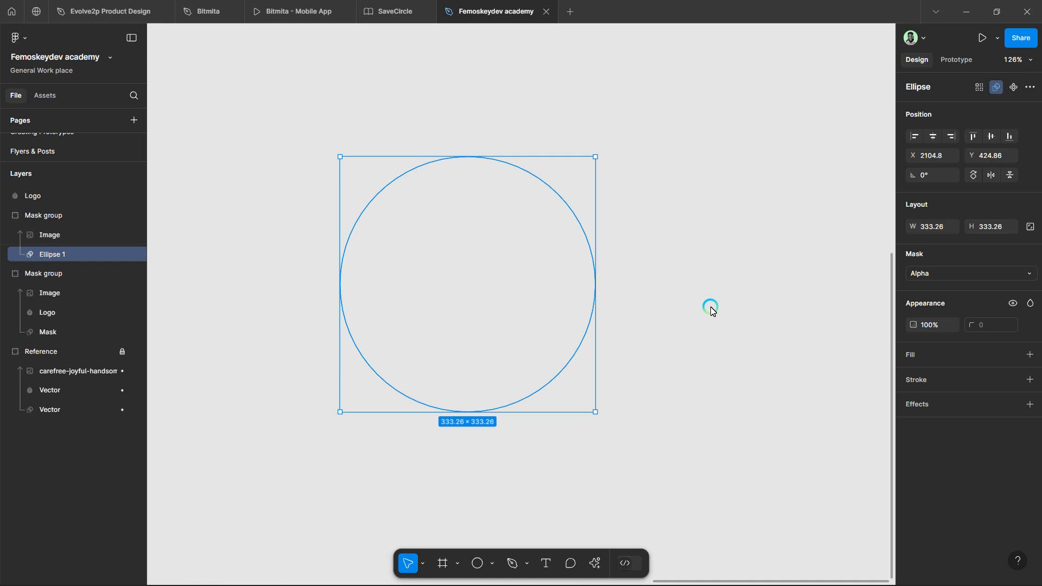
Step: Undo the fill removal and the circle mask on the portrait copy
scroll(689, 320, "down", 10)
key("ctrl+z")
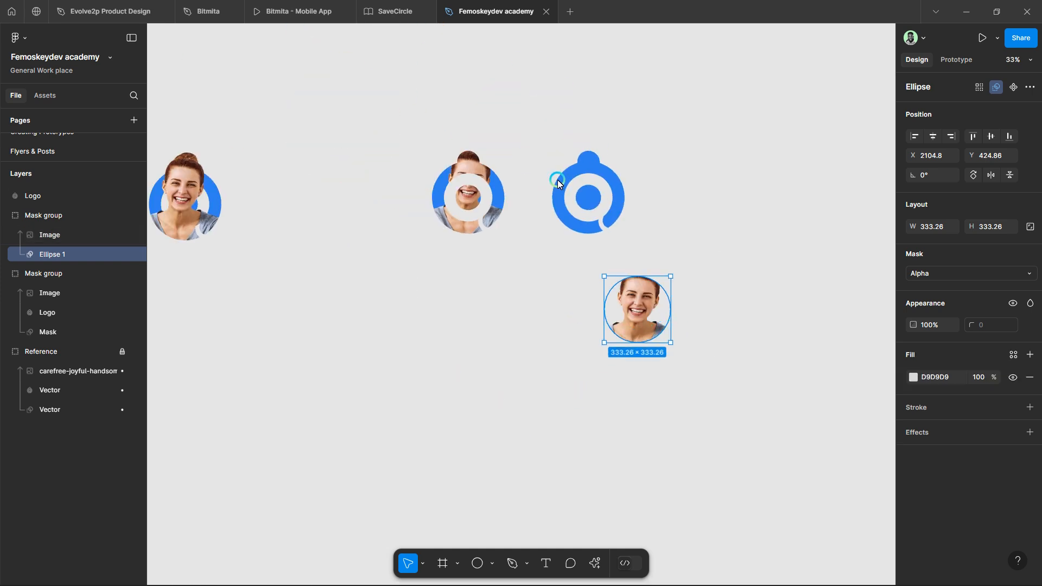
key("ctrl+z")
Step: Open the mask group's Mask layer for vector editing and fill its empty ring between the inner circle and outer shape
double_click(534, 321)
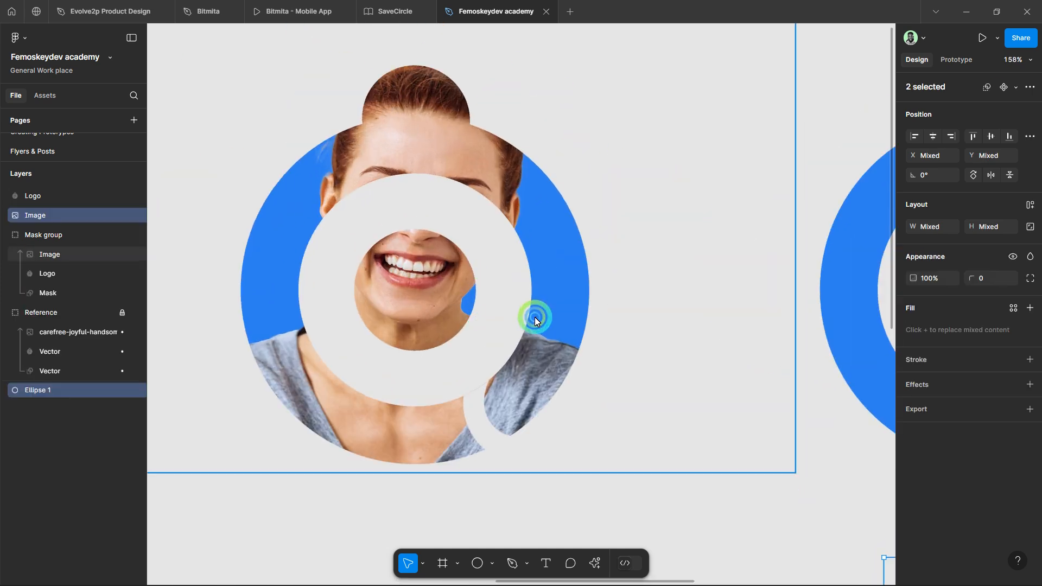
left_click(67, 297)
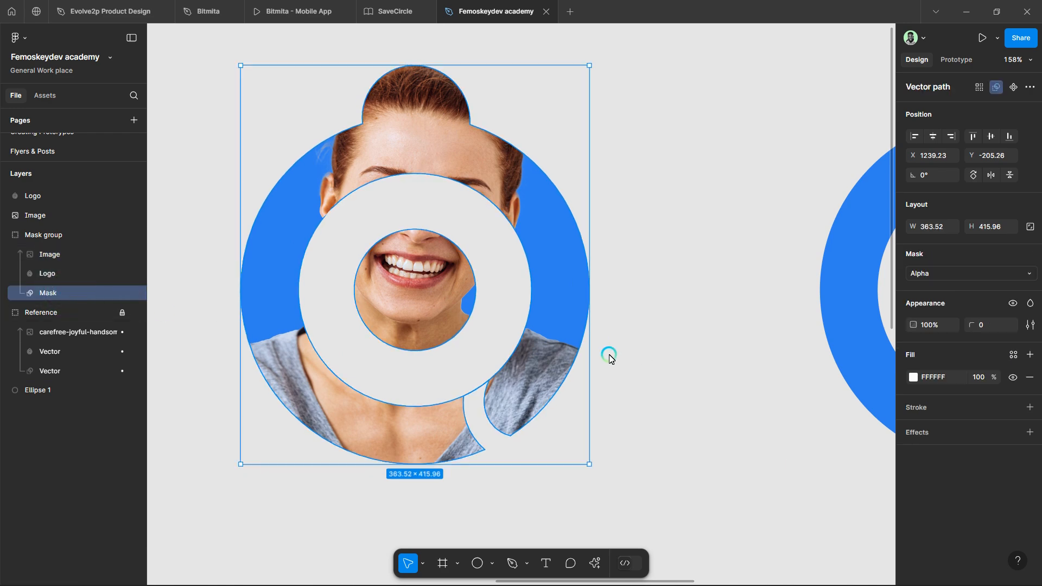
key("Return")
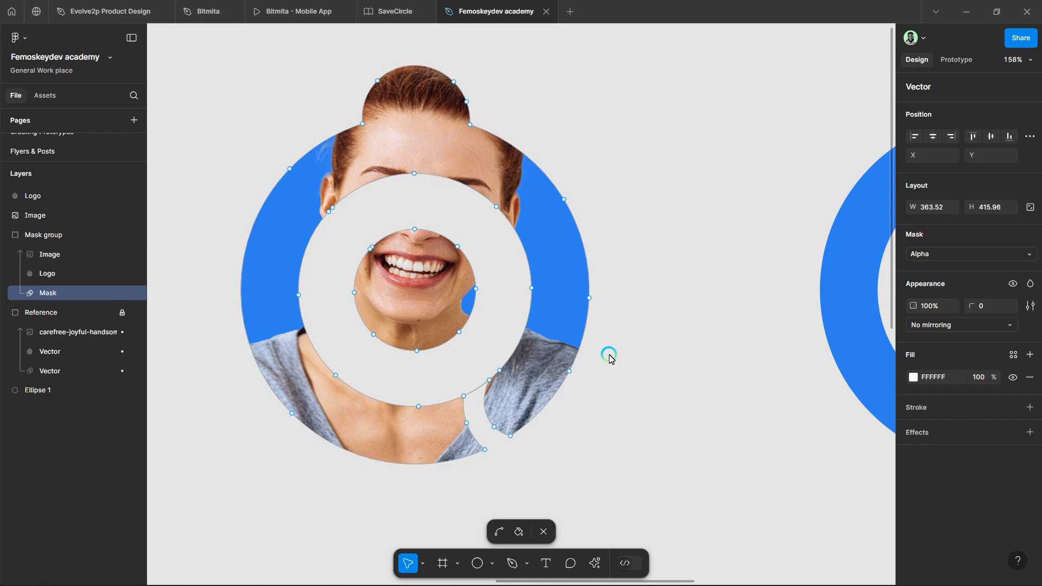
scroll(516, 360, "down", 3)
scroll(515, 362, "up", 2)
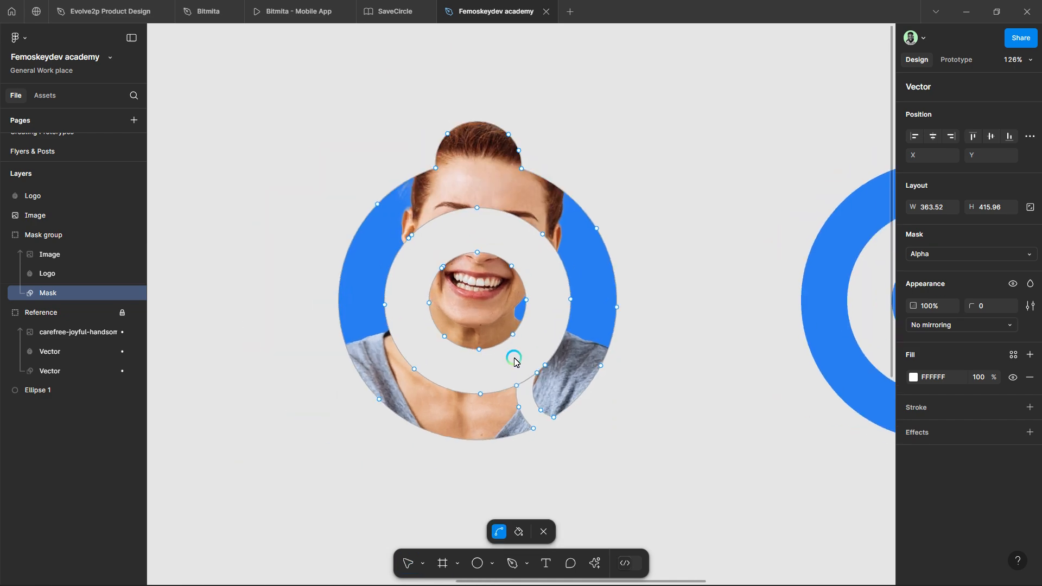
scroll(516, 360, "down", 2)
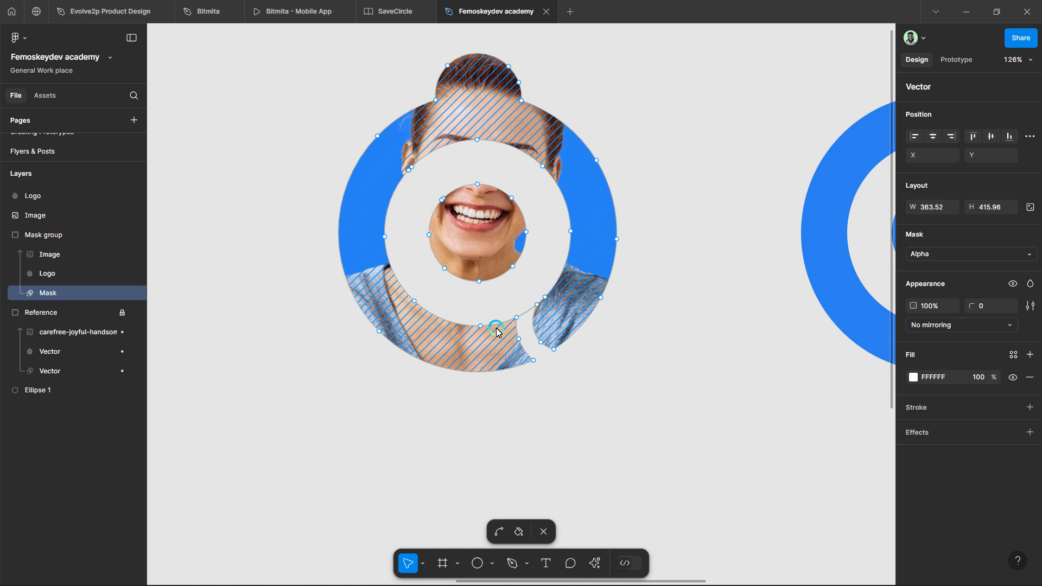
scroll(533, 293, "up", 2)
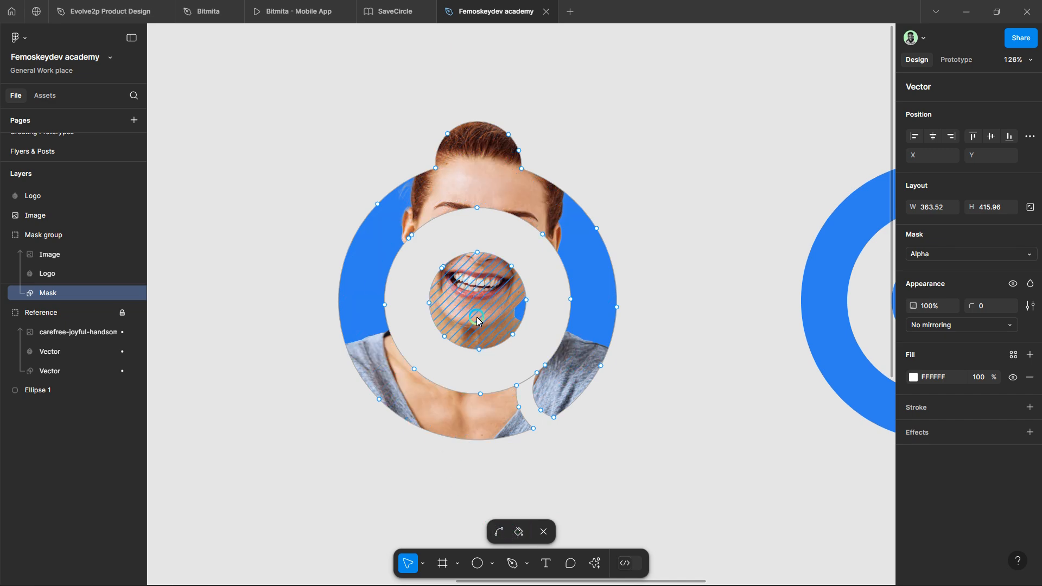
scroll(455, 396, "up", 2)
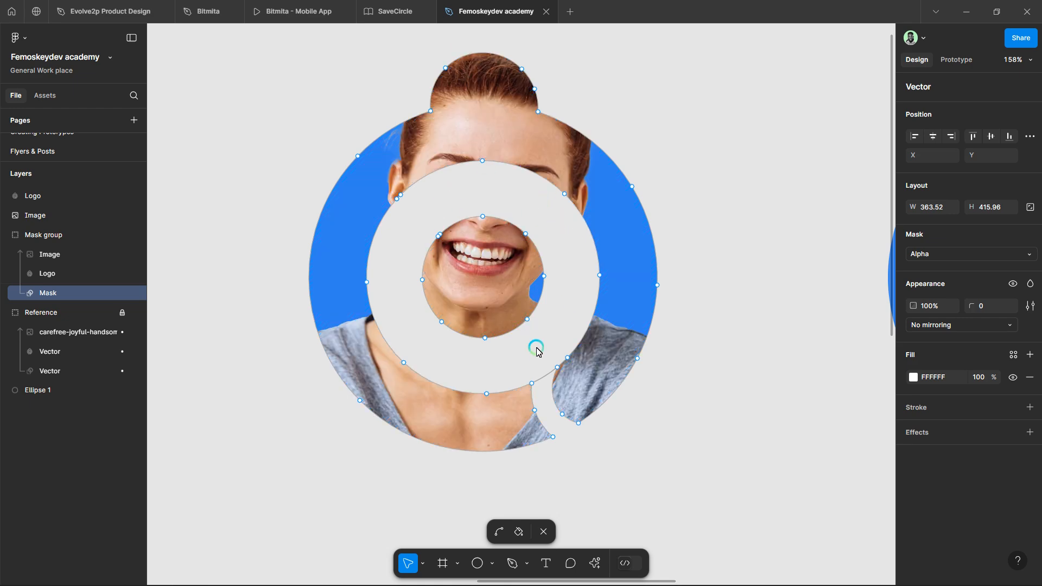
left_click(517, 533)
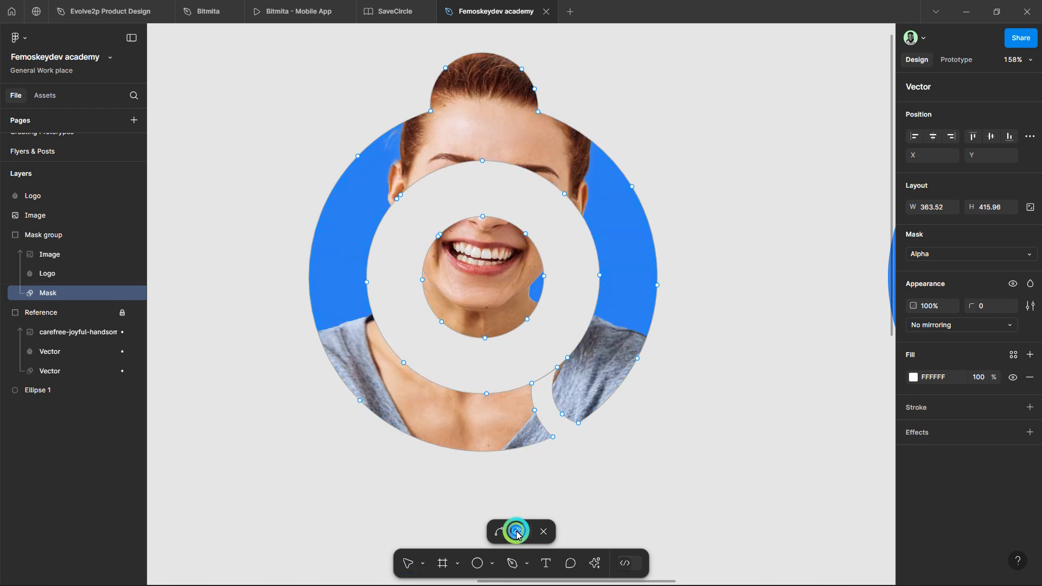
left_click(511, 369)
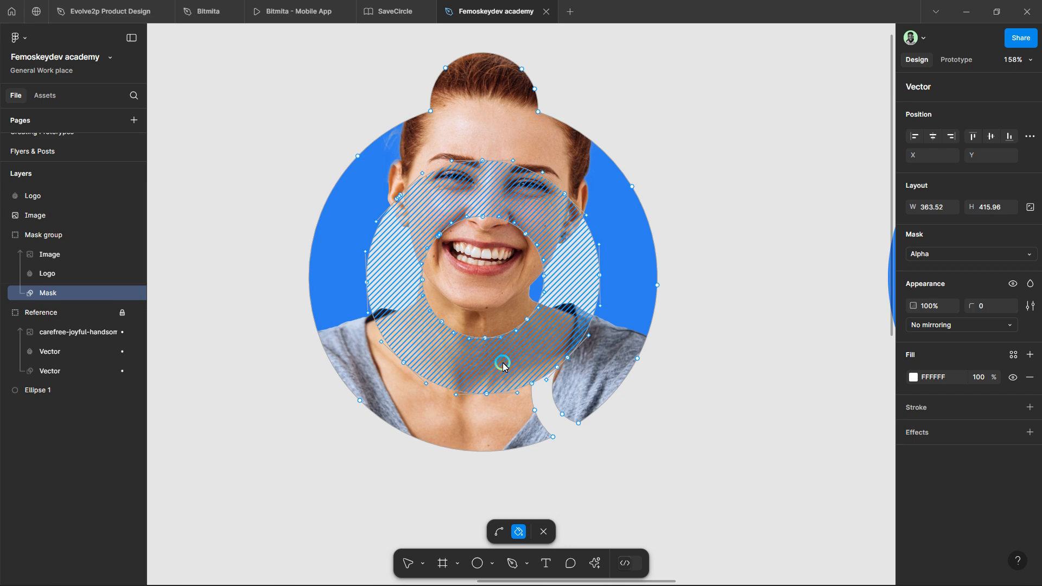
Step: Remove the fill from the Mask path's inner circle and from its outer logo region
left_click(504, 365)
left_click(507, 358)
left_click(502, 317)
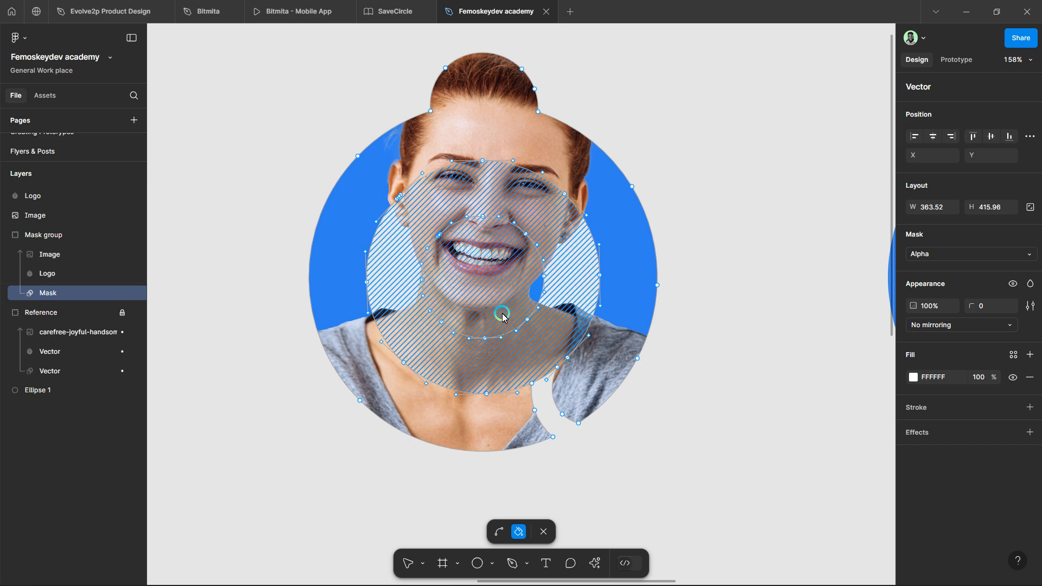
left_click(491, 293)
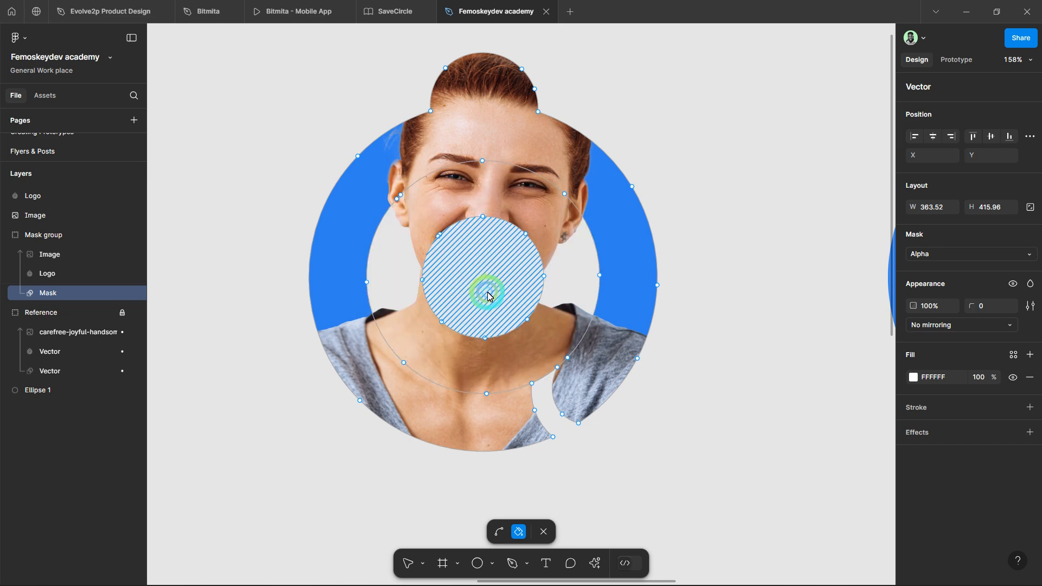
left_click(627, 322)
left_click(422, 506)
left_click(296, 509)
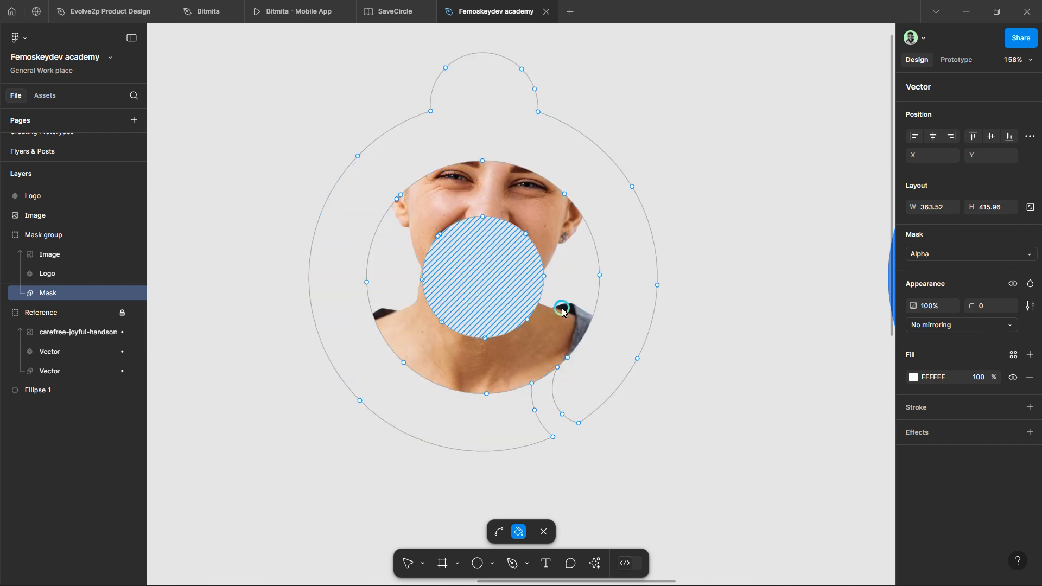
Step: Refill the Mask path's inner circle and outer logo region with the paint bucket
left_click(503, 207)
left_click(481, 272)
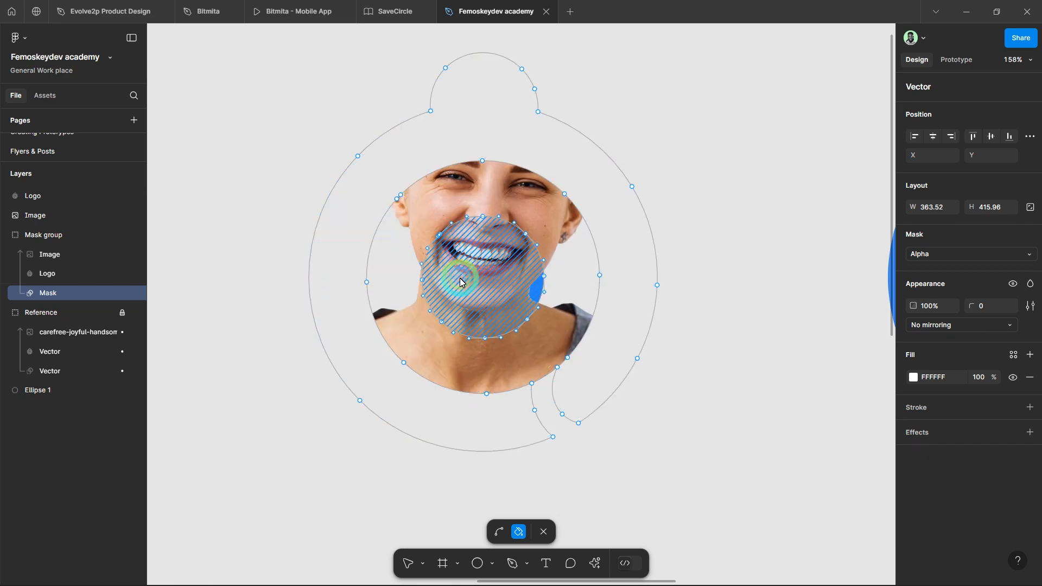
left_click(354, 232)
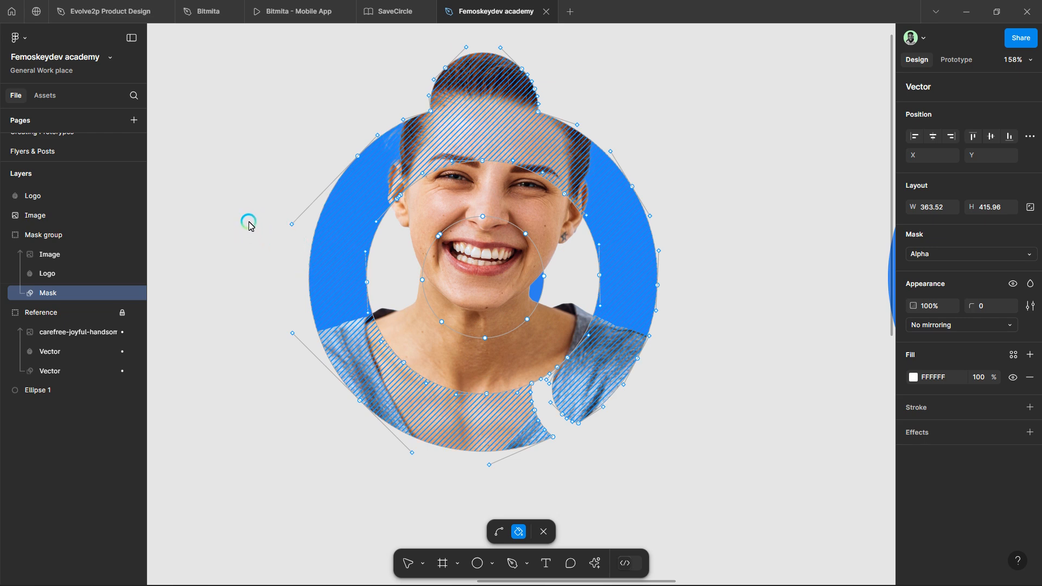
left_click(250, 158)
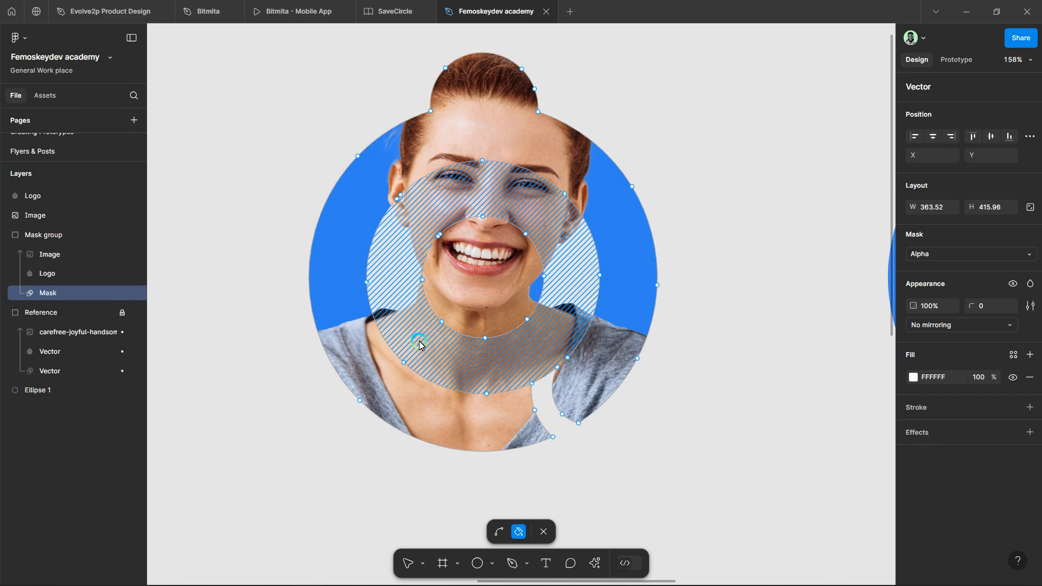
Step: Select the anchor points of the Mask path's upper bump and shift them up past the hair bun
scroll(413, 141, "up", 3)
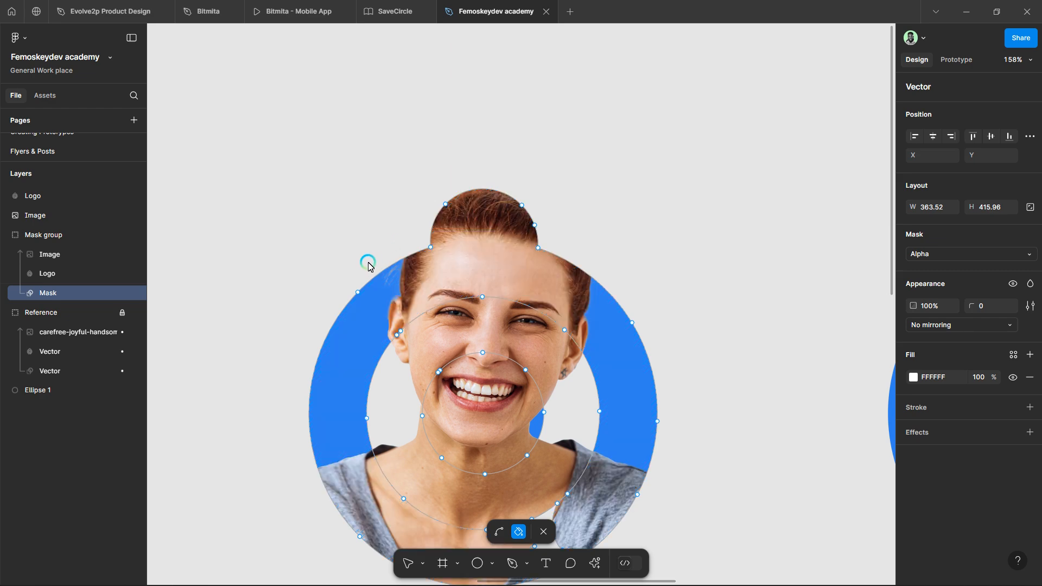
key("v")
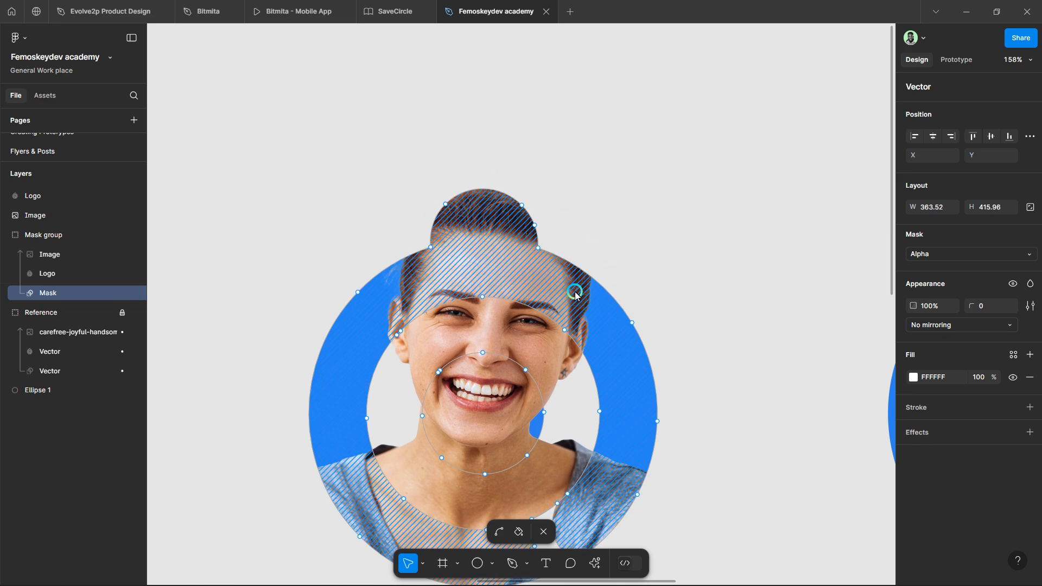
left_click(84, 290)
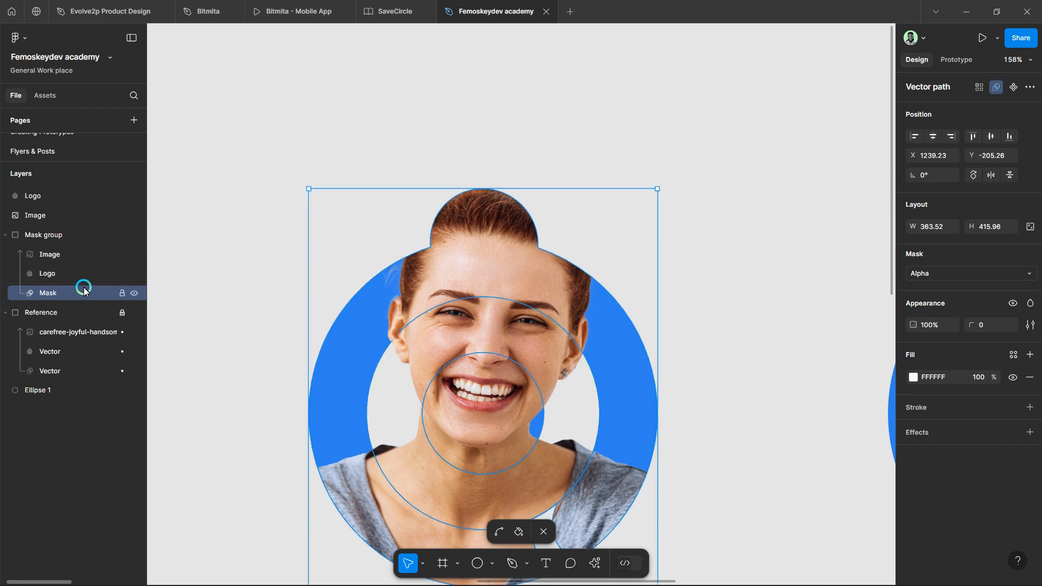
double_click(448, 238)
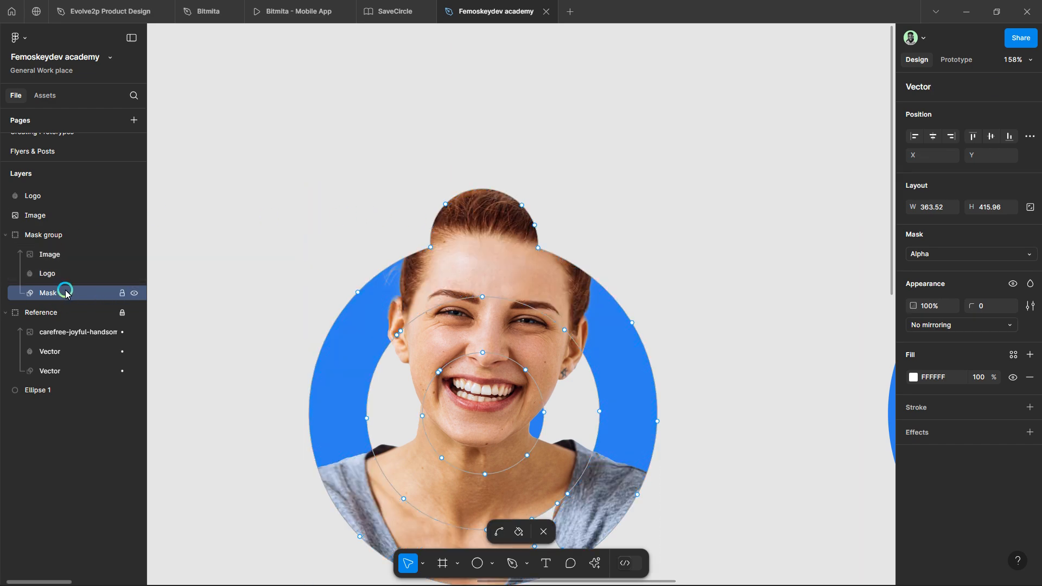
scroll(431, 242, "up", 2)
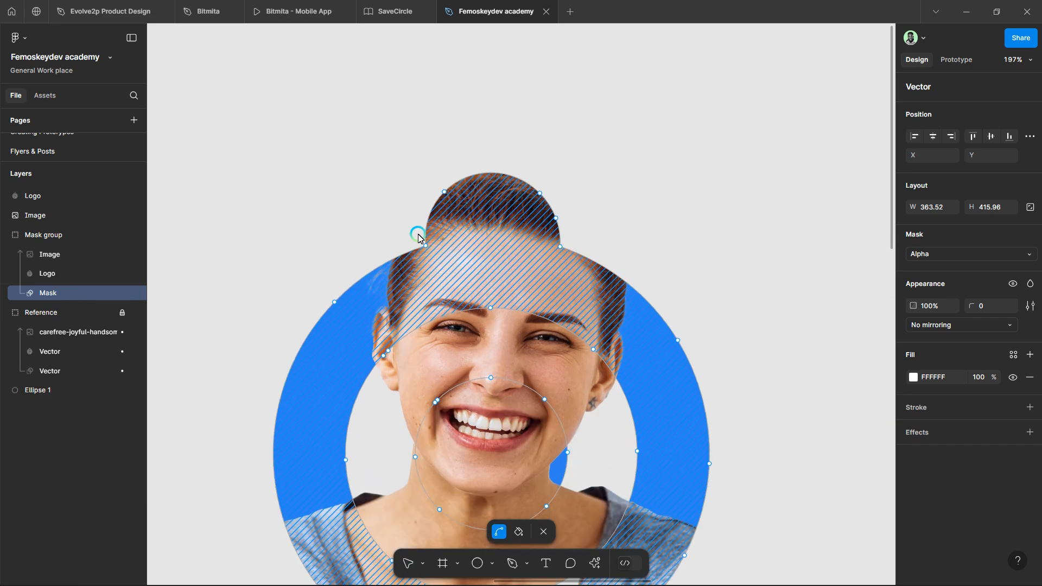
mouse_move(369, 112)
left_mouse_down()
mouse_move(584, 276)
mouse_move(569, 265)
left_mouse_up()
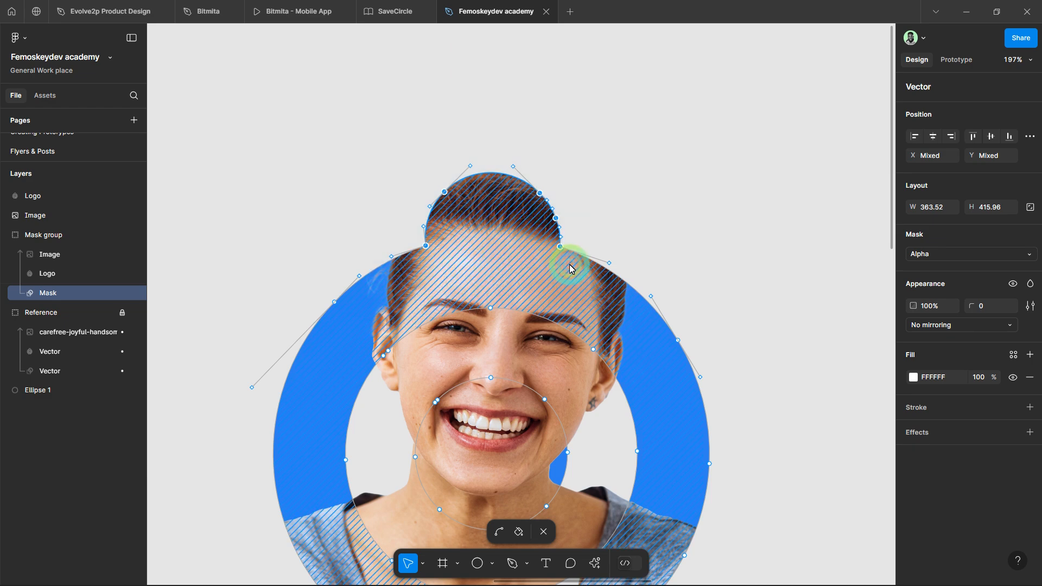
key("Up")
key("Up")
key("Up")
key("shift+Up")
key("shift+Up")
key("shift+Up")
key("shift+Up")
key("shift+Up")
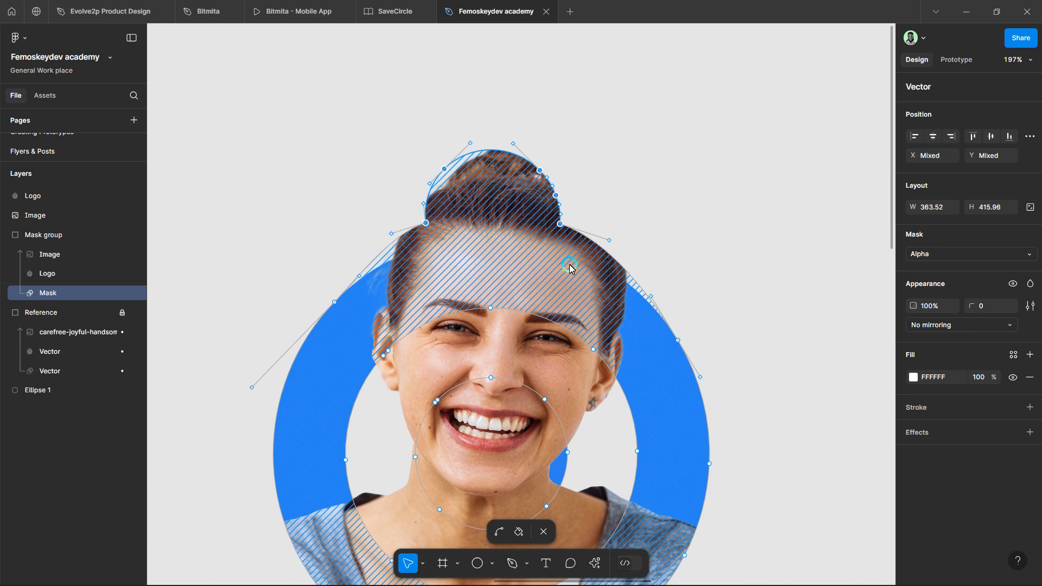
key("shift+Up")
key("shift+Up")
key("shift+Up")
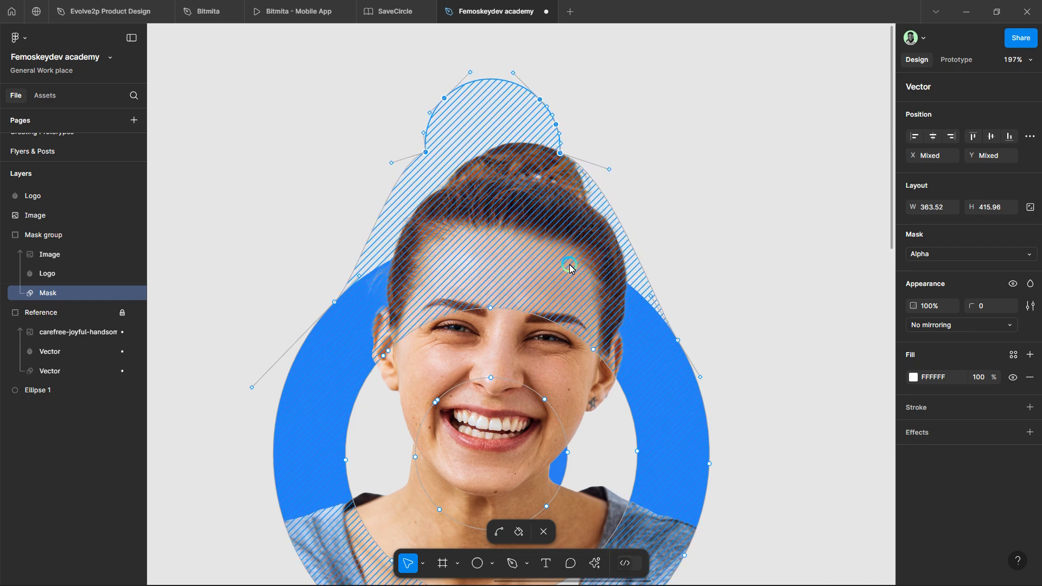
Step: Shift the bump's anchor points to the right and adjust their height to sit above the hair bun
key("shift+Right")
key("shift+Up")
key("Right")
key("Right")
key("Right")
key("Right")
key("Right")
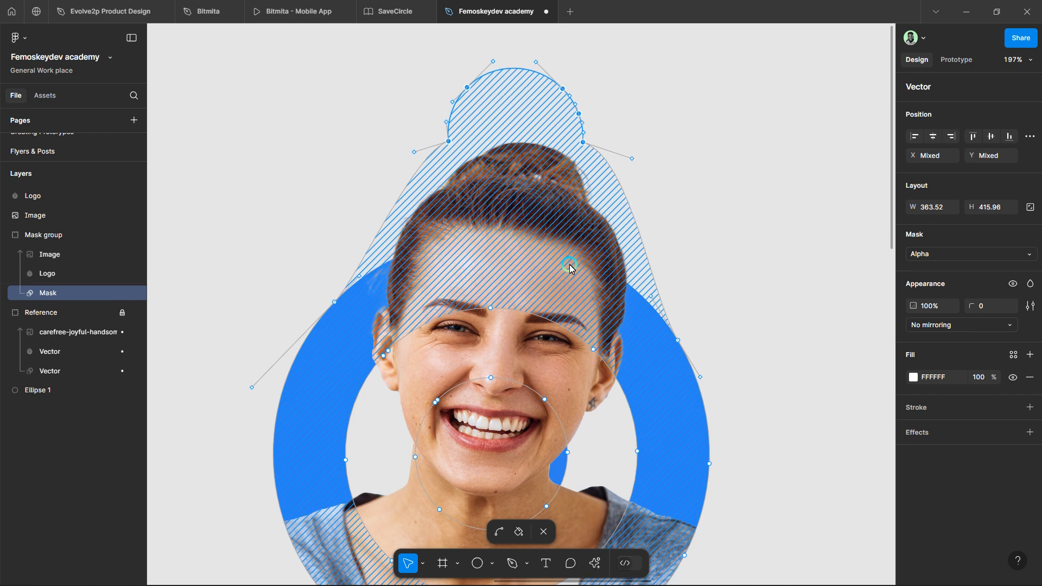
key("Right")
key("Down")
key("Down")
key("Down")
key("Down")
key("Down")
key("Down")
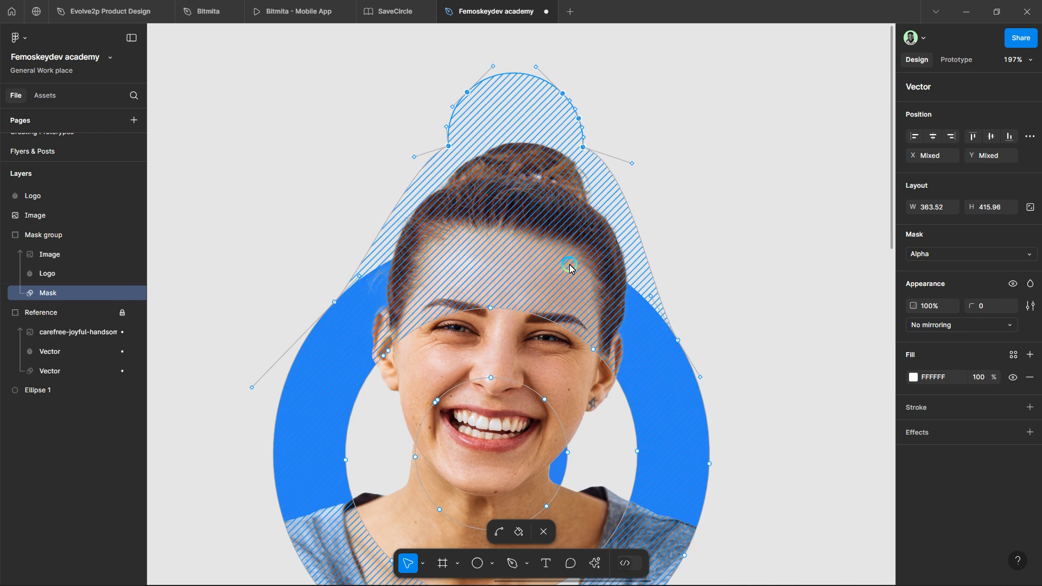
key("Down")
key("Down")
key("Down")
key("Down")
key("Down")
key("Down")
key("Down")
key("Down")
key("Down")
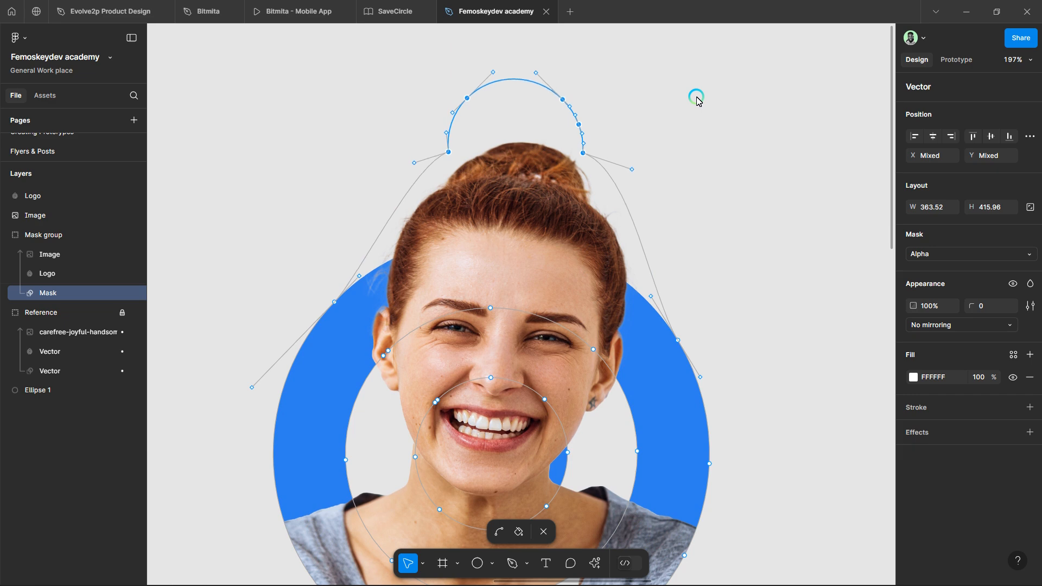
Step: Fine-tune the bump's height with small upward and downward nudges of its anchor points
key("ctrl")
key("Up")
key("Up")
key("Up")
key("Up")
key("Up")
key("Up")
key("Up")
key("Up")
key("Up")
key("Up")
key("Up")
key("Up")
key("Up")
key("Up")
key("Up")
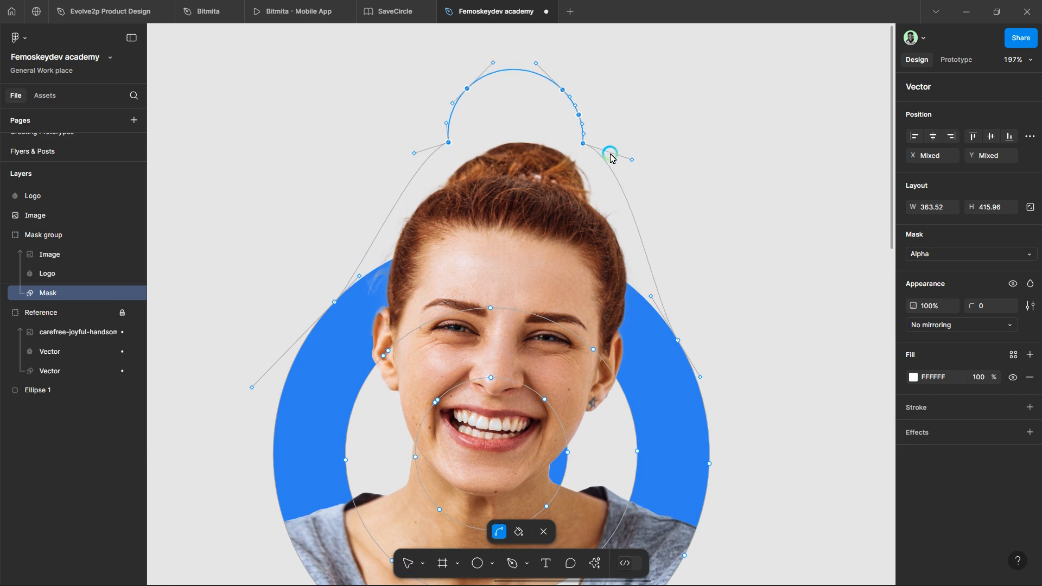
key("Down")
key("Down")
key("Down")
key("Down")
key("Down")
key("Down")
key("Down")
key("Down")
key("Down")
key("Down")
key("Down")
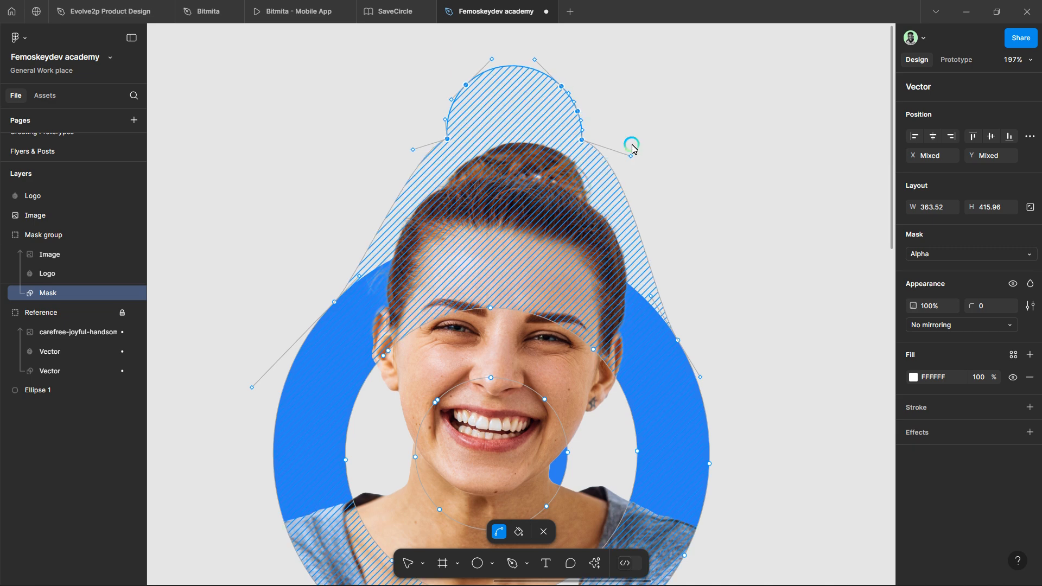
Step: Undo all moves of the bump's anchor points and leave vector editing of the Mask path
left_click(646, 150)
key("ctrl+z")
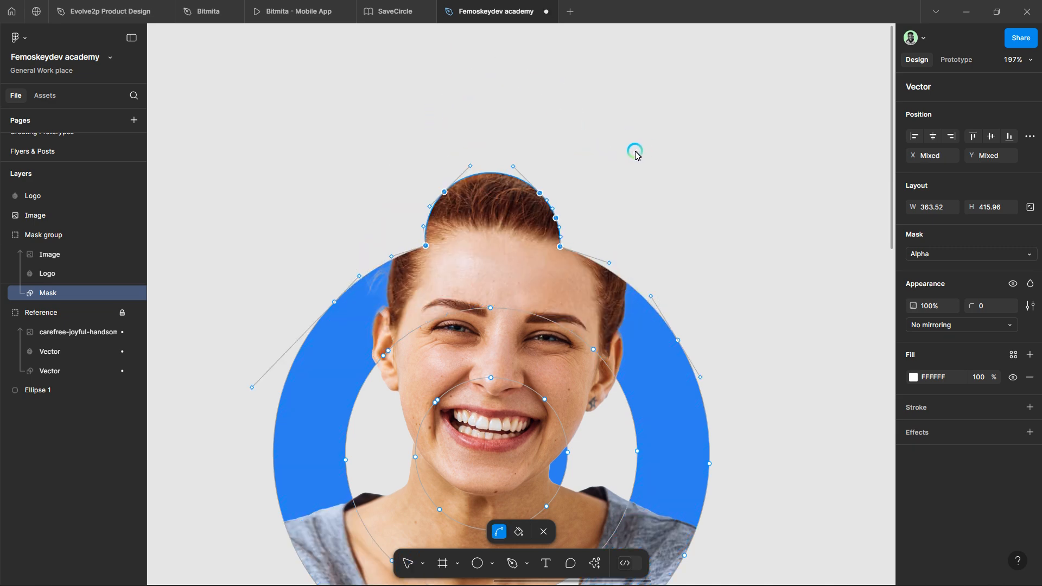
key("Escape")
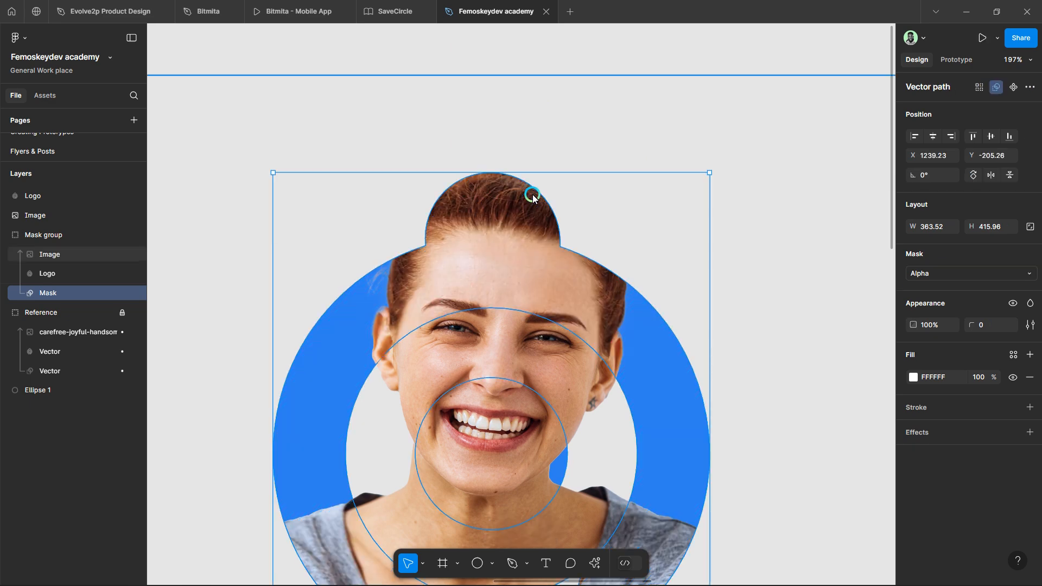
Step: Extend the Mask path with straight Pen segments forming a box above the head, joining the outer ring's upper right and upper left anchor points
double_click(530, 225)
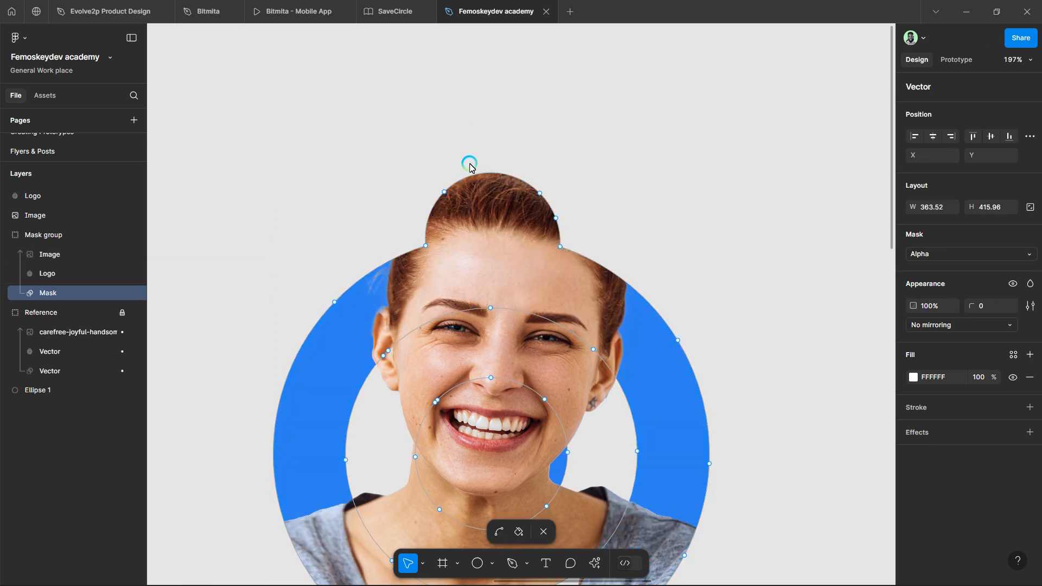
key("p")
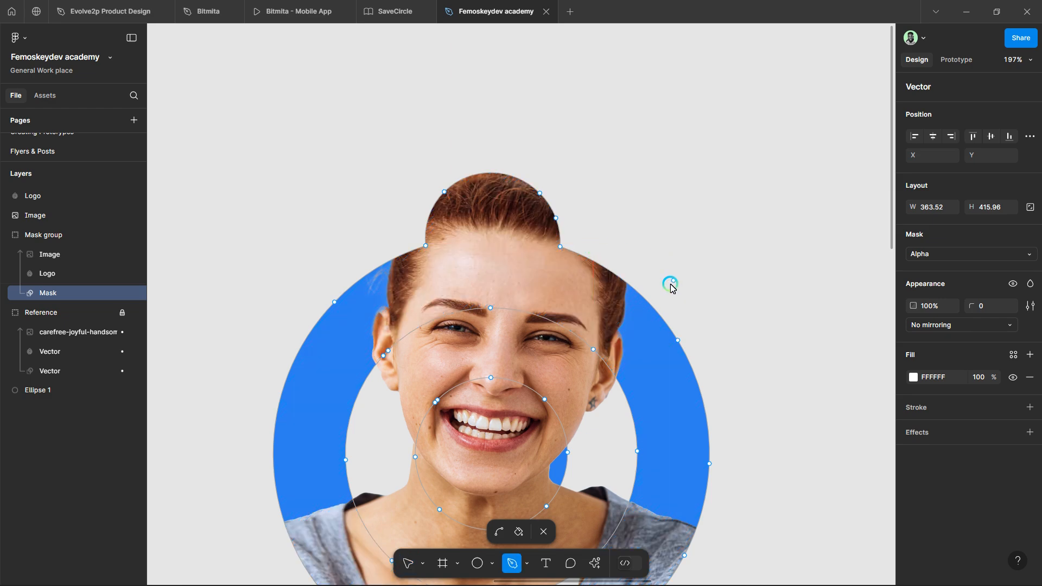
left_click(678, 341)
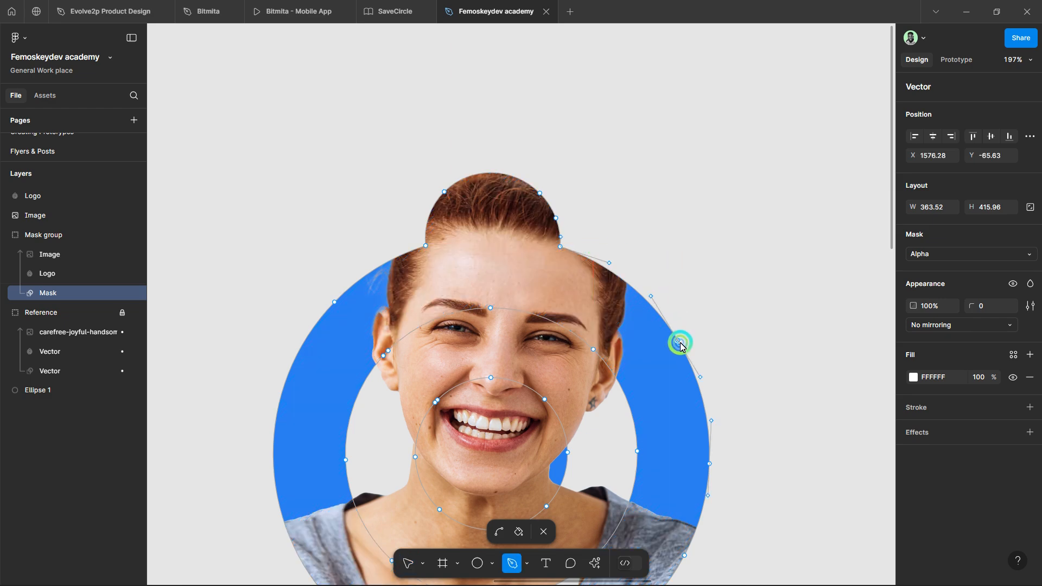
left_click(683, 64)
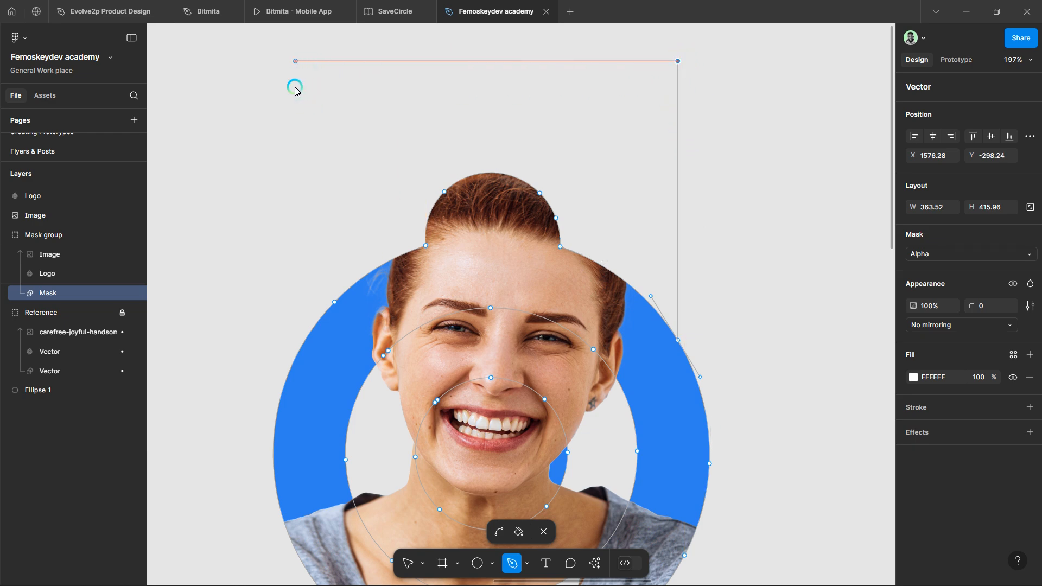
left_click(338, 74)
left_click(344, 307)
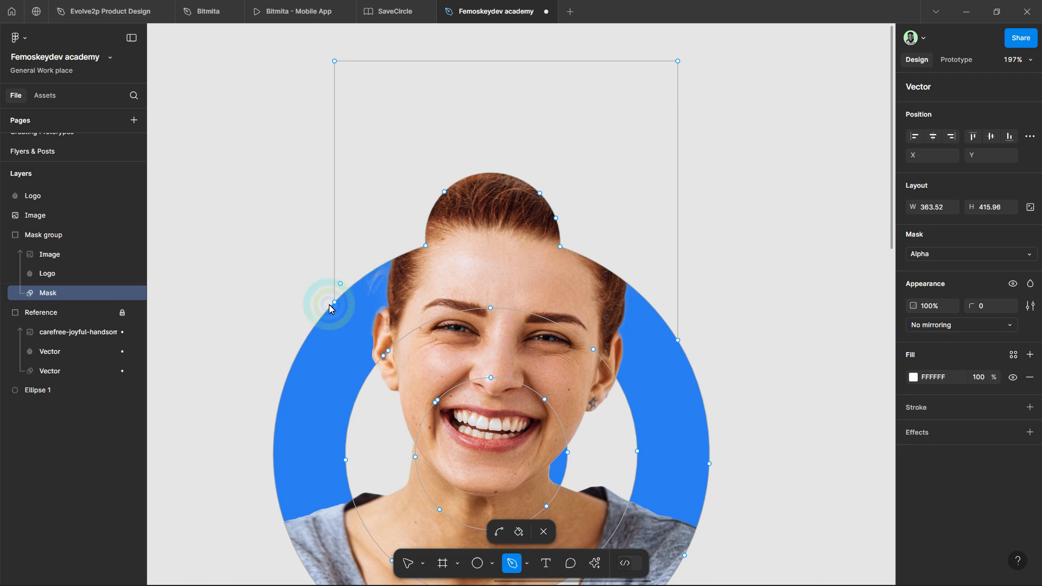
Step: Close the box outline at the outer ring's upper-left anchor, and delete the anchor points of the bump over the hair bun
left_click(333, 304)
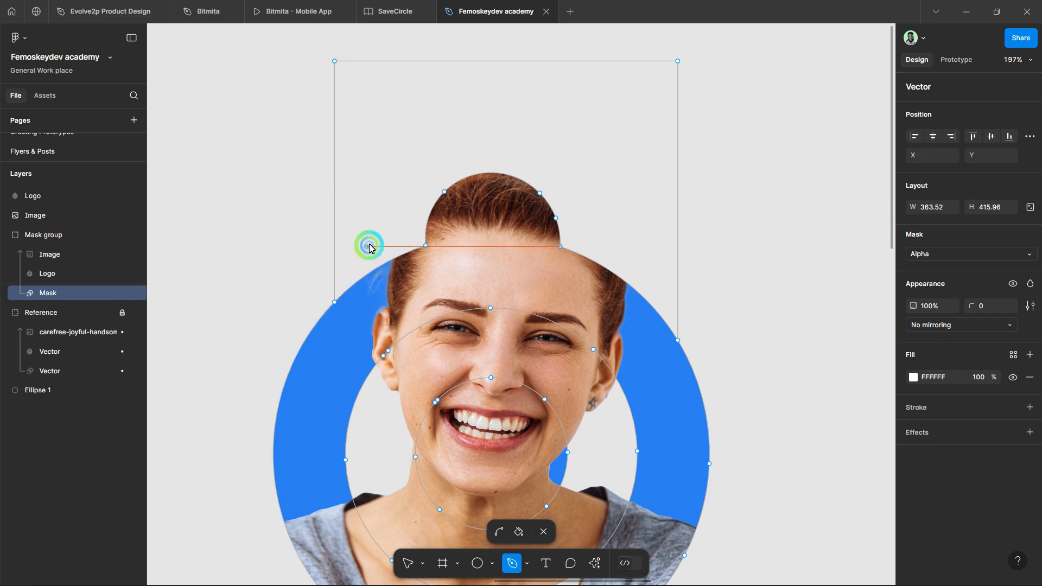
left_click(396, 192)
key("Escape")
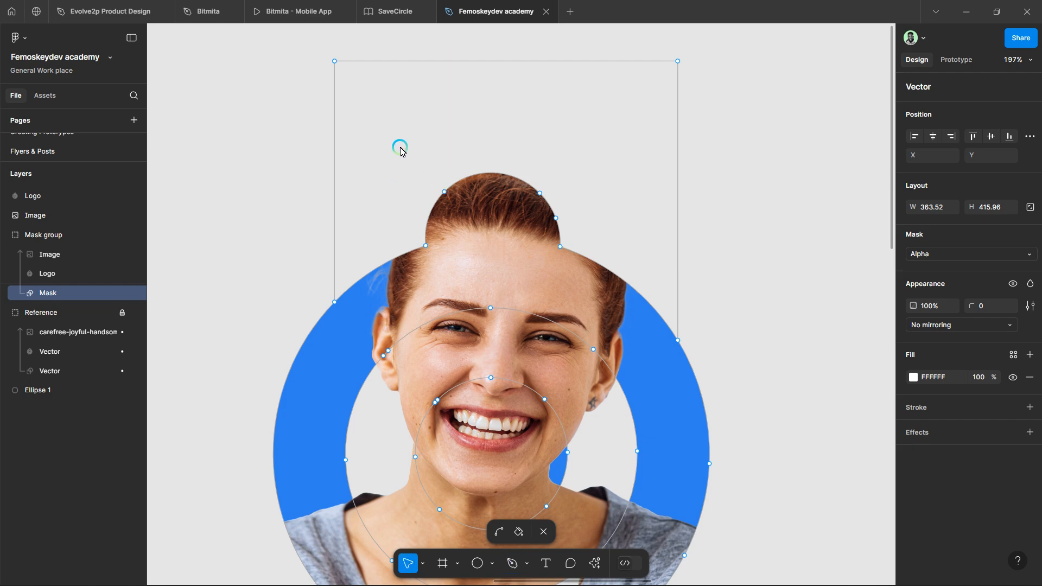
left_click_drag(391, 140, 579, 273)
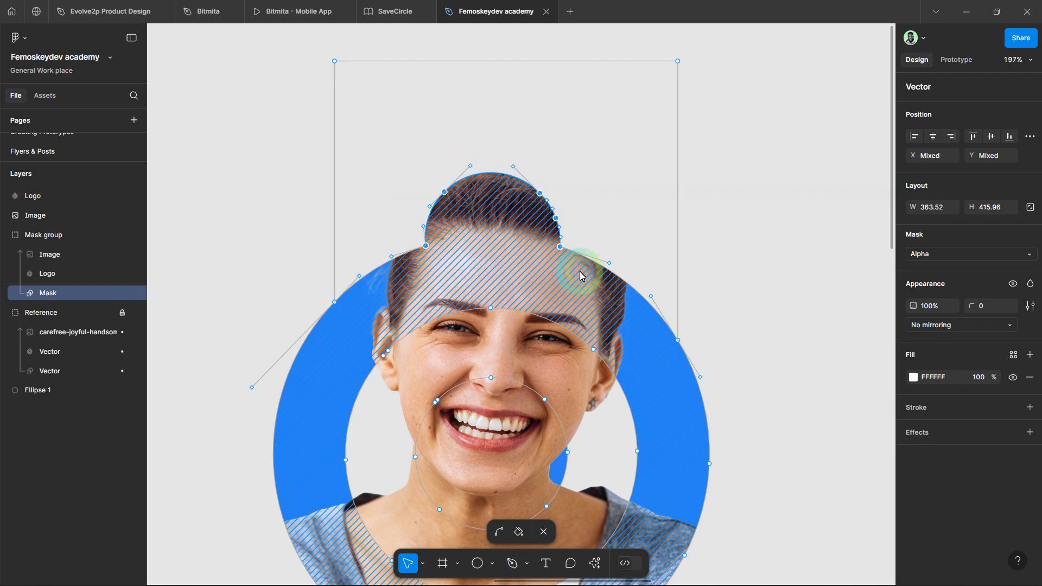
key("Delete")
Step: Fill the outer ring together with the box above the head using the Paint bucket, and leave vector editing of the Mask path
scroll(536, 227, "down", 5)
left_click(544, 456)
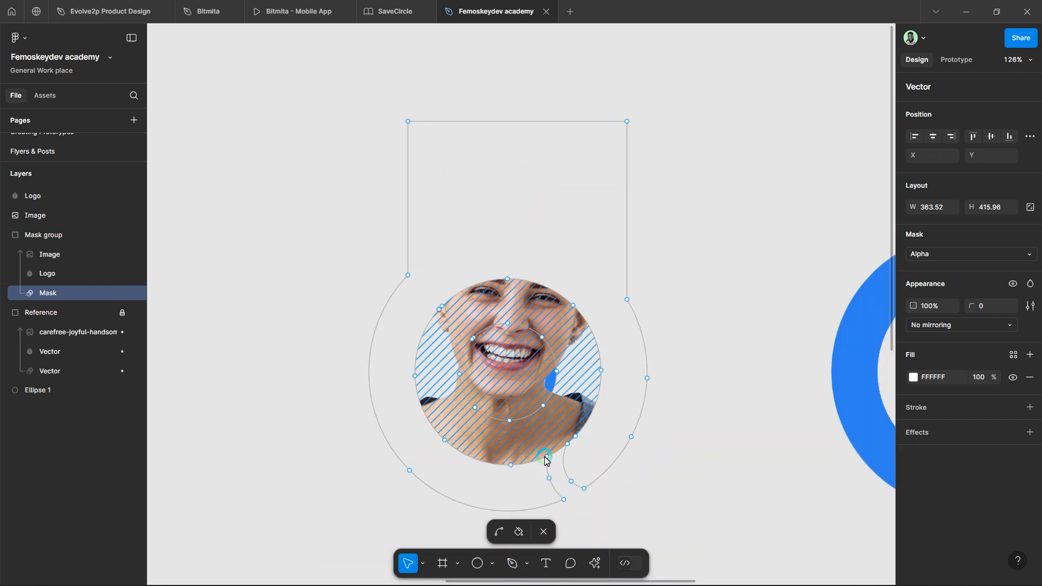
left_click(529, 523)
left_click(560, 423)
left_click(561, 209)
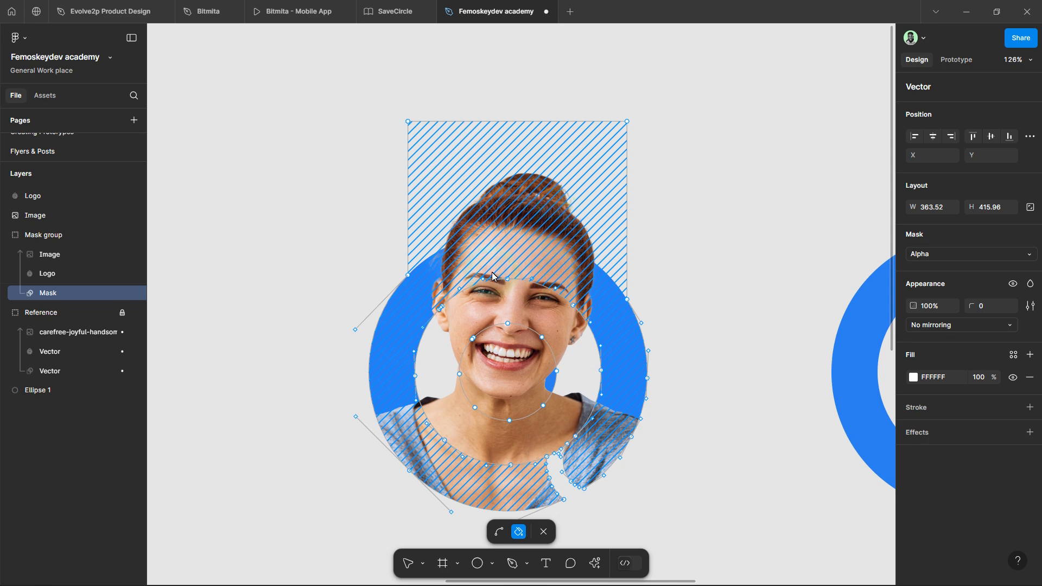
left_click(500, 180)
left_click(543, 531)
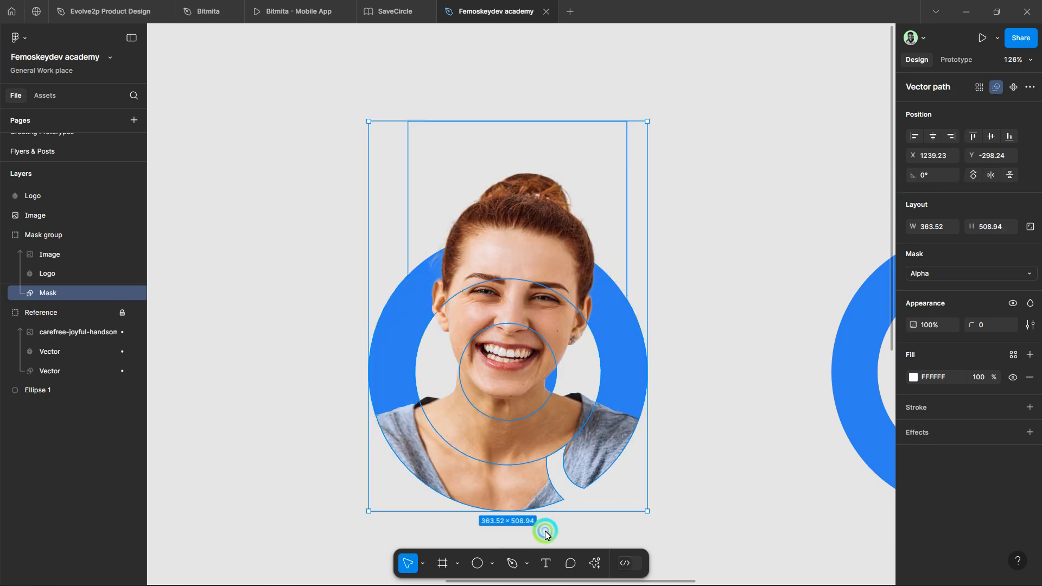
left_click(704, 232)
Step: Examine the masked portrait closely and compare its head, ring and tail cutout with the reference illustration
scroll(583, 388, "down", 5, "ctrl")
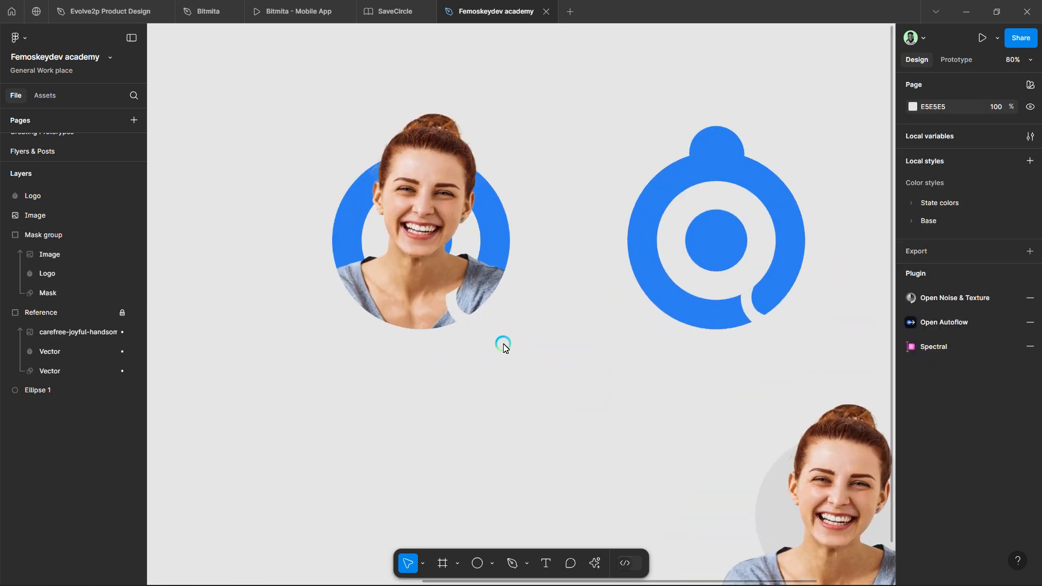
scroll(503, 345, "up", 5, "ctrl")
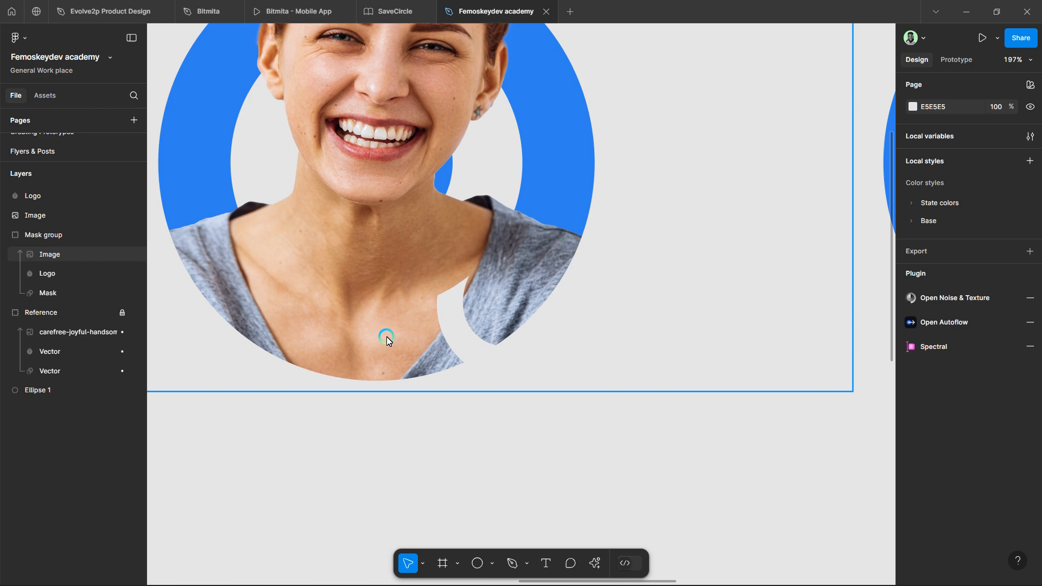
scroll(486, 291, "up", 2, "ctrl")
scroll(561, 344, "down", 2)
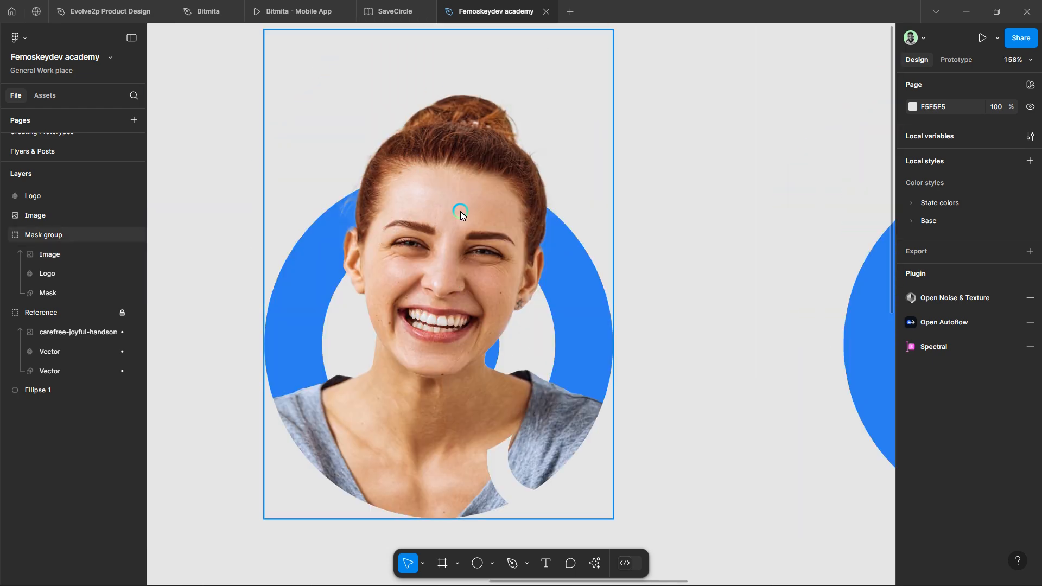
scroll(583, 385, "down", 3)
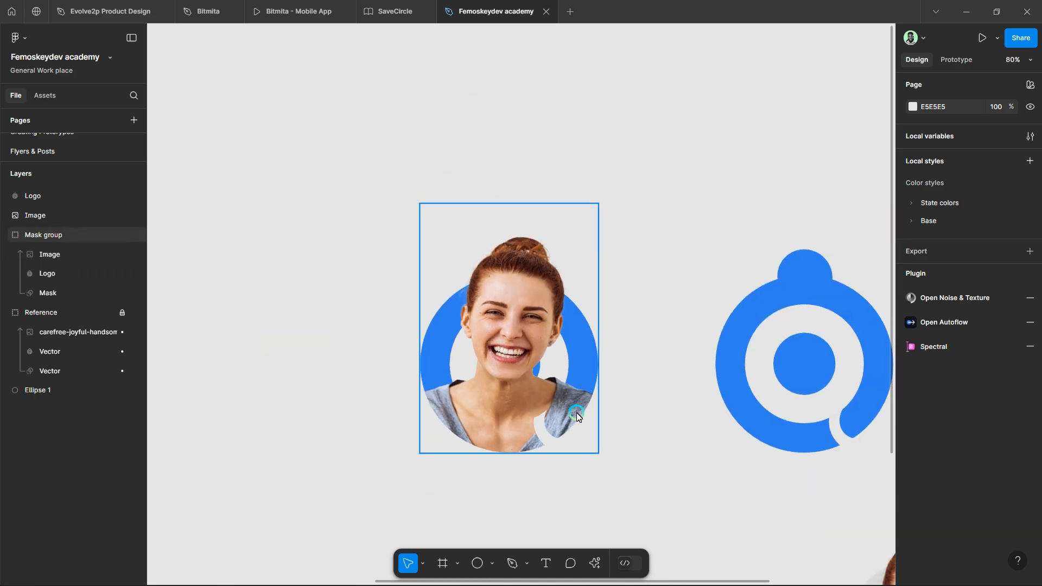
scroll(518, 328, "down", 4)
scroll(491, 380, "up", 1)
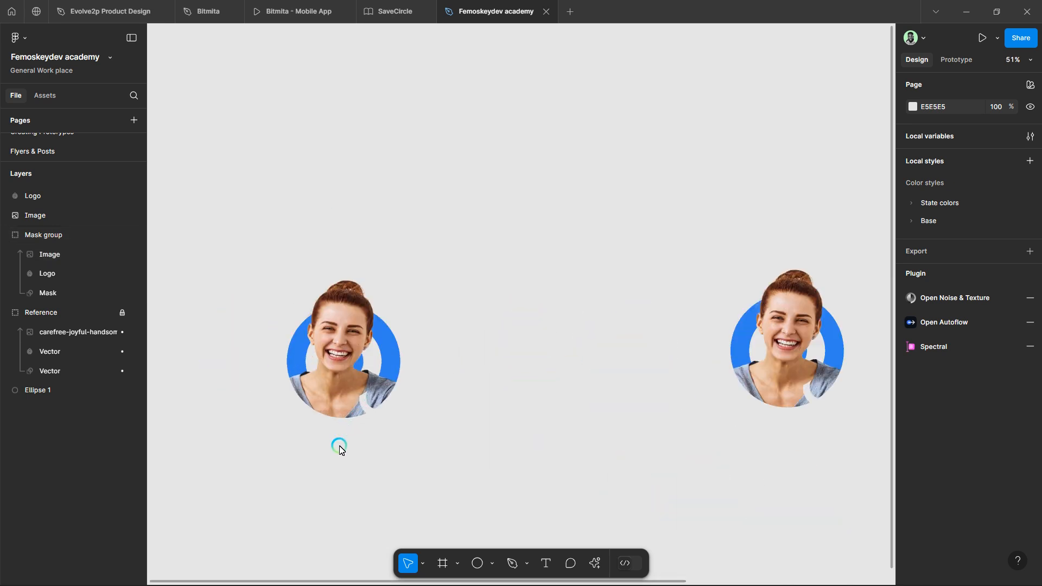
scroll(594, 388, "up", 5)
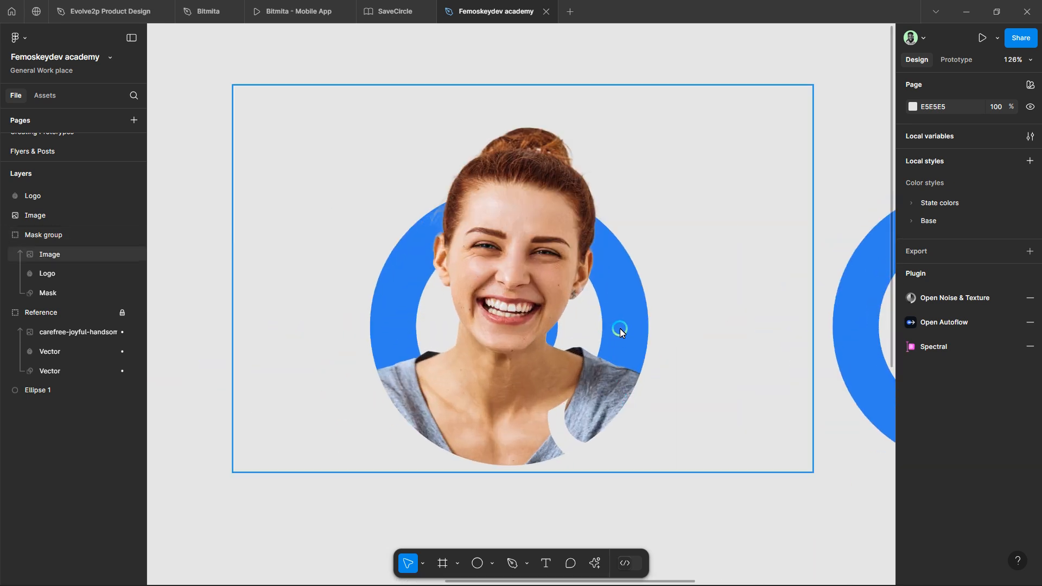
left_click(608, 333)
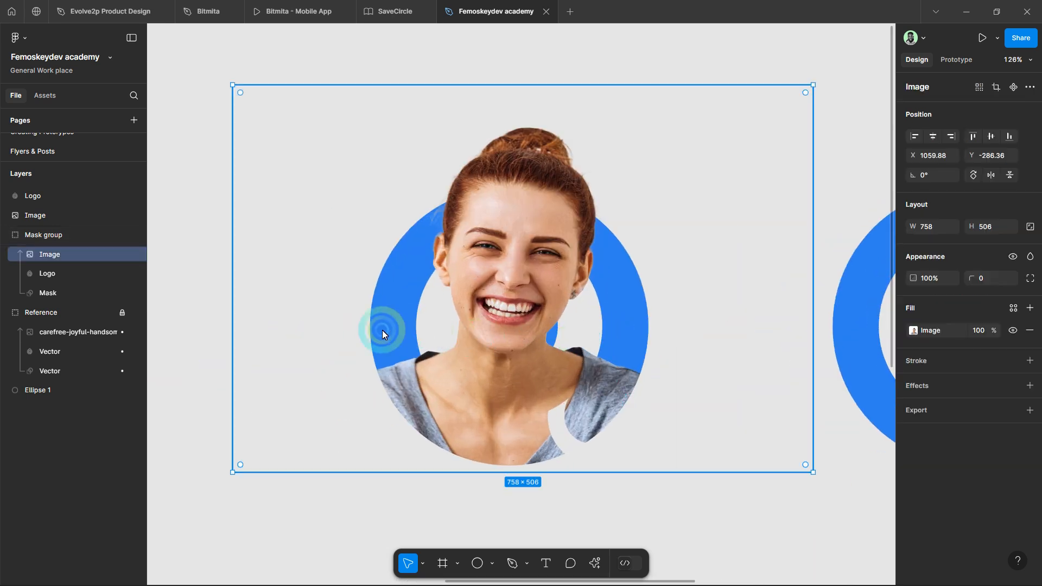
left_click(77, 277)
left_click(177, 272)
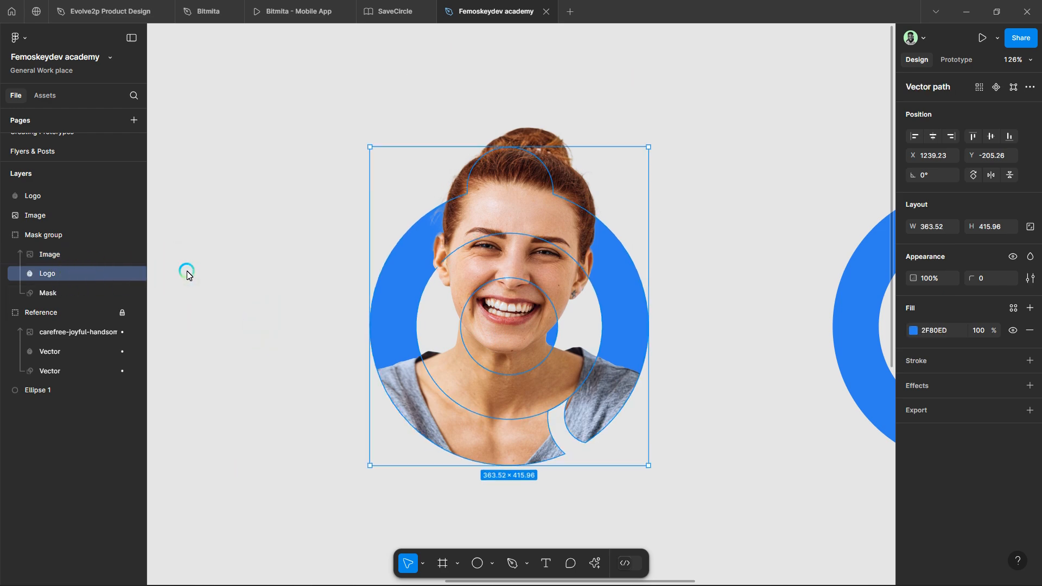
key("Return")
scroll(600, 349, "up", 3)
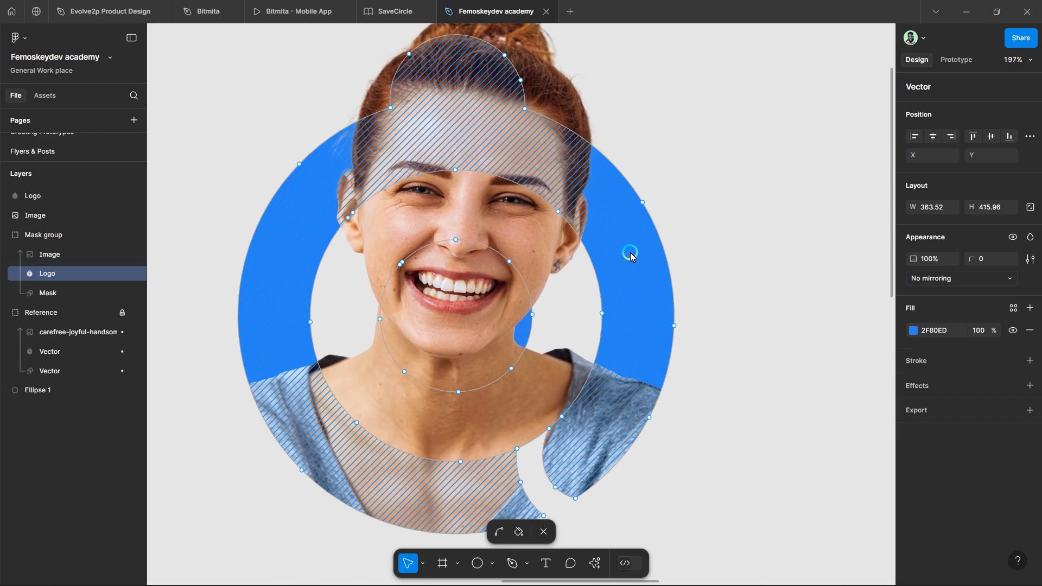
left_click(613, 233)
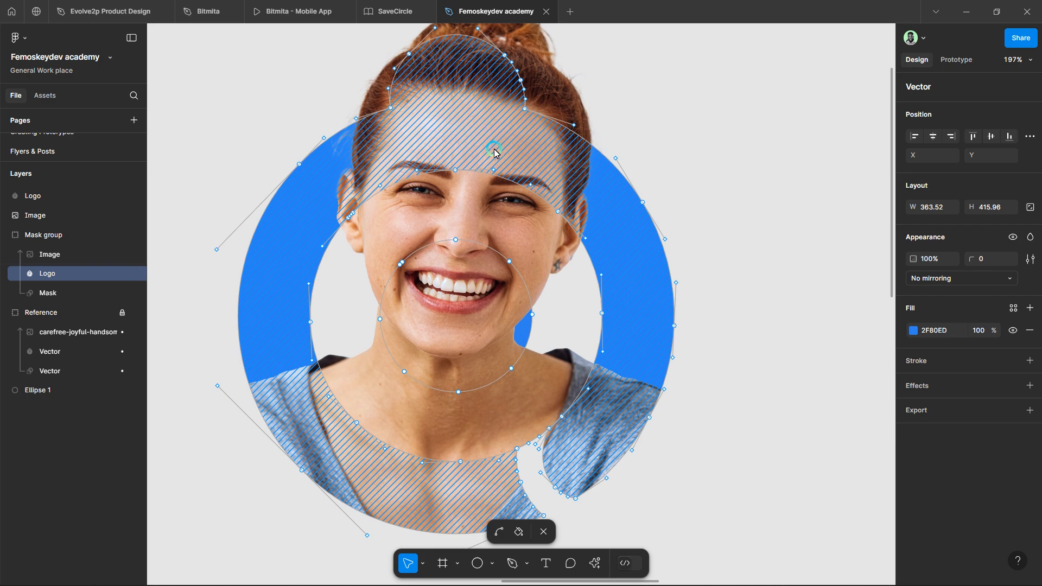
key("ctrl")
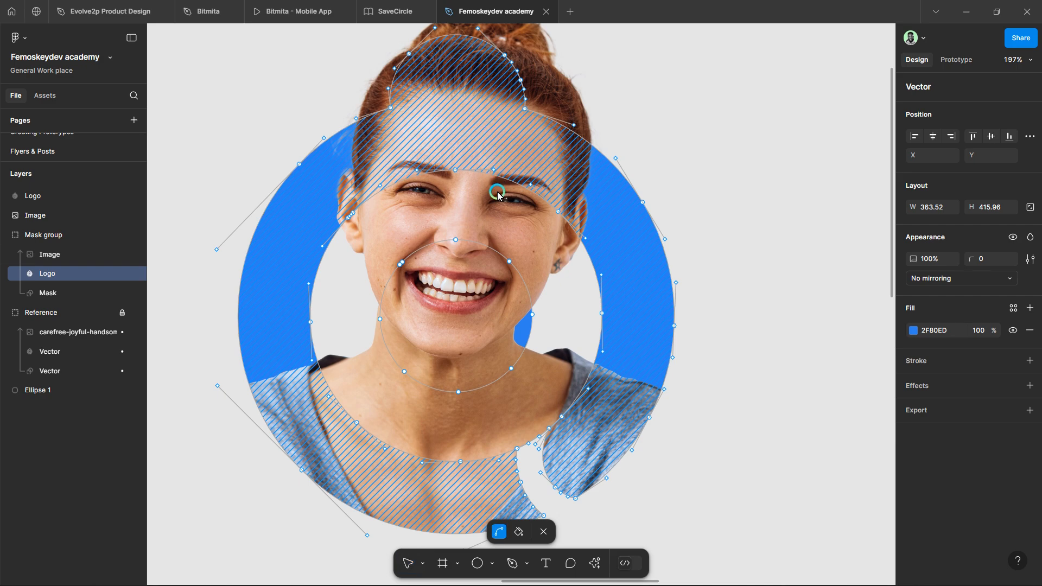
scroll(388, 423, "down", 5)
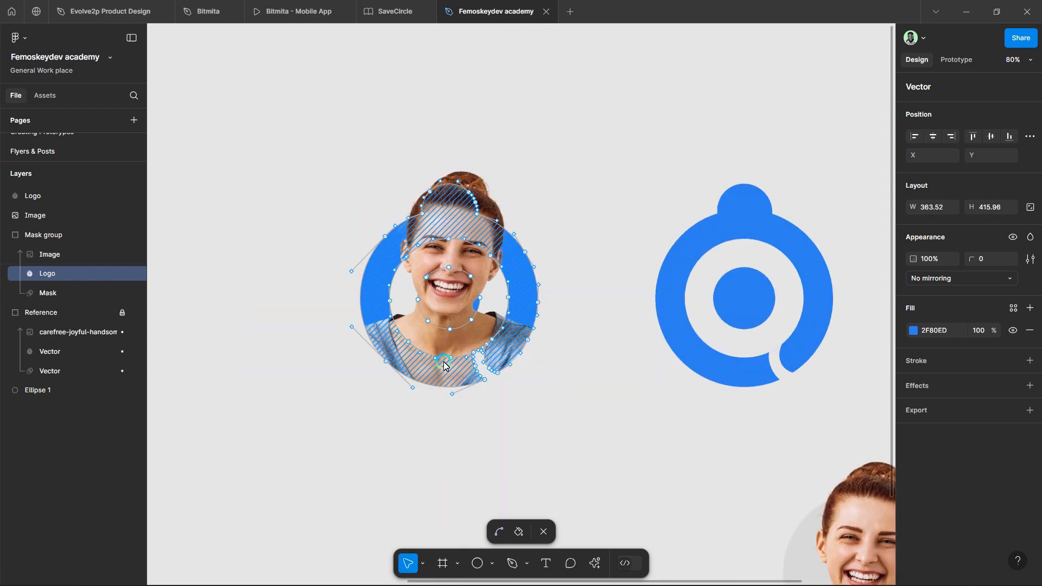
left_click(389, 424)
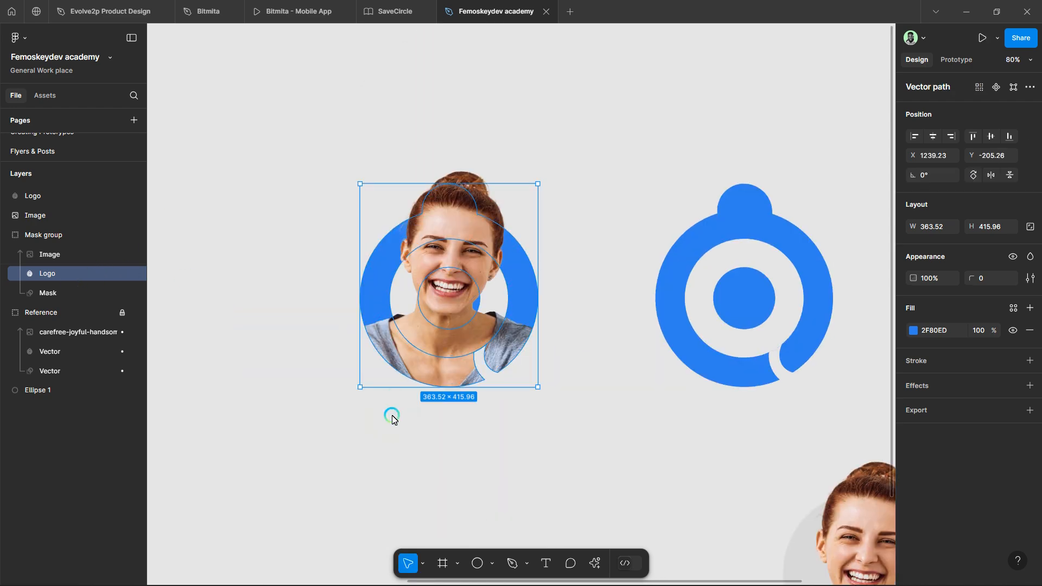
Step: Duplicate the Logo layer inside the Mask group and place the copy above the Image layer
key("ctrl+d")
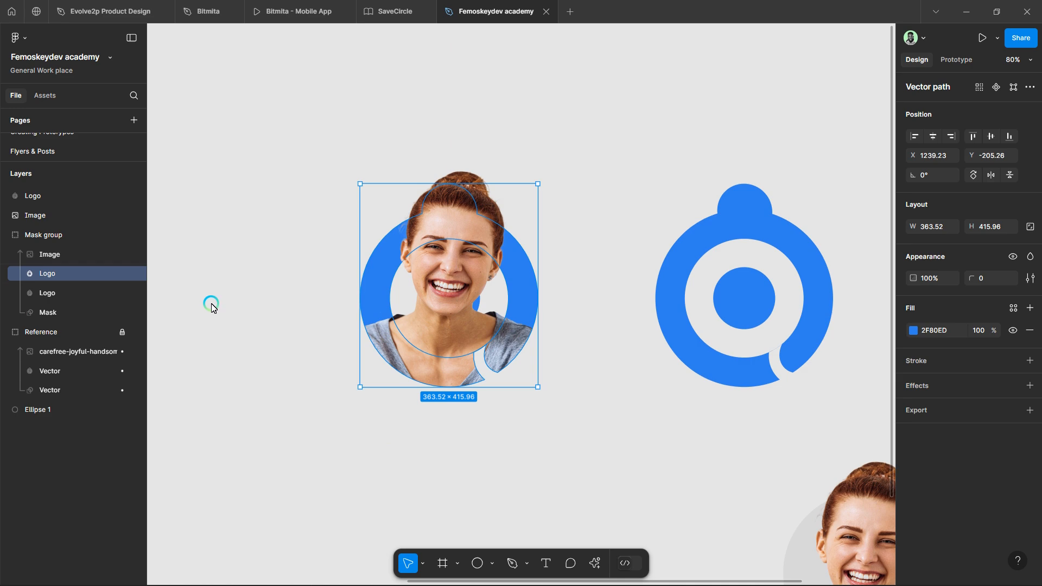
scroll(446, 287, "up", 5)
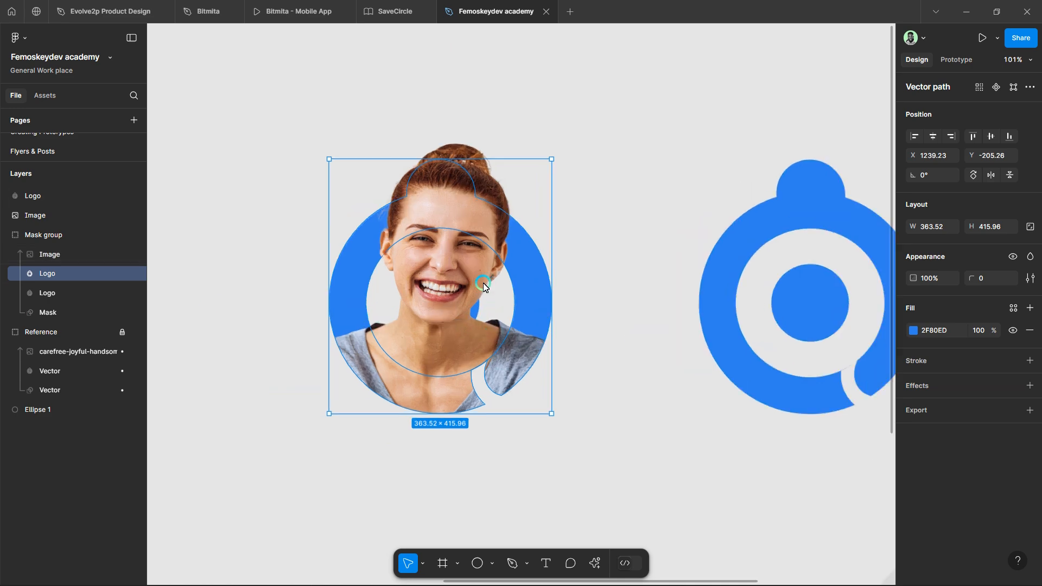
left_click_drag(71, 274, 73, 252)
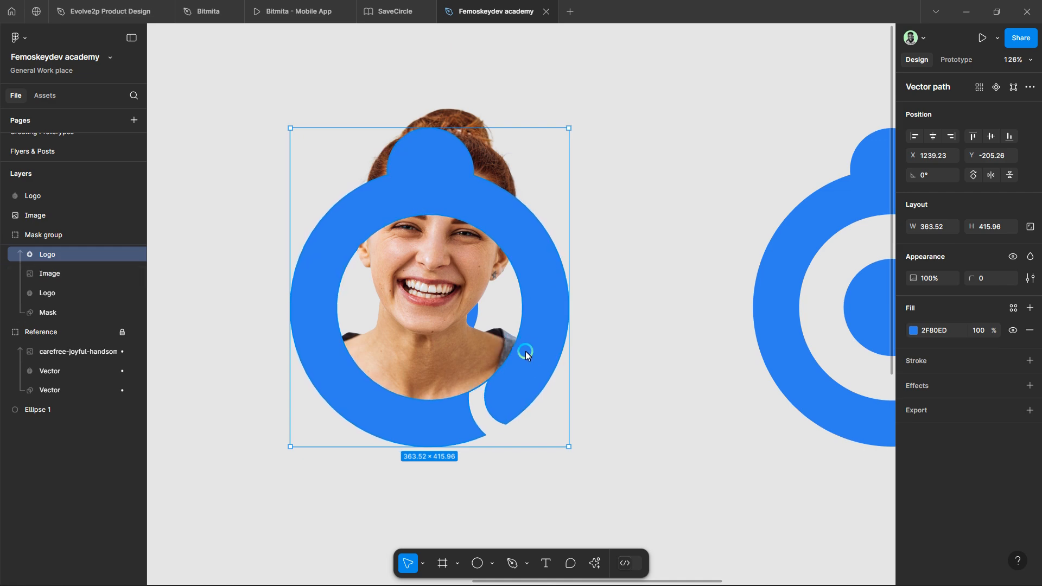
Step: Open the upper Logo copy for vector editing and delete the anchor points along the ring's left side
scroll(522, 350, "up", 3)
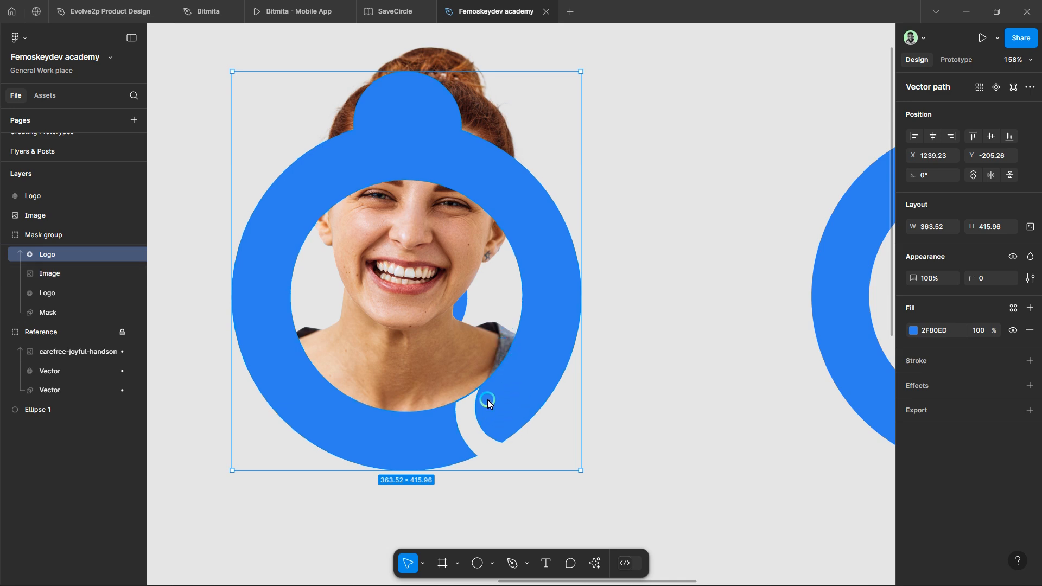
scroll(509, 390, "up", 5)
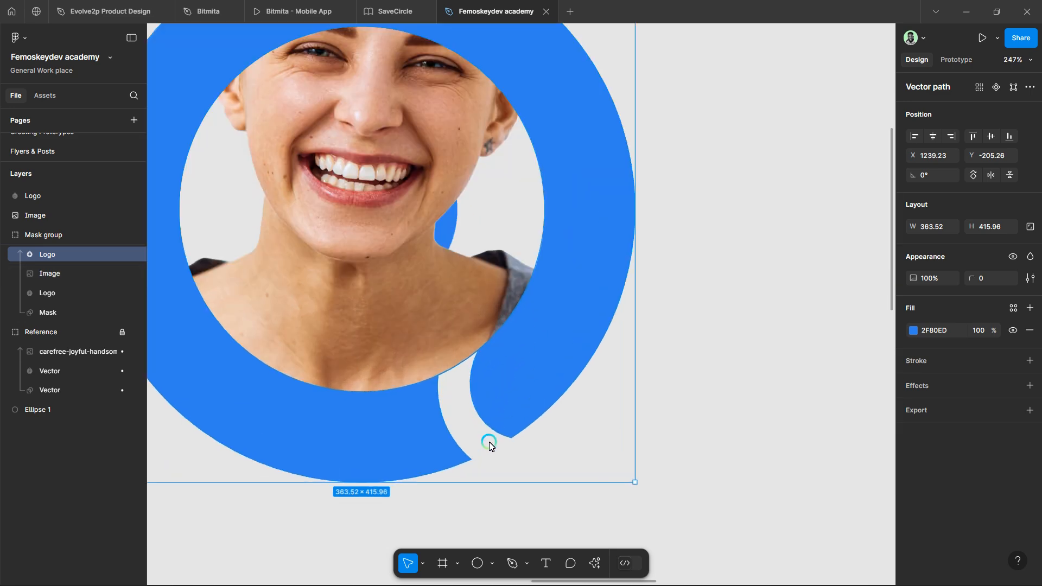
scroll(525, 345, "down", 6)
double_click(532, 339)
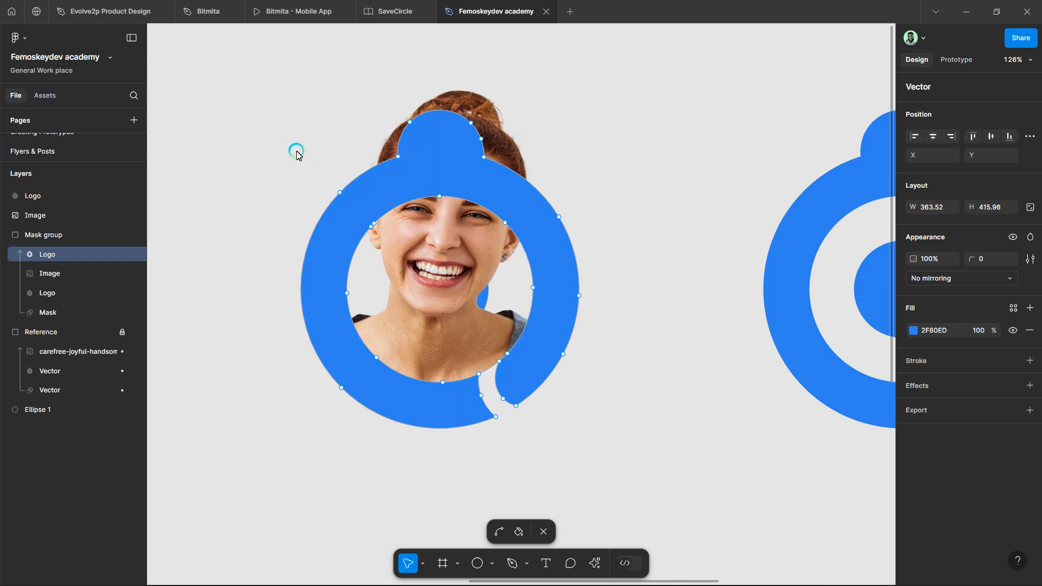
left_click_drag(295, 148, 402, 398)
key("Delete")
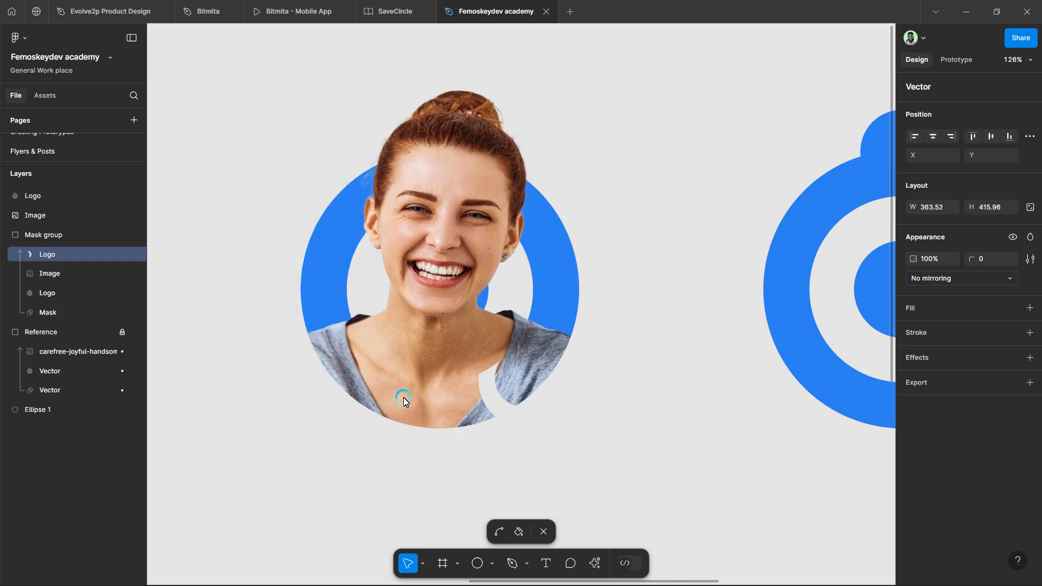
Step: Add anchor points to the Logo copy's right ring, on the inner edge at about X 1536, Y -10 and the outer edge at about X 1594, Y -26
scroll(551, 277, "up", 4)
scroll(538, 273, "up", 4)
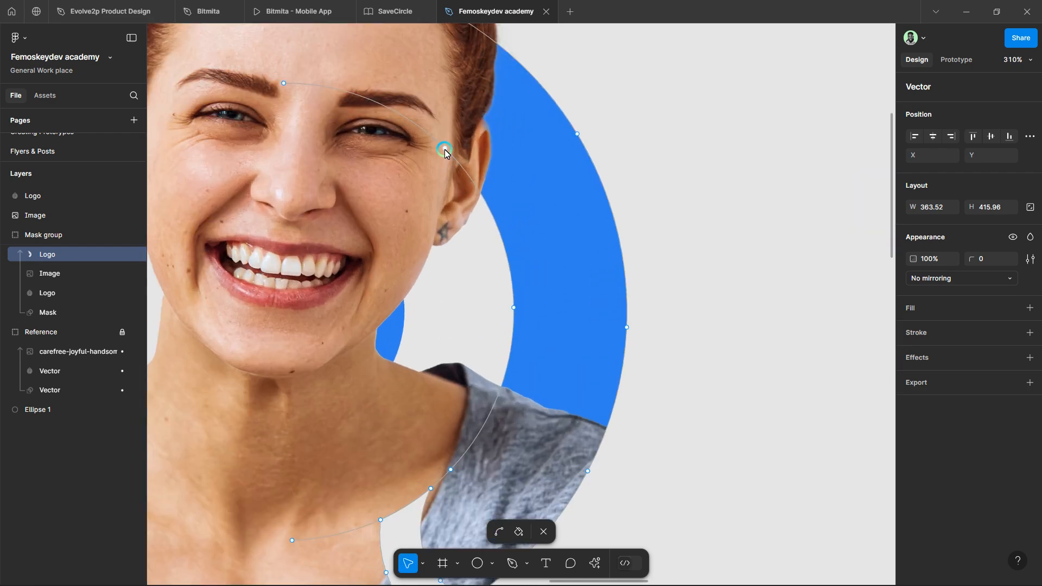
left_click(444, 149)
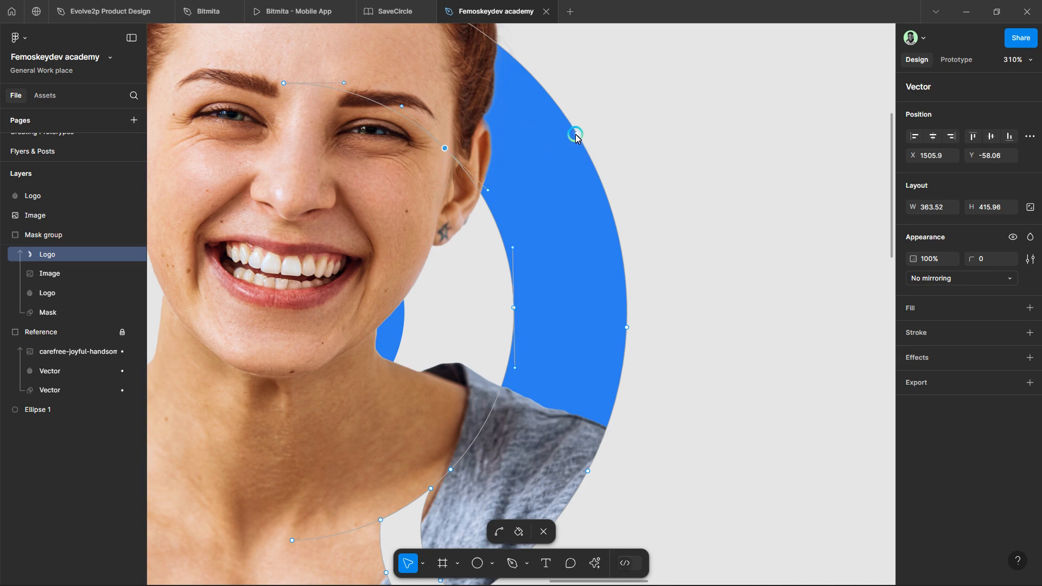
scroll(522, 255, "up", 6)
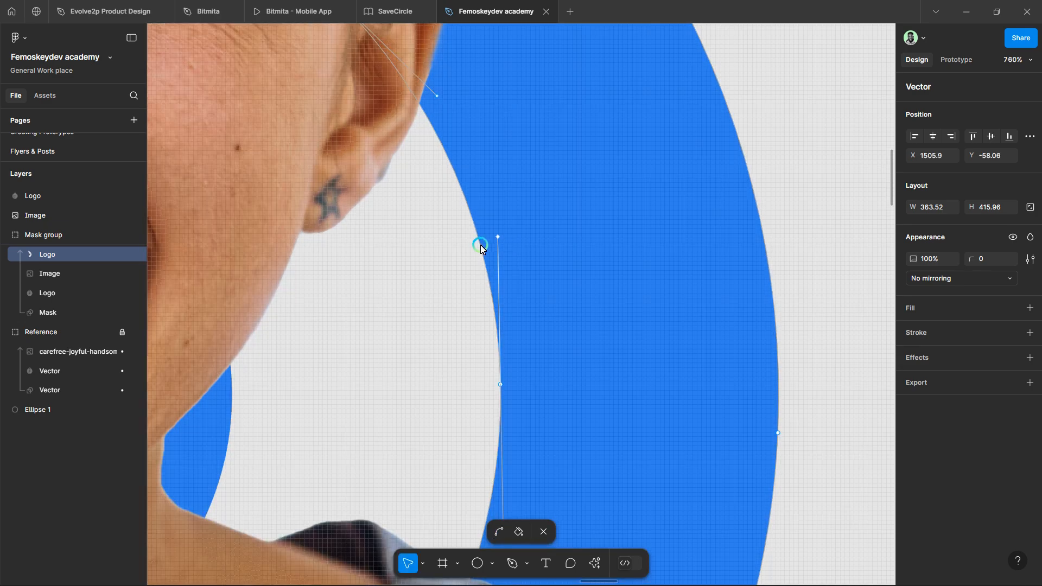
key("p")
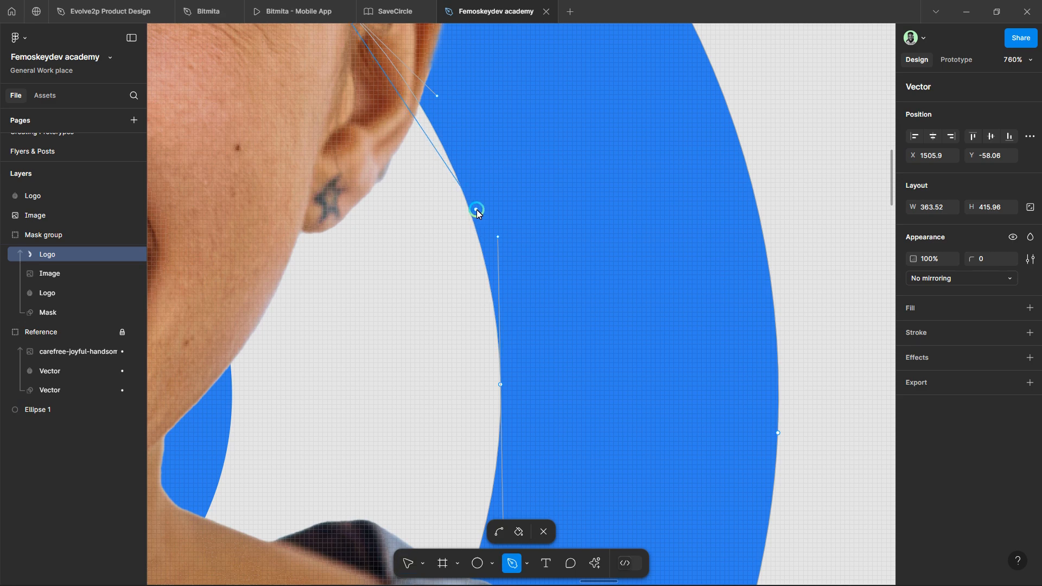
left_click(471, 213)
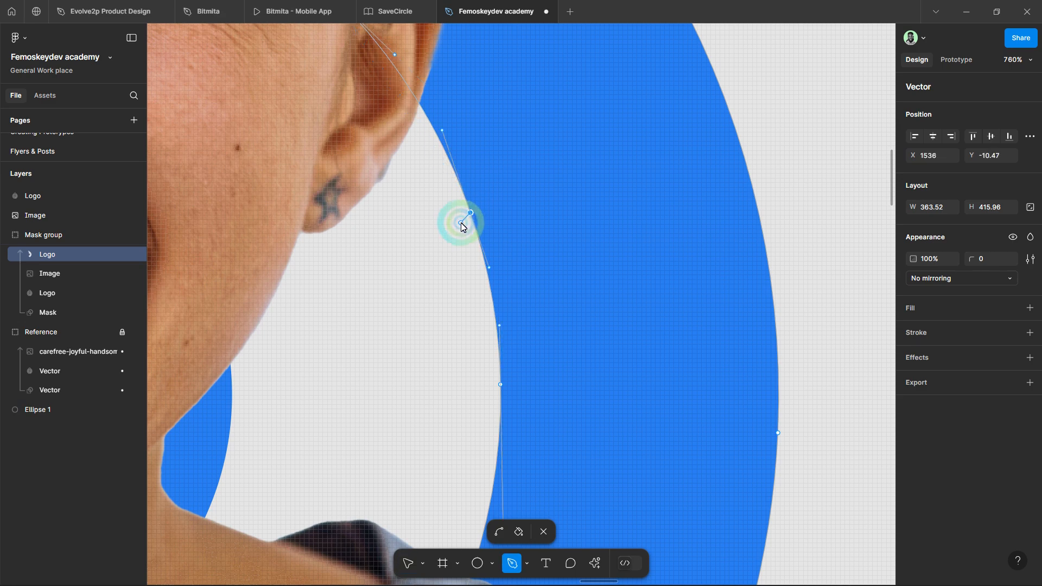
key("Escape")
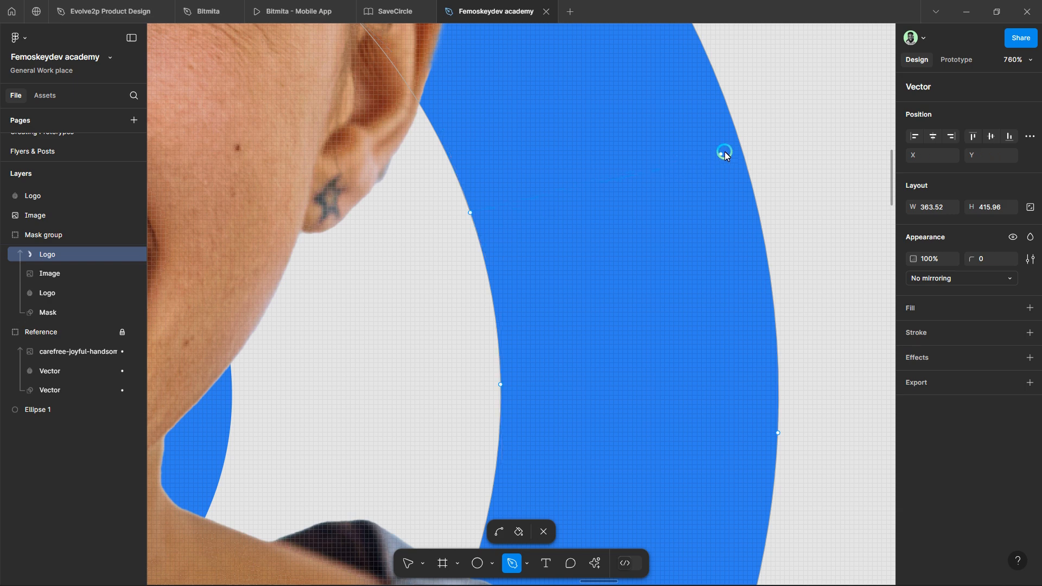
left_click(740, 142)
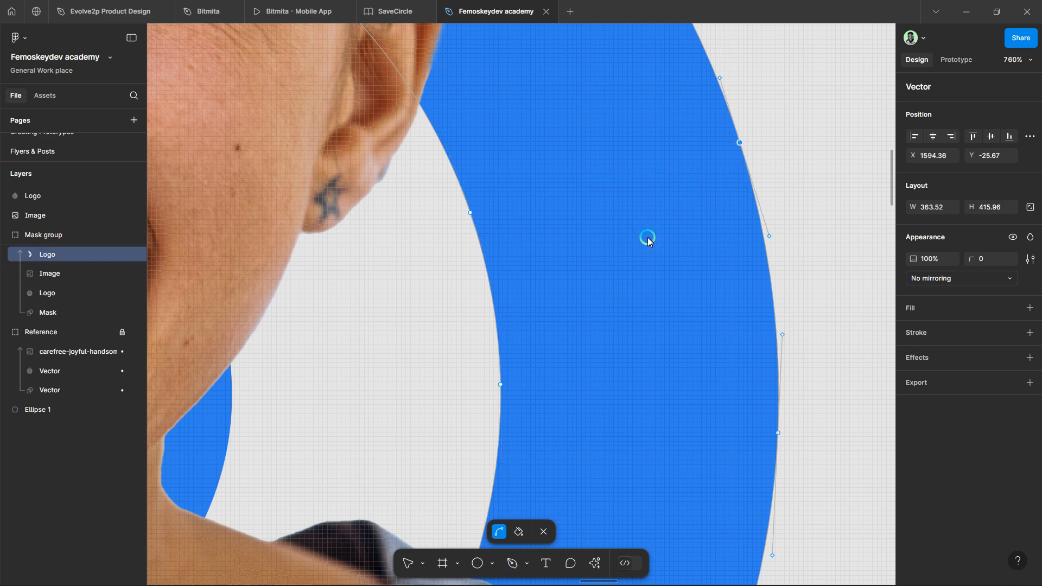
Step: Delete the Logo copy's inner-ring anchor points across the forehead and beside the right eye, above the new inner-edge point
scroll(646, 240, "down", 2)
key("v")
scroll(576, 263, "down", 4)
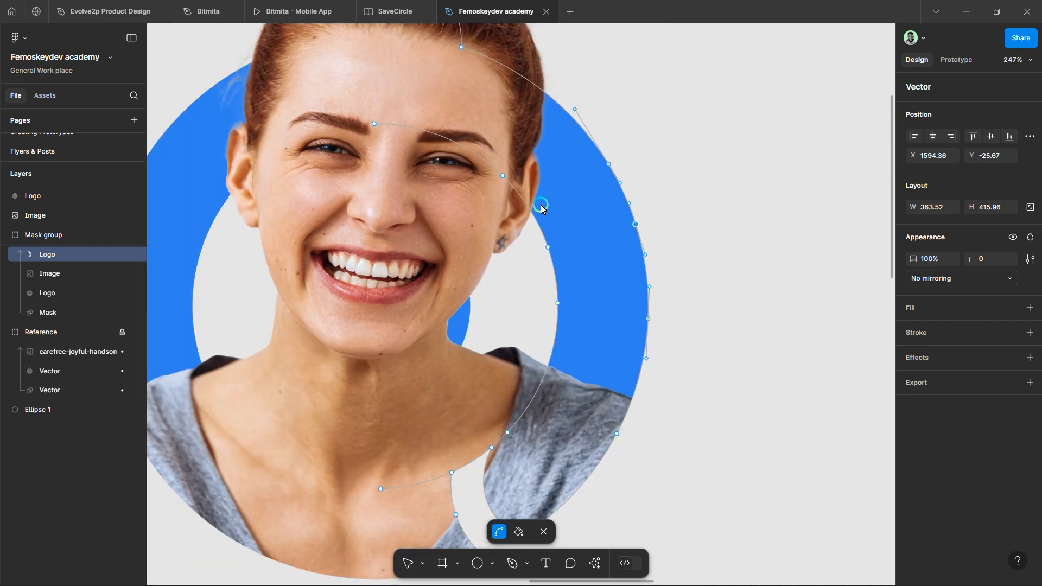
scroll(540, 204, "up", 2)
left_click_drag(307, 112, 517, 206)
key("Delete")
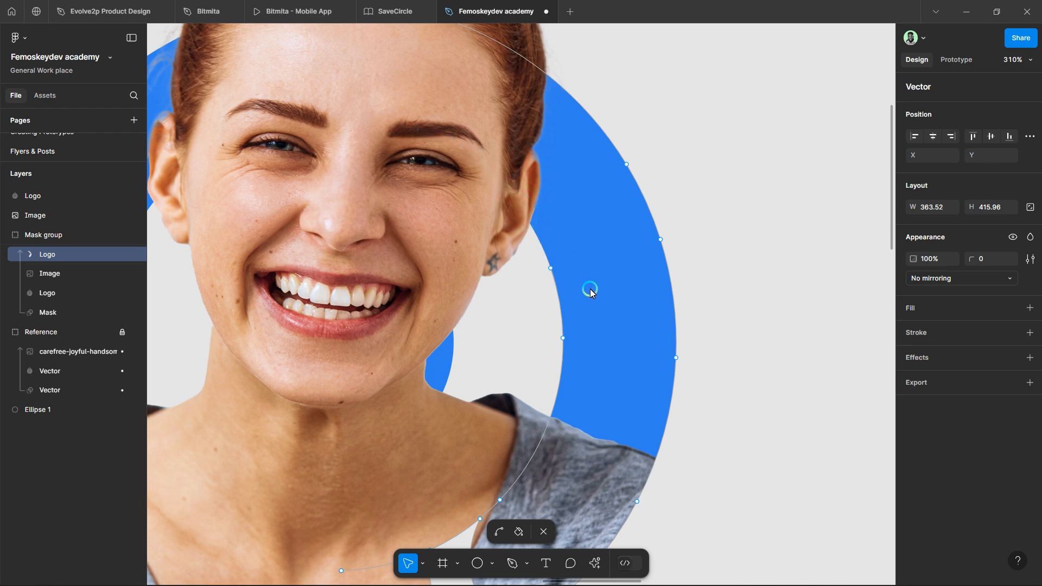
Step: Connect the Logo copy's new inner-edge and outer-edge points on the right ring with a straight segment across the band
left_click(669, 240, "shift")
left_click(660, 240, "shift")
key("ctrl")
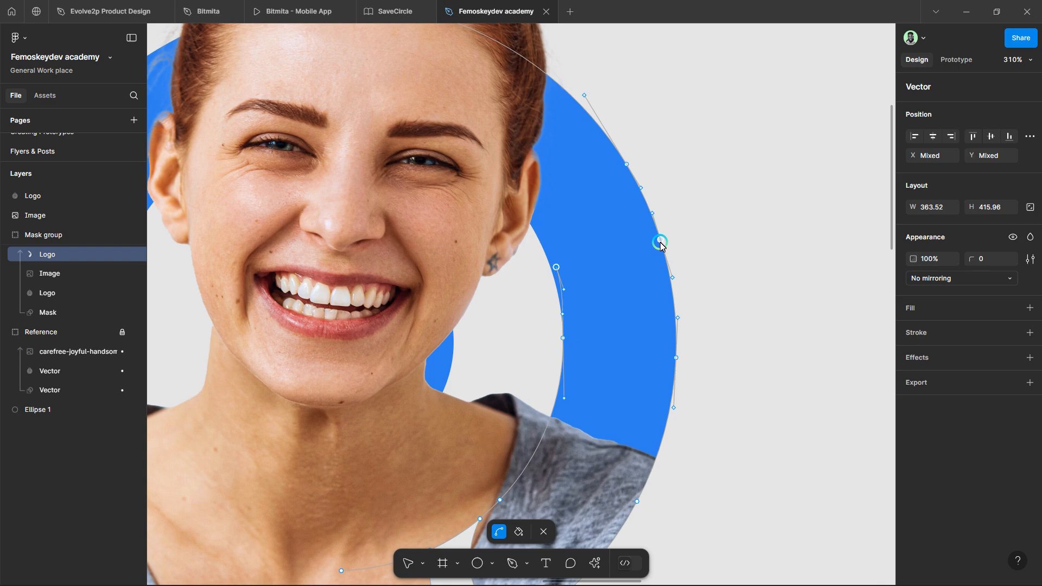
Step: Delete the Logo copy's anchor points around the head and on the outer edge above the new segment
scroll(658, 237, "down", 5)
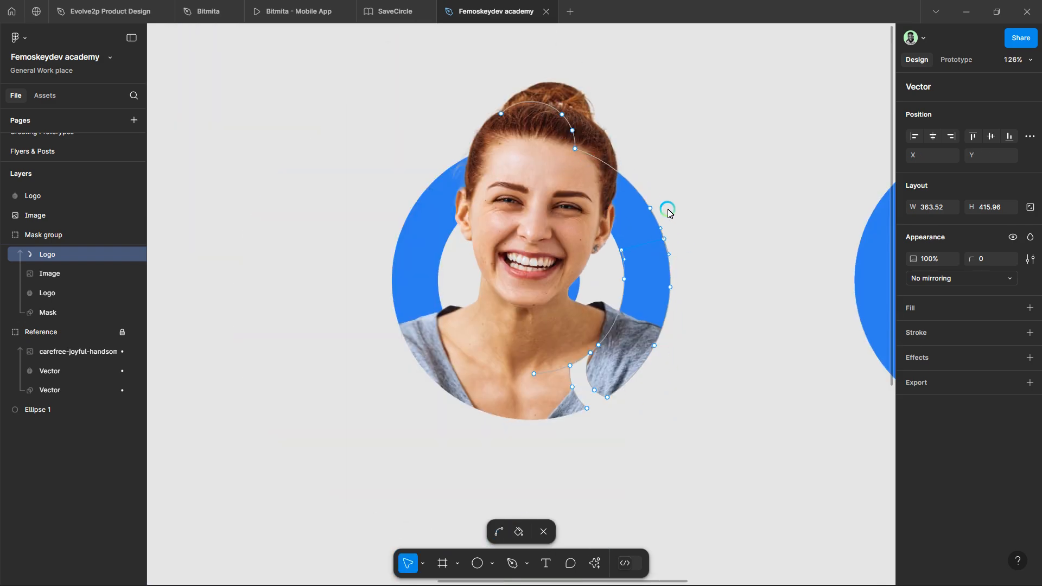
left_click_drag(455, 70, 671, 225)
scroll(555, 422, "up", 5)
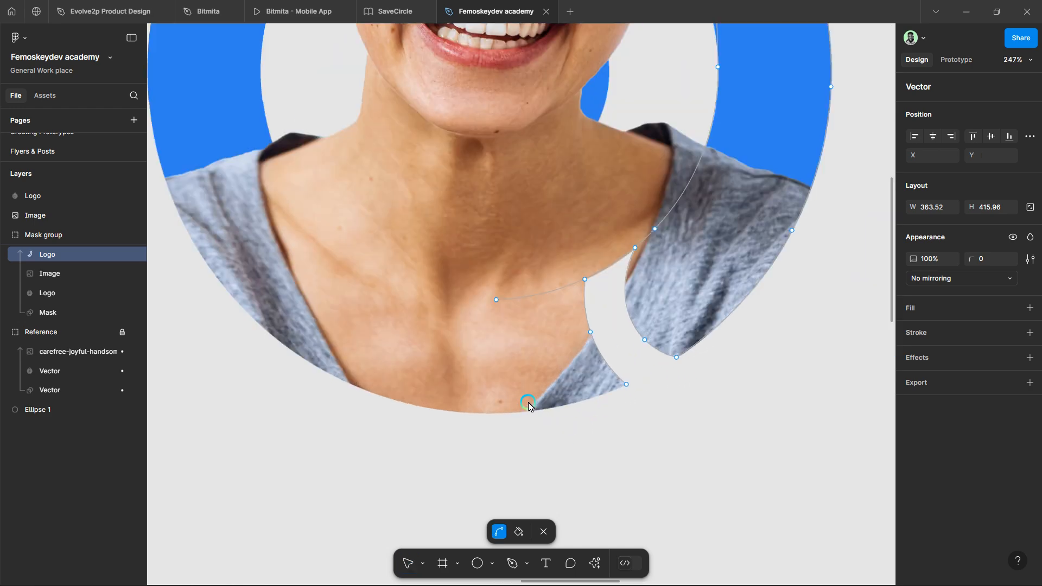
Step: Try to delete the Logo copy's anchor points along the lower gap's left edge and chest, and fill the remaining section
left_click_drag(456, 231, 645, 411)
left_click(645, 411)
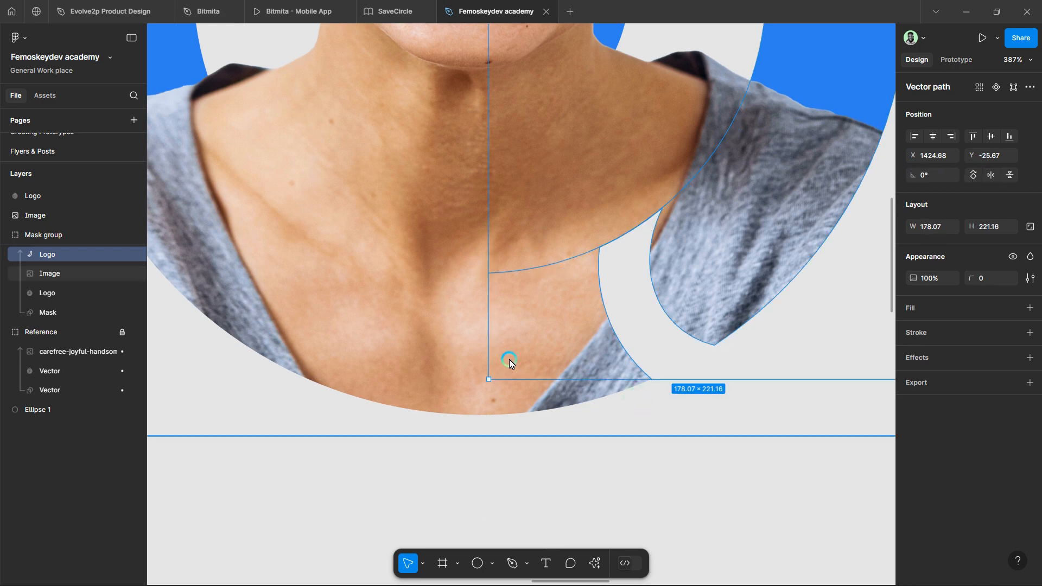
key("Return")
left_click_drag(448, 226, 613, 340)
key("Delete")
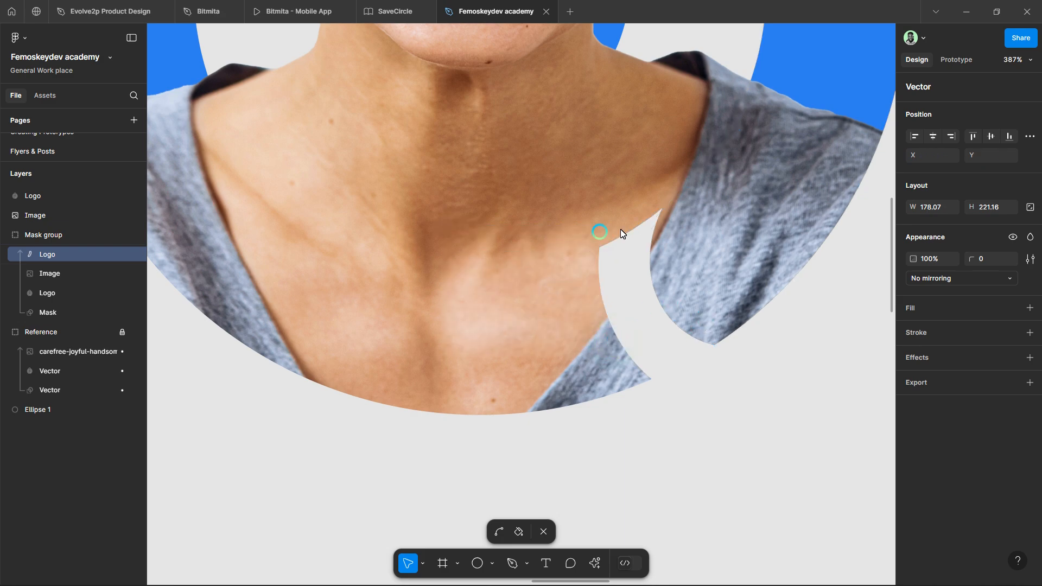
scroll(754, 301, "up", 5)
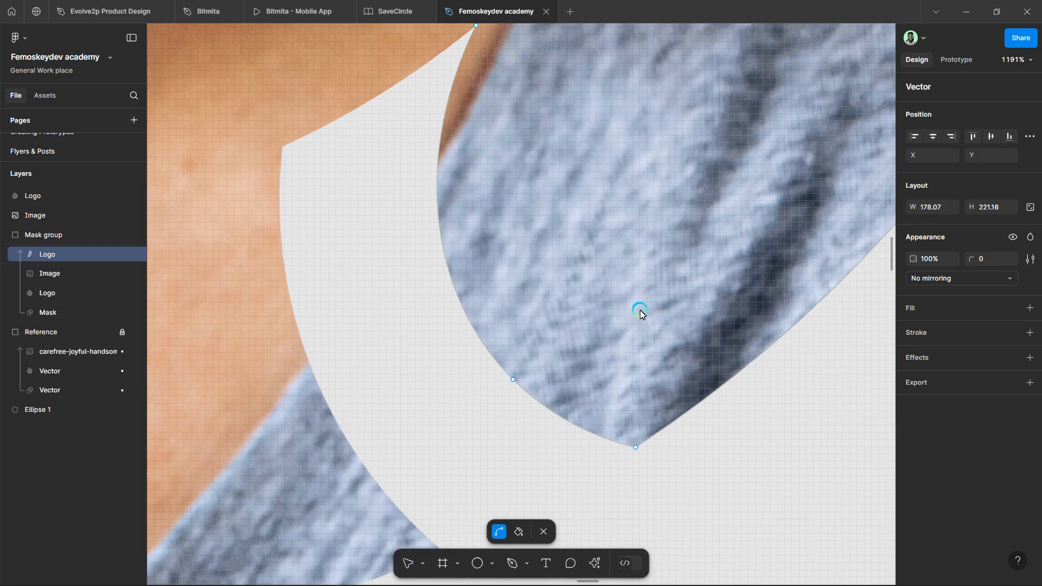
scroll(562, 320, "down", 2)
scroll(564, 320, "down", 5)
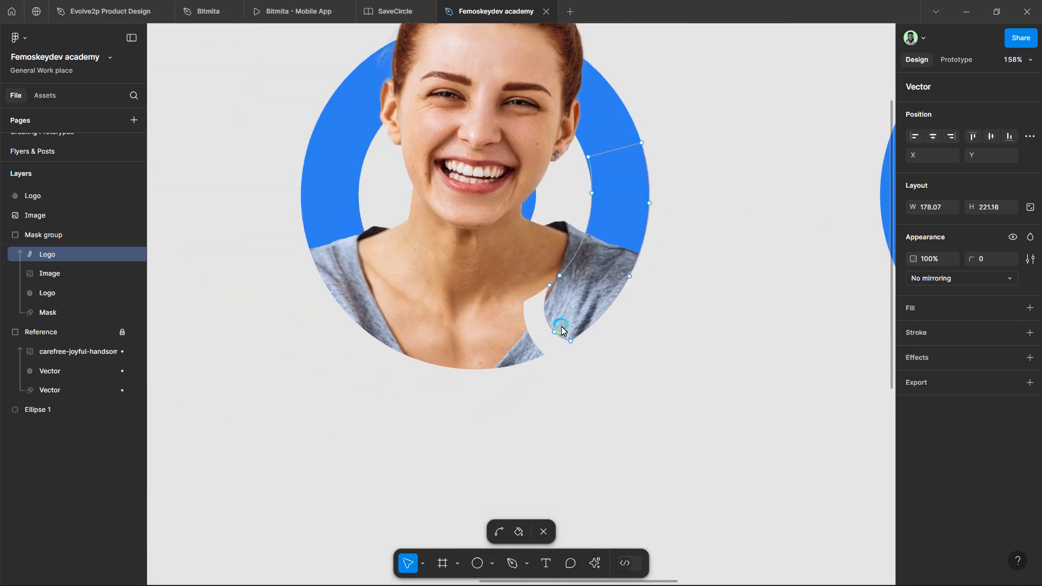
key("b")
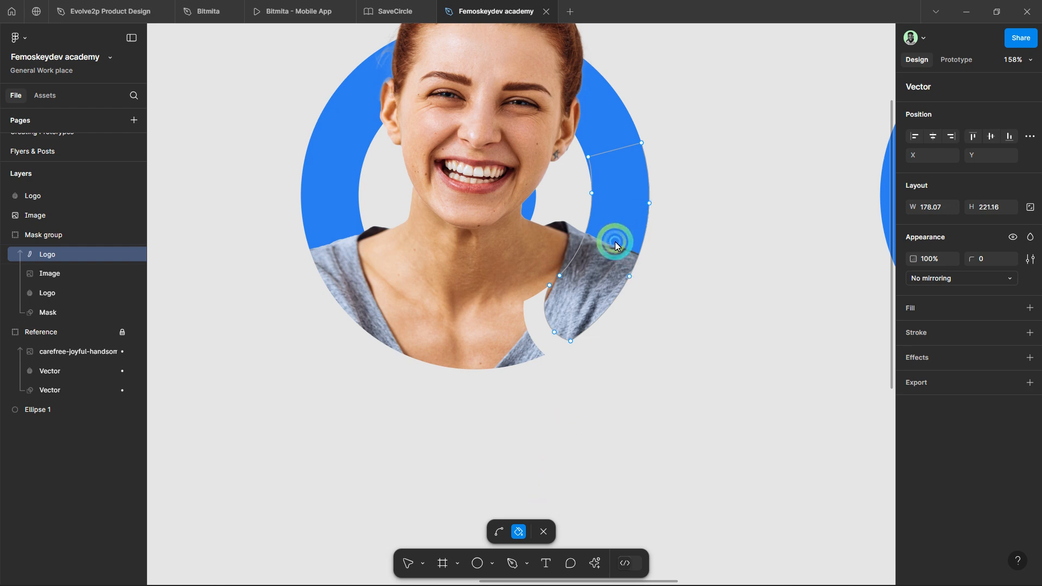
key("ctrl")
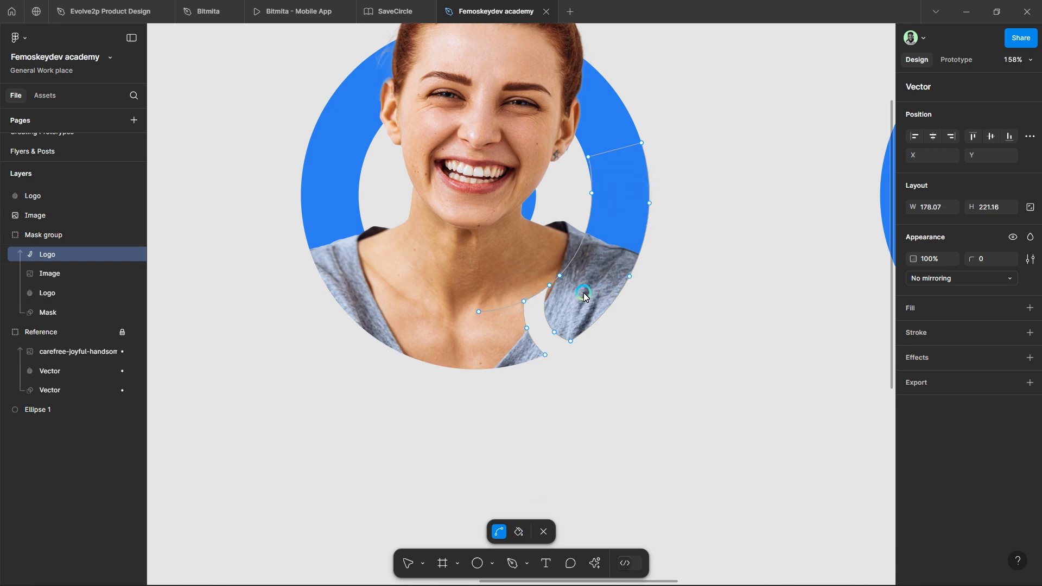
Step: Try to adjust the connecting segment's inner and outer end points against the right ring's edges
scroll(588, 196, "up", 10)
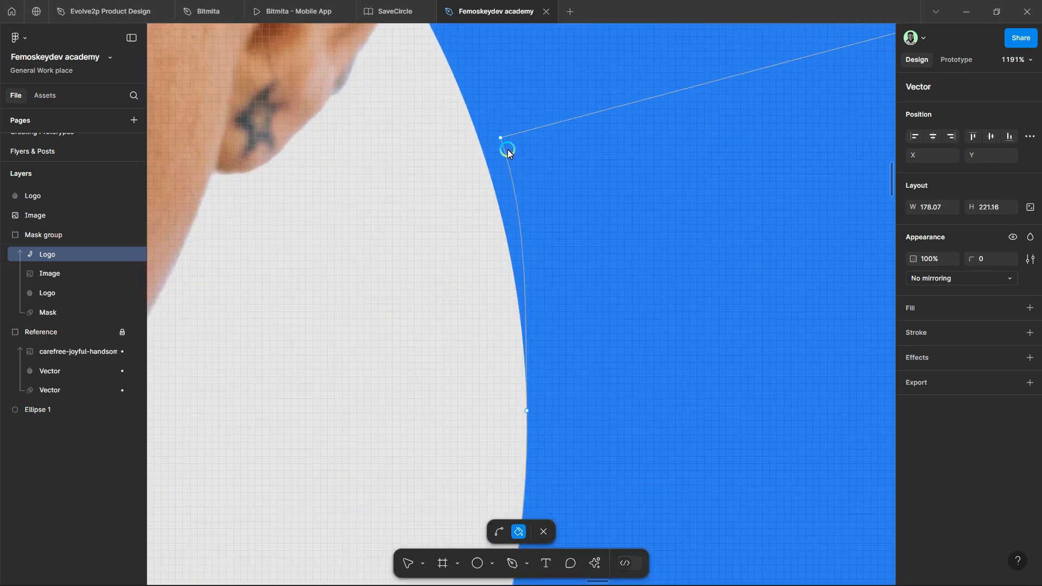
key("v")
mouse_move(499, 139)
left_mouse_down()
mouse_move(462, 162)
mouse_move(480, 147)
mouse_move(439, 148)
mouse_move(465, 147)
mouse_move(488, 163)
left_mouse_up()
key("ctrl")
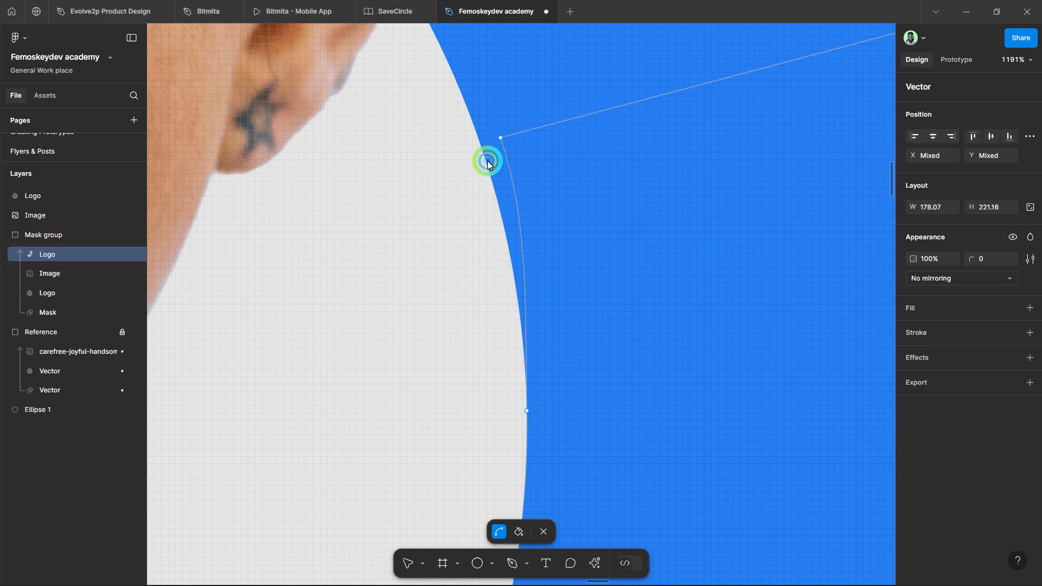
scroll(521, 166, "down", 5)
scroll(597, 152, "up", 3)
left_click(636, 108)
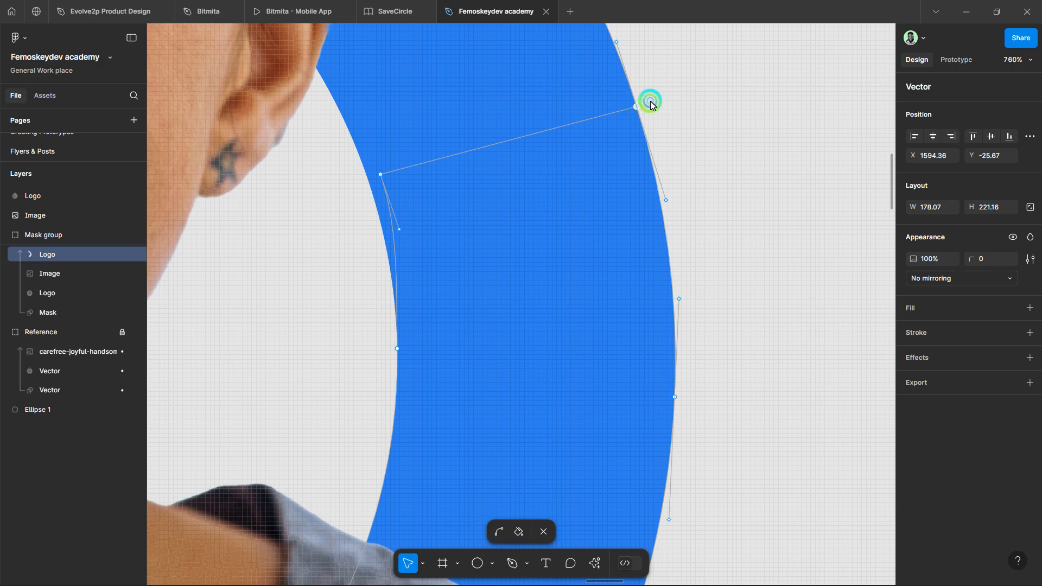
left_click_drag(651, 105, 644, 100)
key("ctrl")
Step: Delete the Logo copy's stray outer-edge anchor point just above the segment across the right ring
scroll(616, 139, "down", 5)
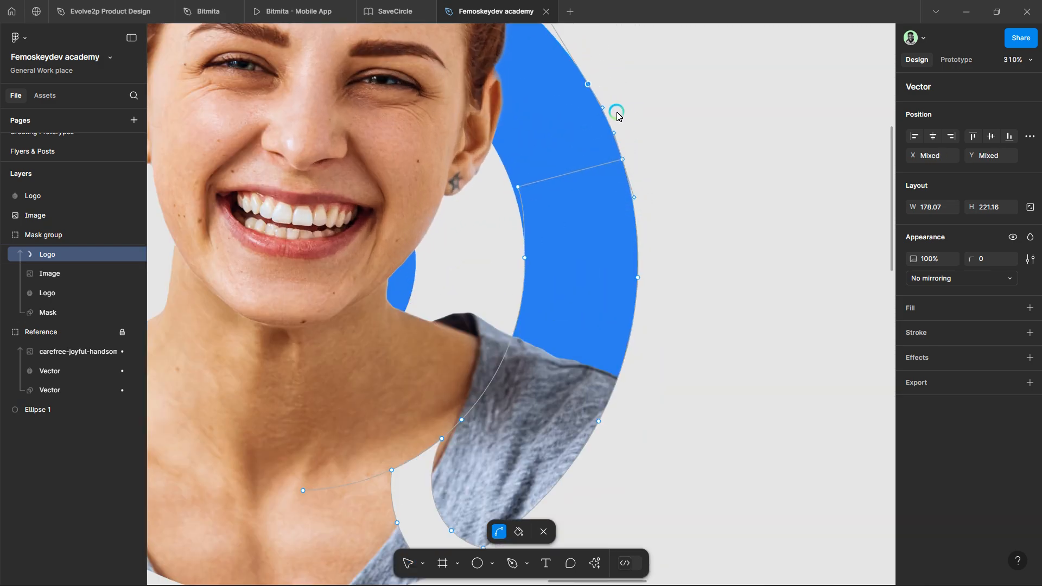
left_click_drag(563, 65, 632, 116)
key("Delete")
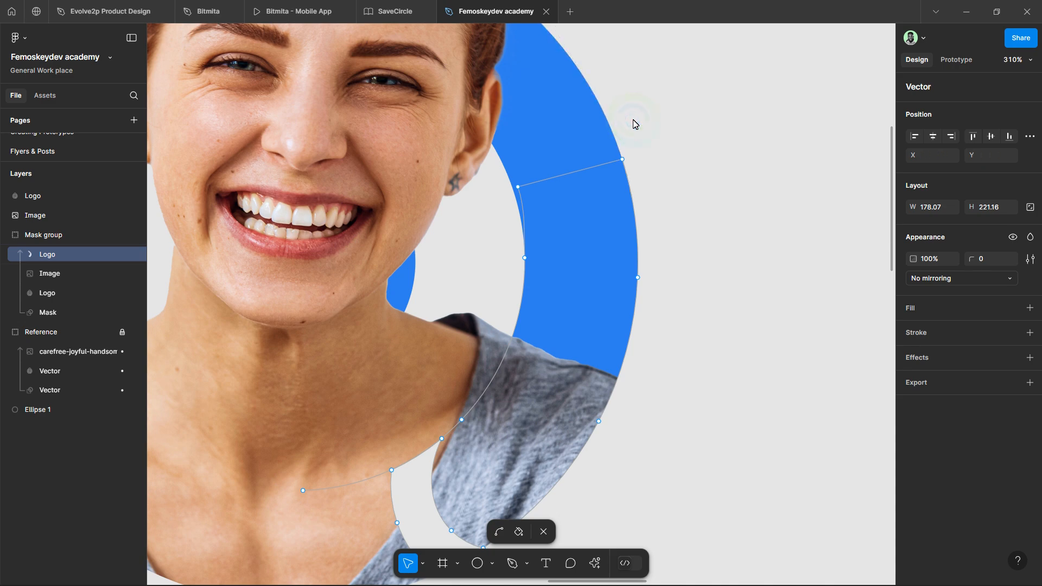
Step: Delete the Logo copy's anchor point over the chest at X 1424.68, Y 150.45
key("ctrl")
scroll(633, 123, "down", 5)
scroll(586, 291, "up", 8)
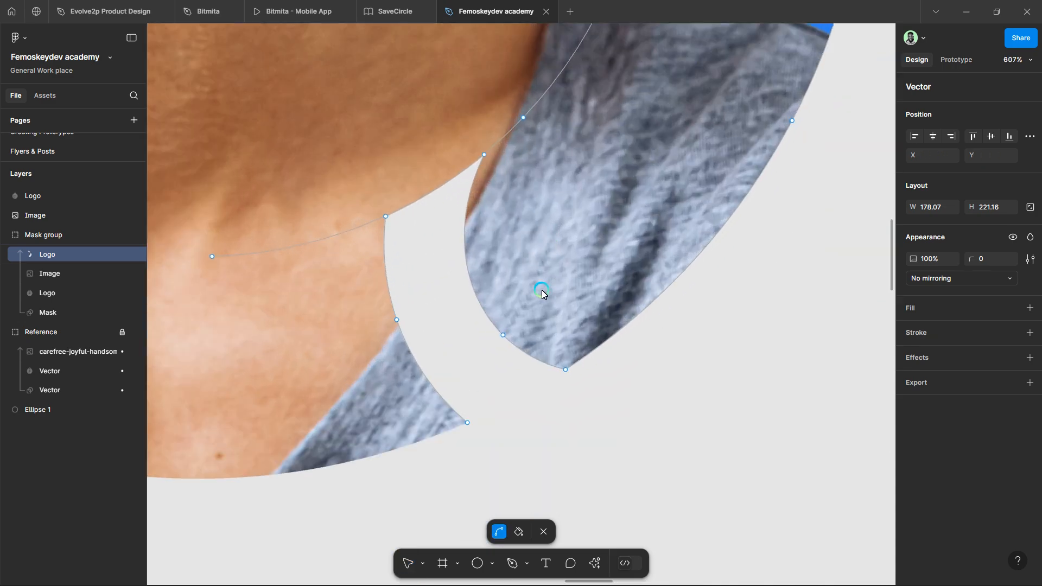
scroll(536, 131, "up", 5)
key("v")
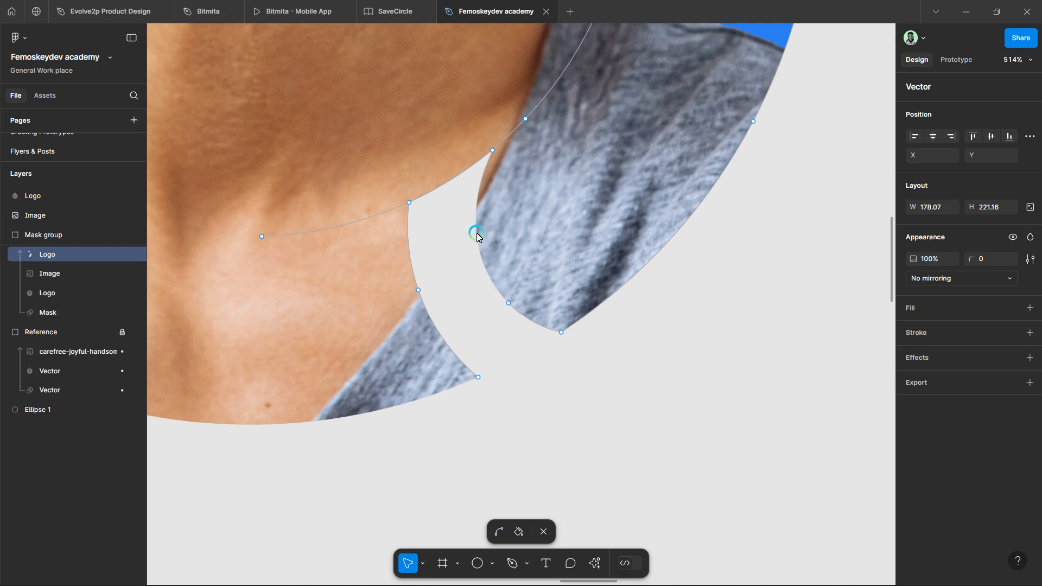
left_click_drag(226, 187, 342, 279)
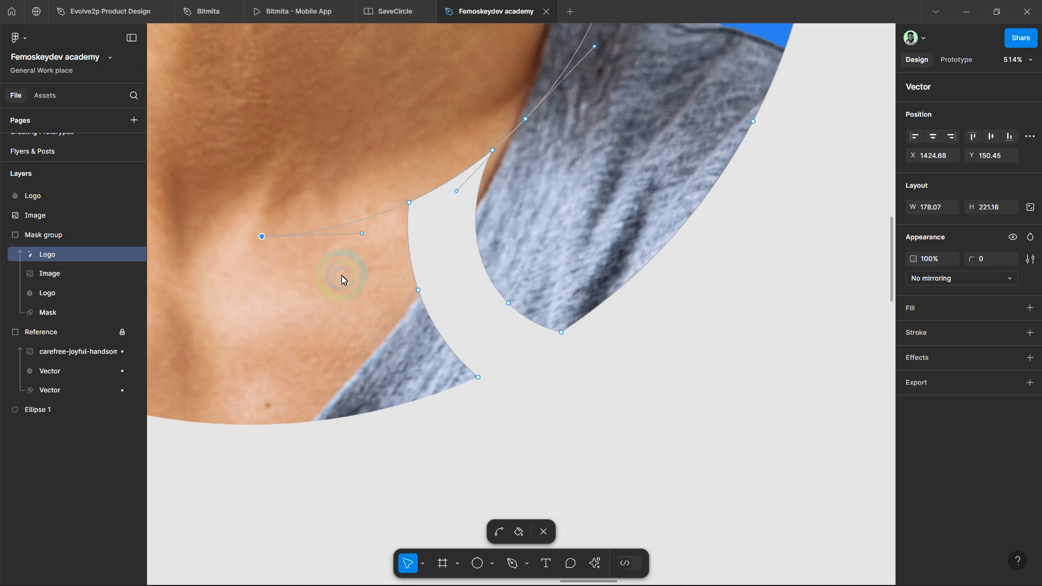
key("Delete")
Step: Delete the Logo copy's remaining three anchor points along the left edge of the lower gap
scroll(482, 377, "down", 4)
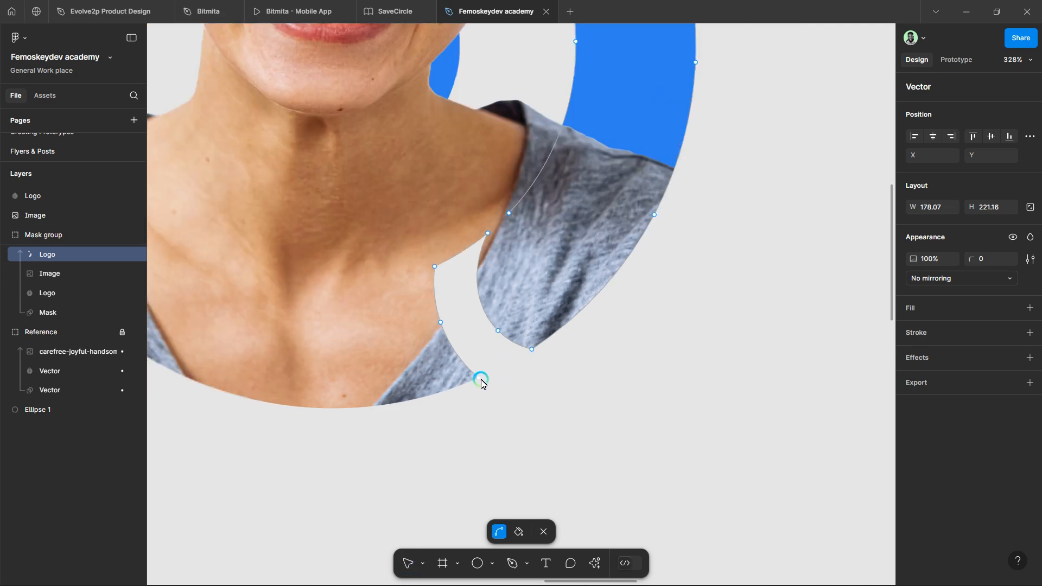
left_click_drag(480, 406, 346, 360)
key("Delete")
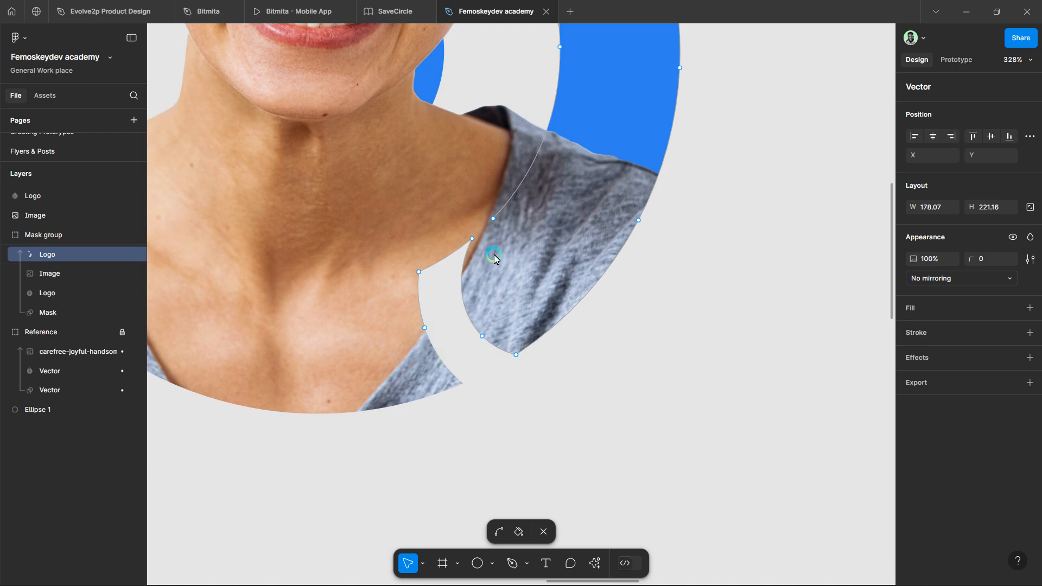
scroll(493, 251, "up", 4)
left_click_drag(241, 282, 318, 458)
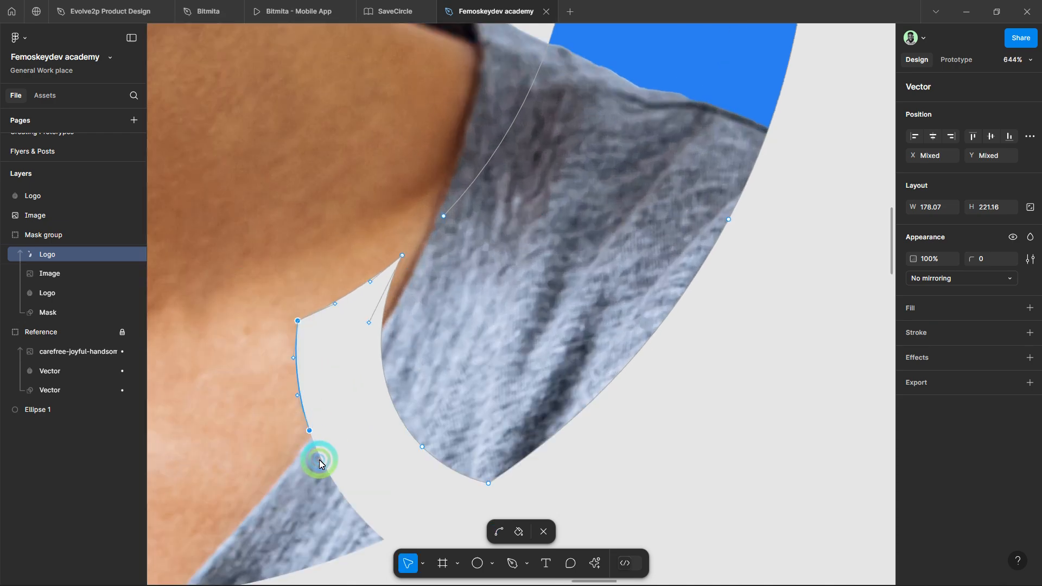
key("Delete")
Step: Move the inner curve's open end onto the gap's upper tip at X 1498.44, Y 122.85 to close the path
scroll(396, 326, "down", 4)
left_click(403, 347)
scroll(374, 292, "up", 8)
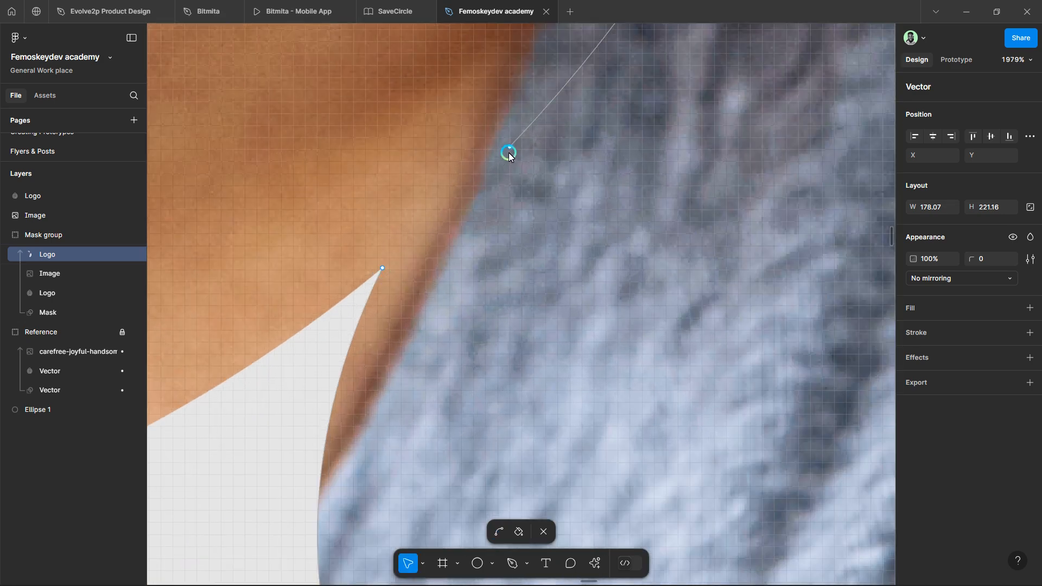
left_click_drag(510, 149, 384, 267)
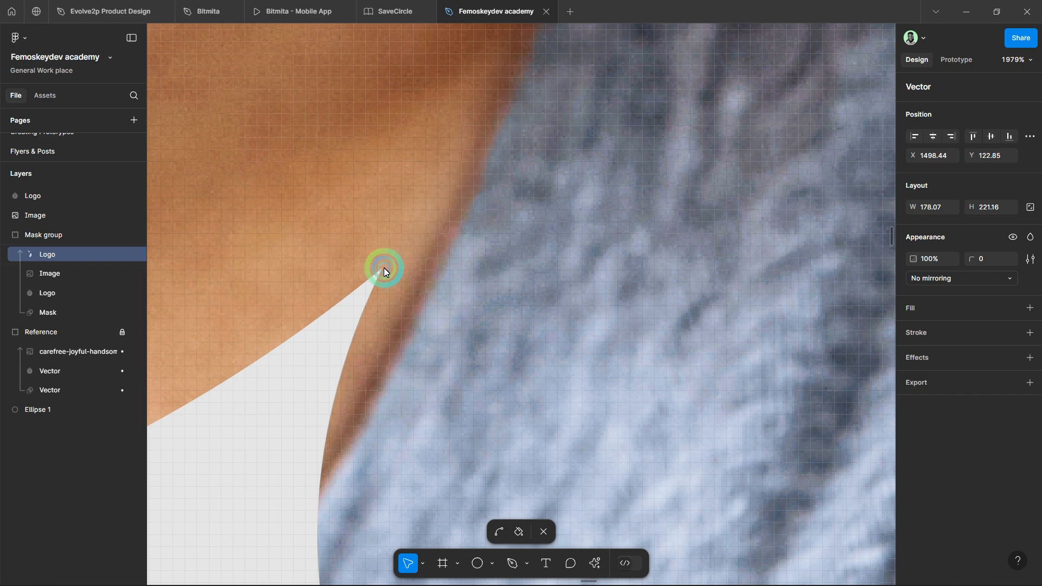
scroll(434, 279, "down", 5)
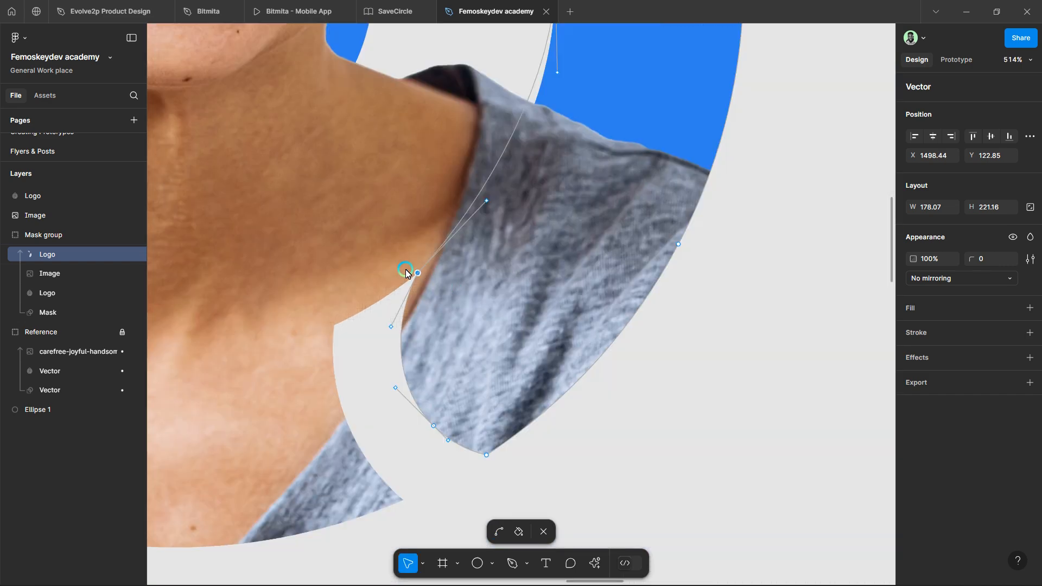
left_click(416, 274)
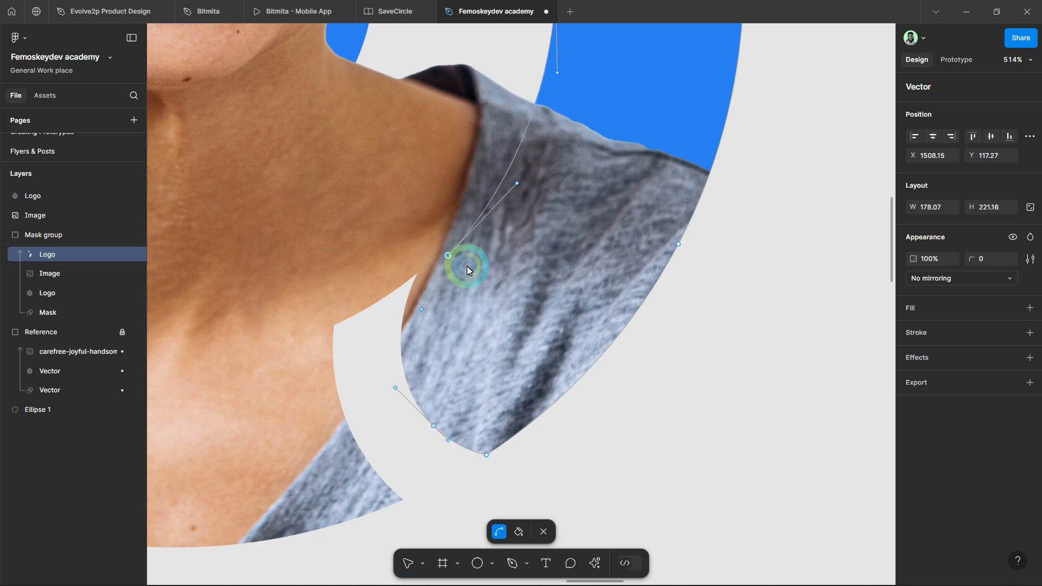
Step: Fill the Logo copy's closed right-ring section with the Paint bucket
key("b")
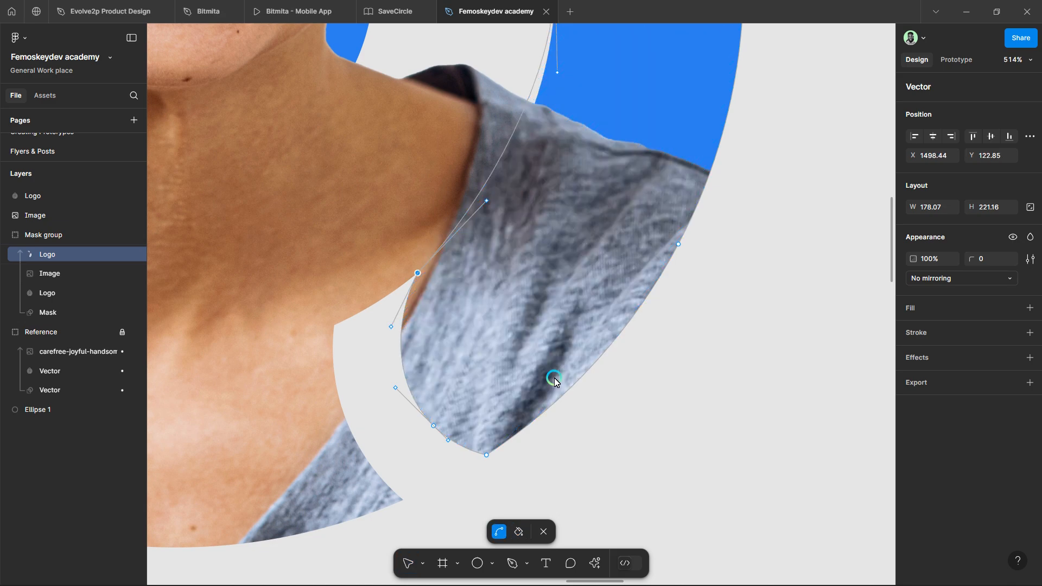
scroll(555, 377, "down", 4)
left_click(575, 289)
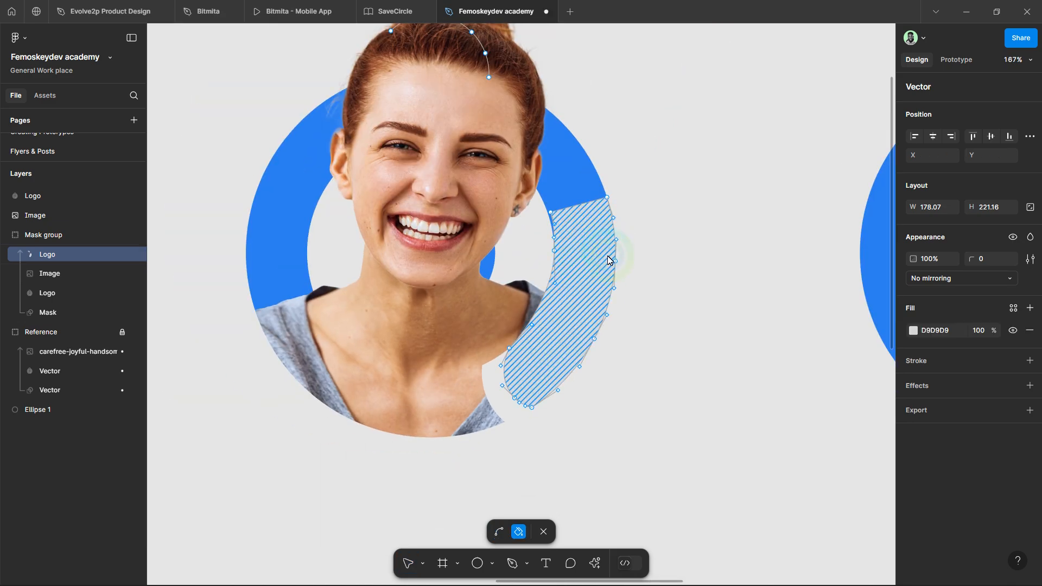
scroll(570, 238, "up", 4)
scroll(568, 227, "down", 2)
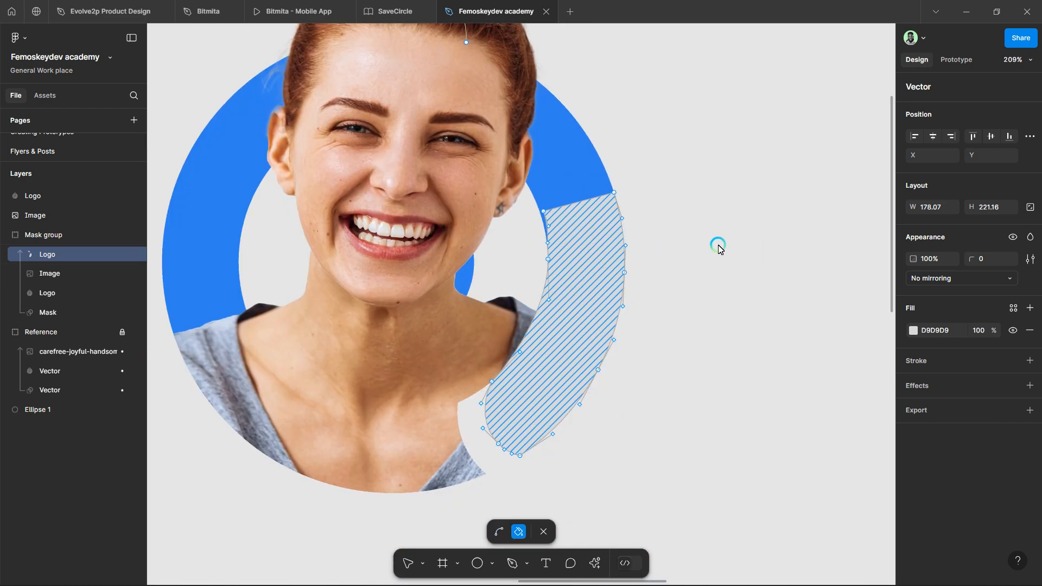
left_click(717, 246)
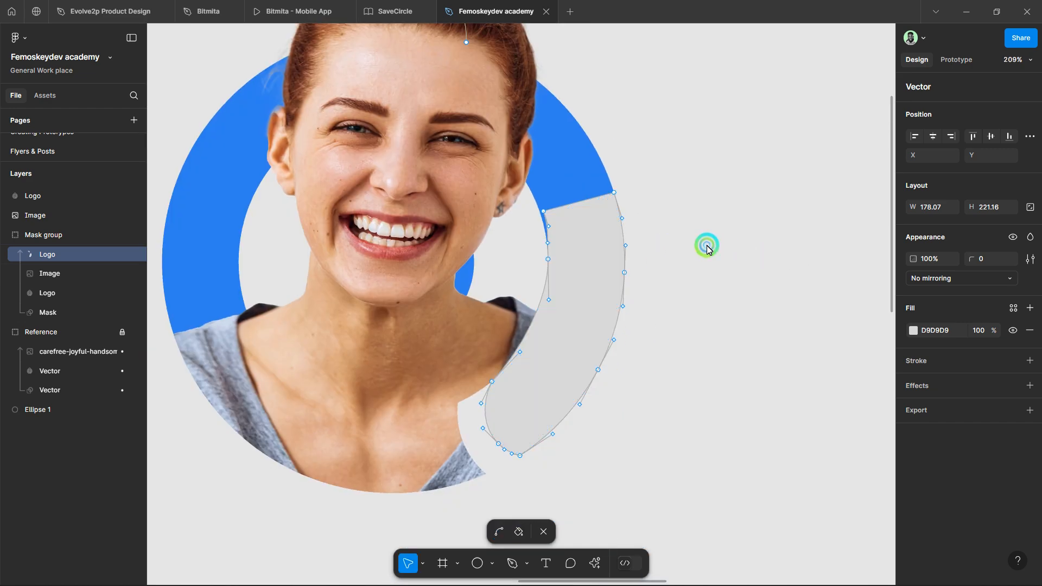
Step: Recolor the filled section to 2F80ED by sampling the blue ring with the eyedropper, and leave vector editing
left_click(914, 329)
left_click(766, 446)
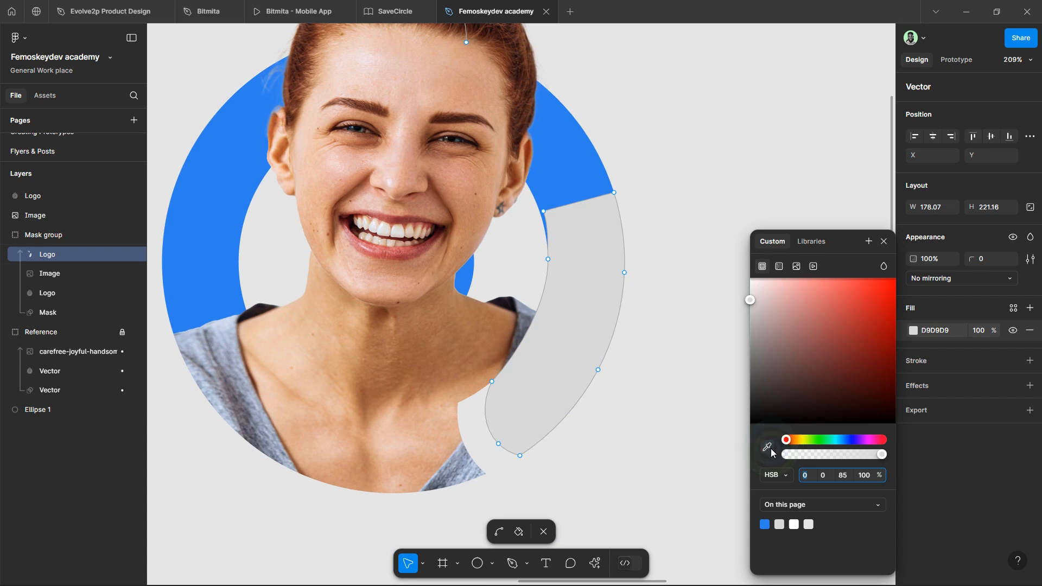
left_click(562, 162)
scroll(621, 349, "down", 3)
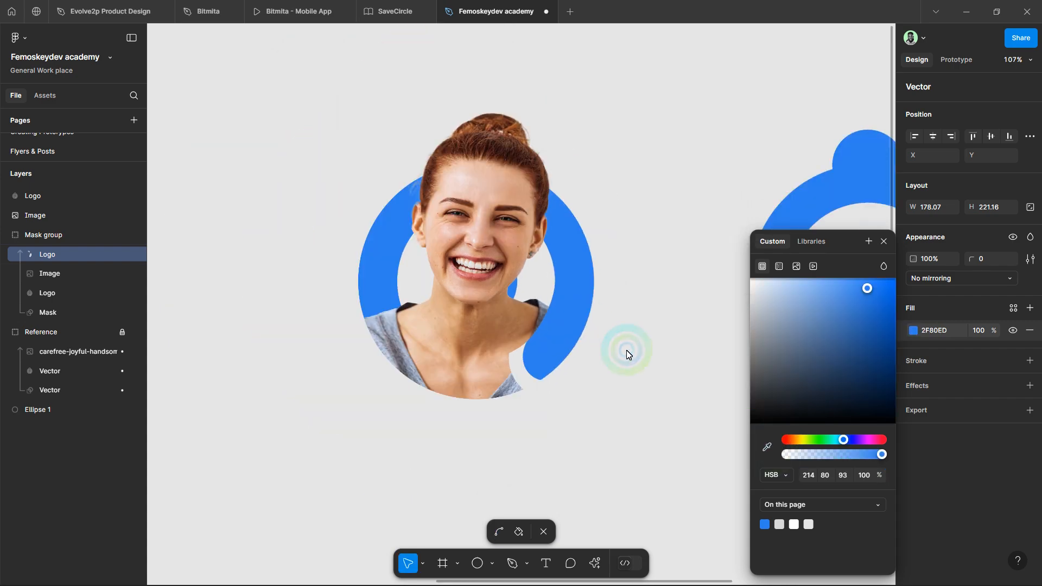
left_click(606, 418)
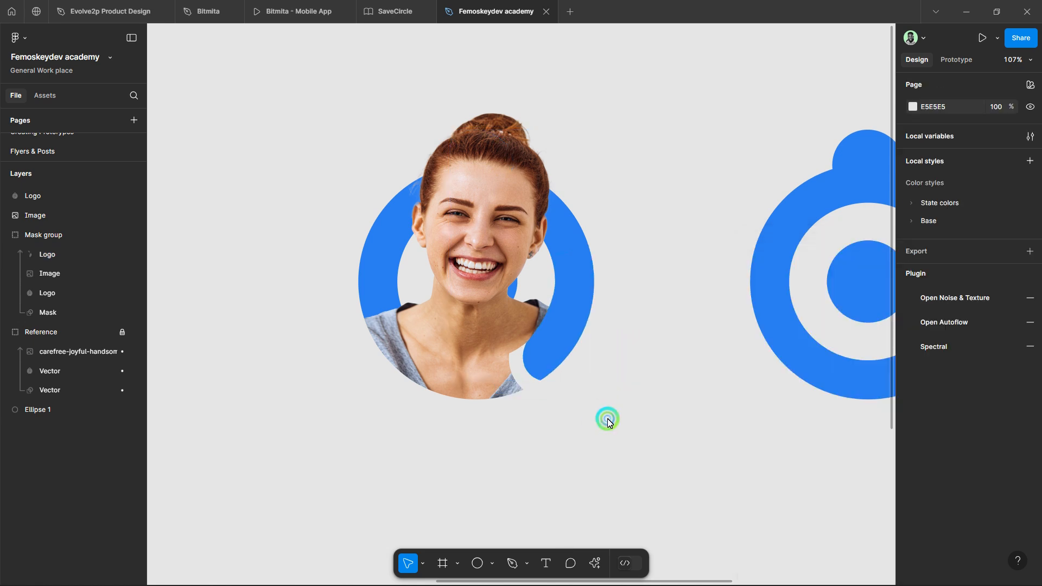
Step: Move the Mask group beside the reference illustration, to X 256.8, Y -241.93
scroll(658, 354, "down", 5)
left_click(594, 311)
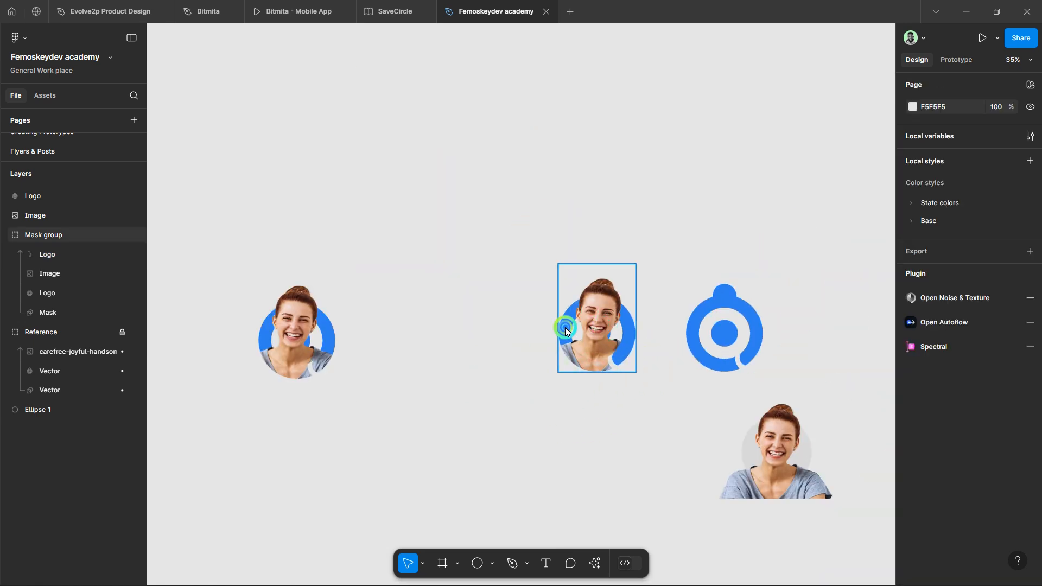
left_click_drag(565, 330, 352, 329)
scroll(278, 332, "up", 5)
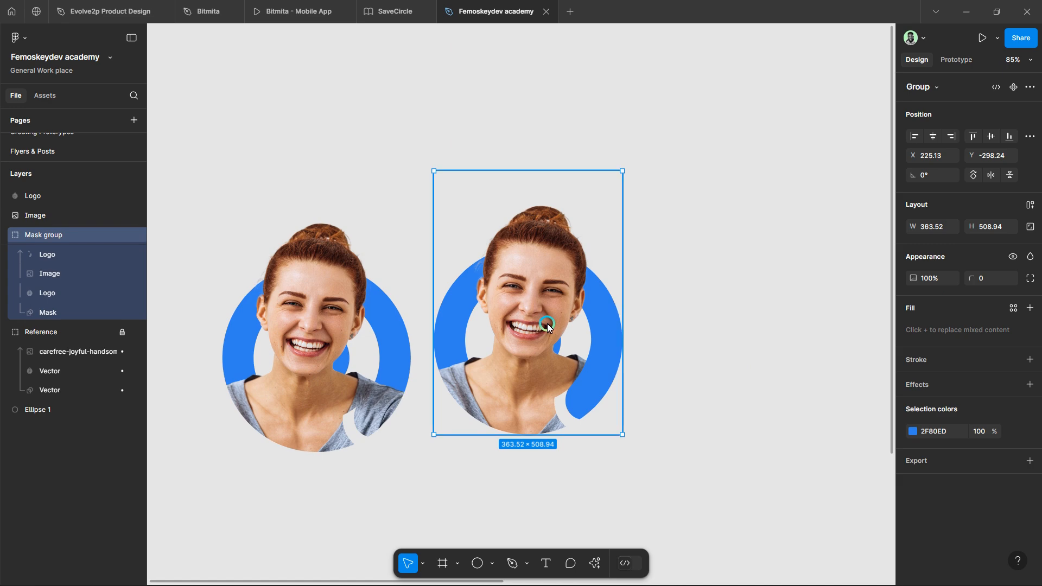
left_click_drag(532, 321, 561, 355)
left_click(587, 411)
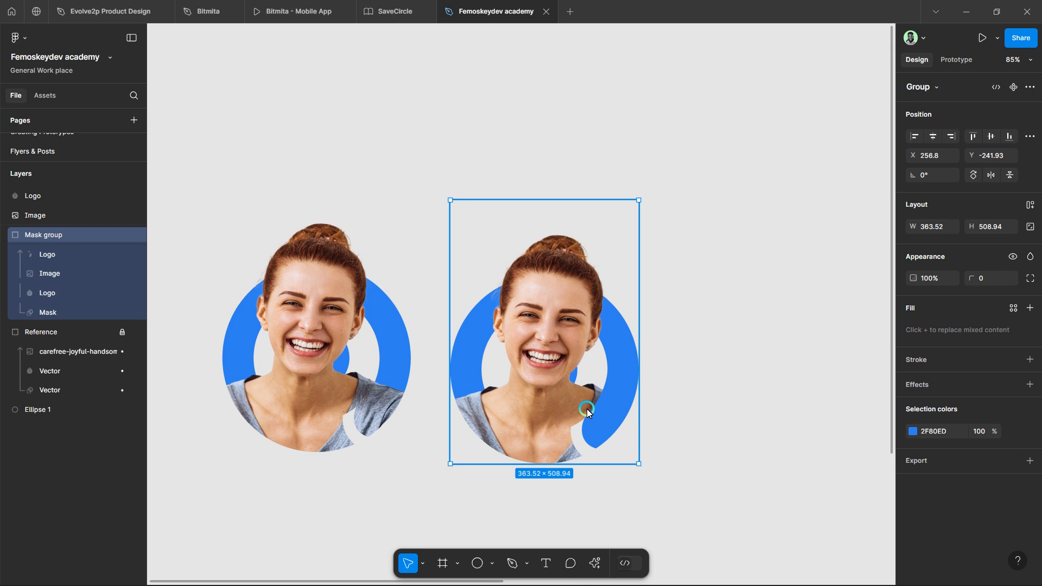
left_click(687, 314)
left_click(604, 306)
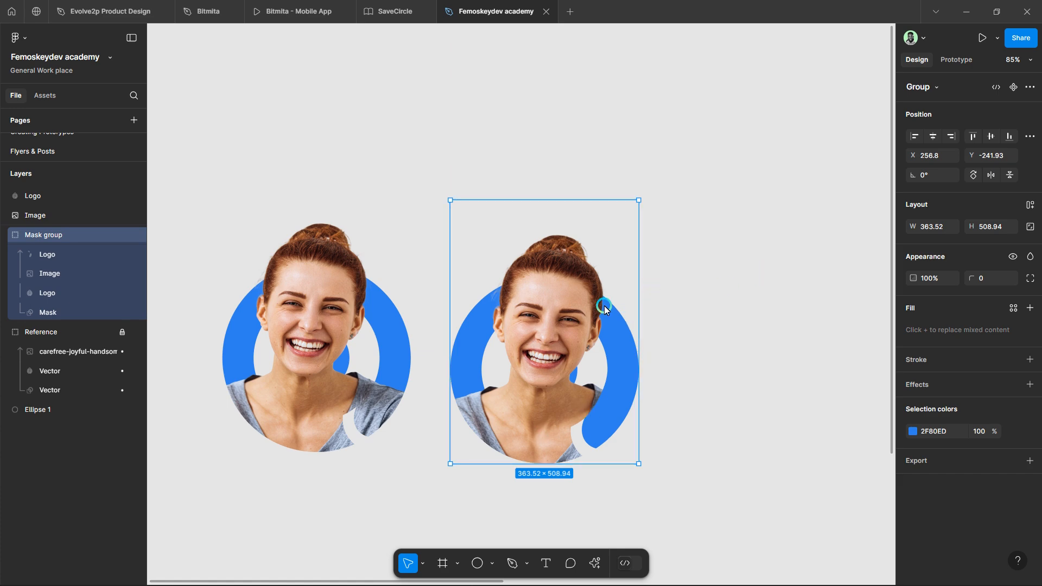
left_click(637, 306)
left_click(633, 304)
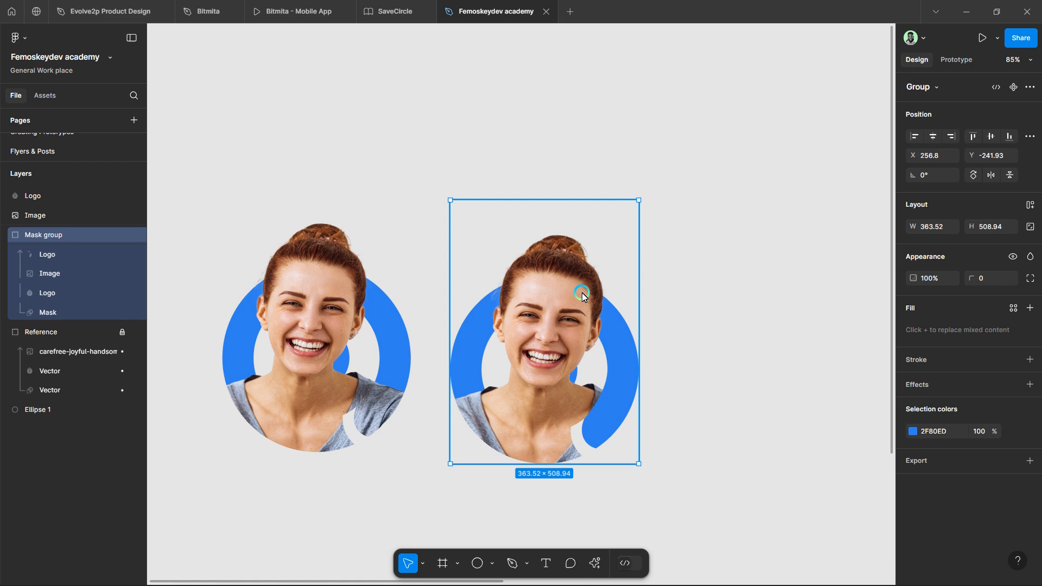